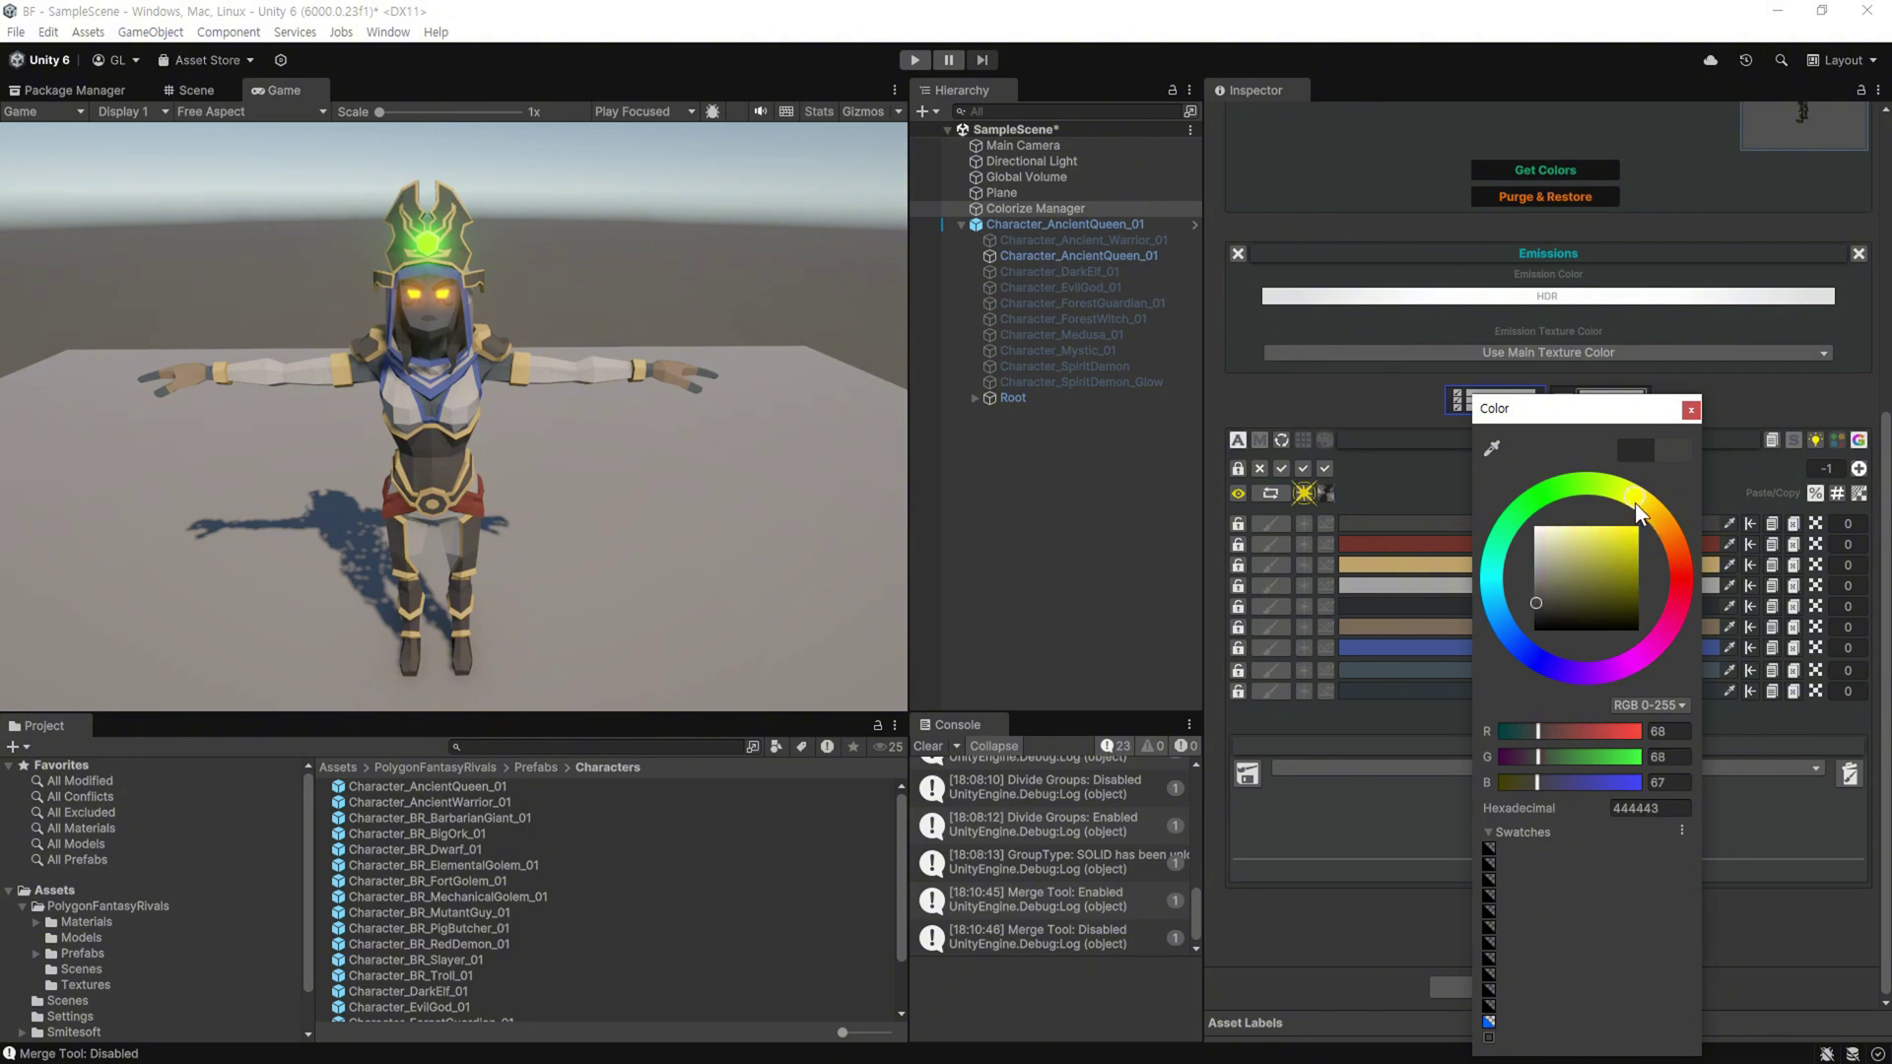
# Recolour the armour region yellow, adjust its shade and raise the emission glow intensity
pyautogui.moveTo(1617, 565)
pyautogui.mouseDown()
pyautogui.moveTo(1593, 530)
pyautogui.moveTo(1623, 538)
pyautogui.mouseUp()
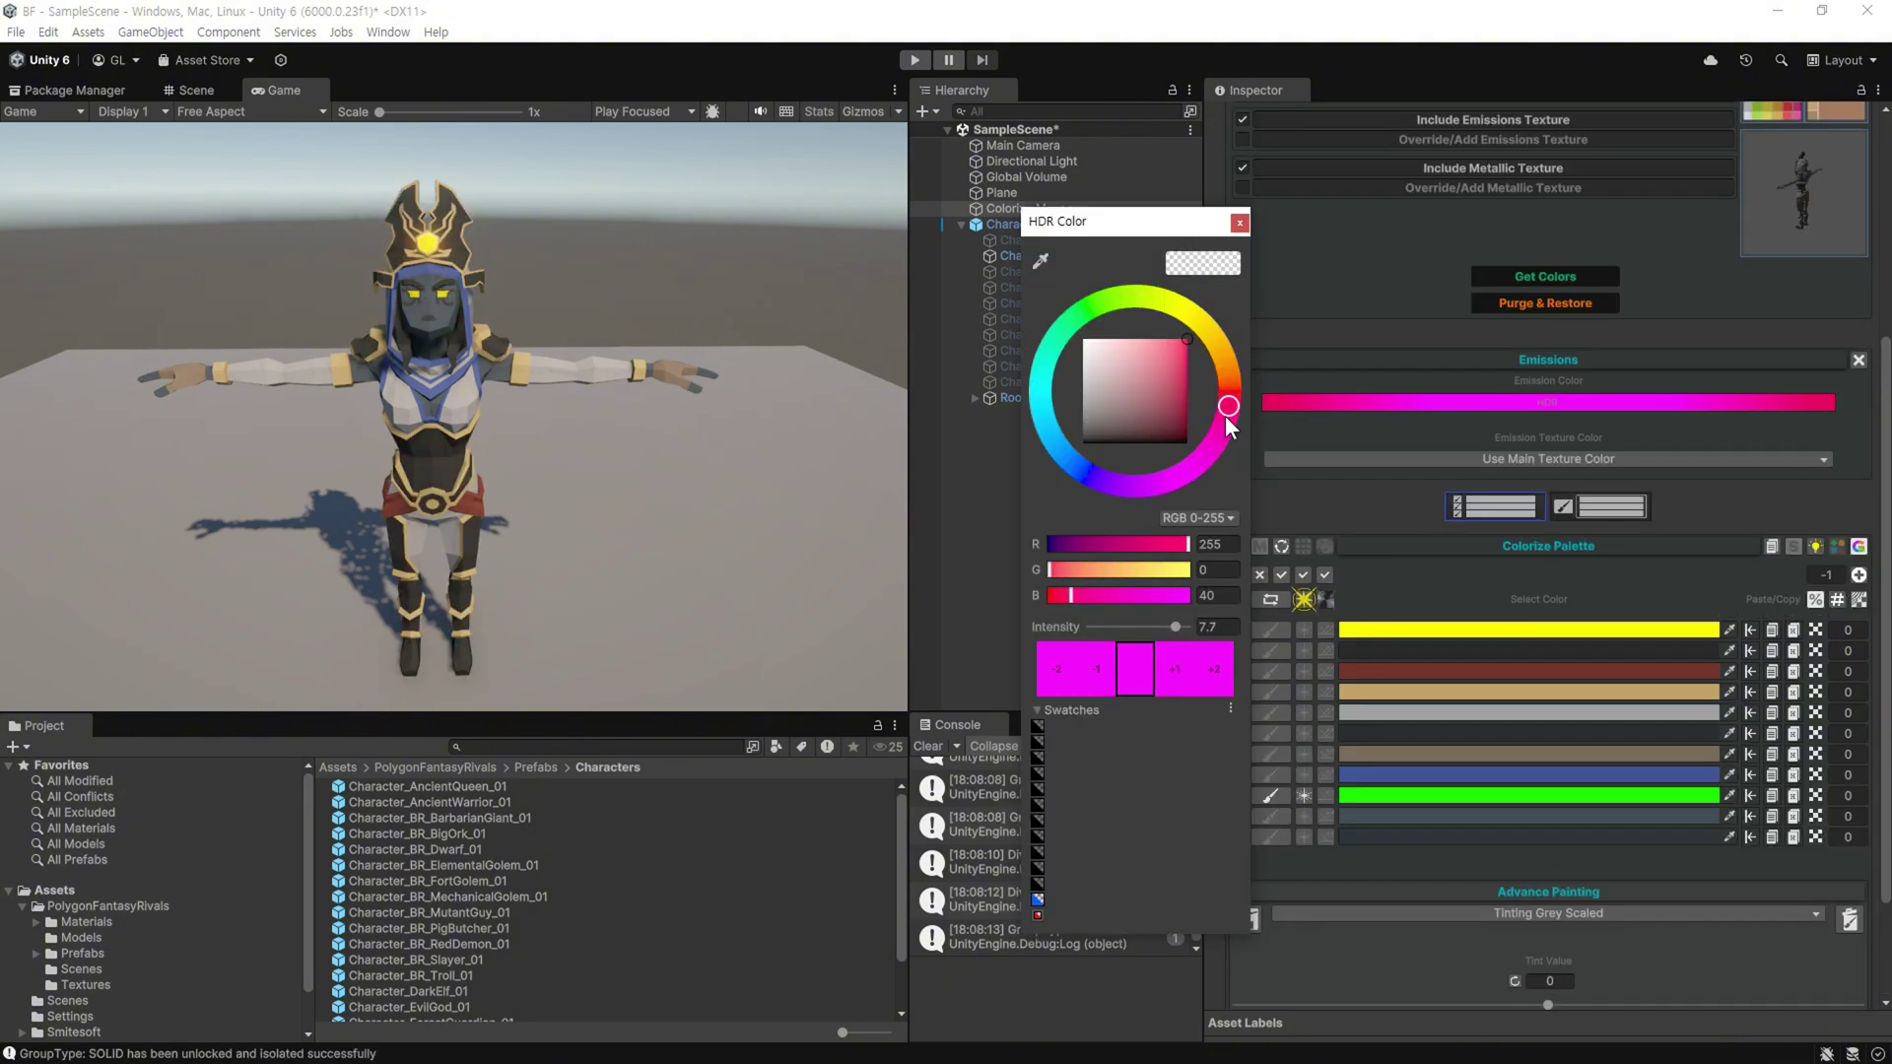
pyautogui.moveTo(1226, 416); pyautogui.dragTo(1211, 449)
pyautogui.moveTo(1175, 627); pyautogui.dragTo(1186, 628)
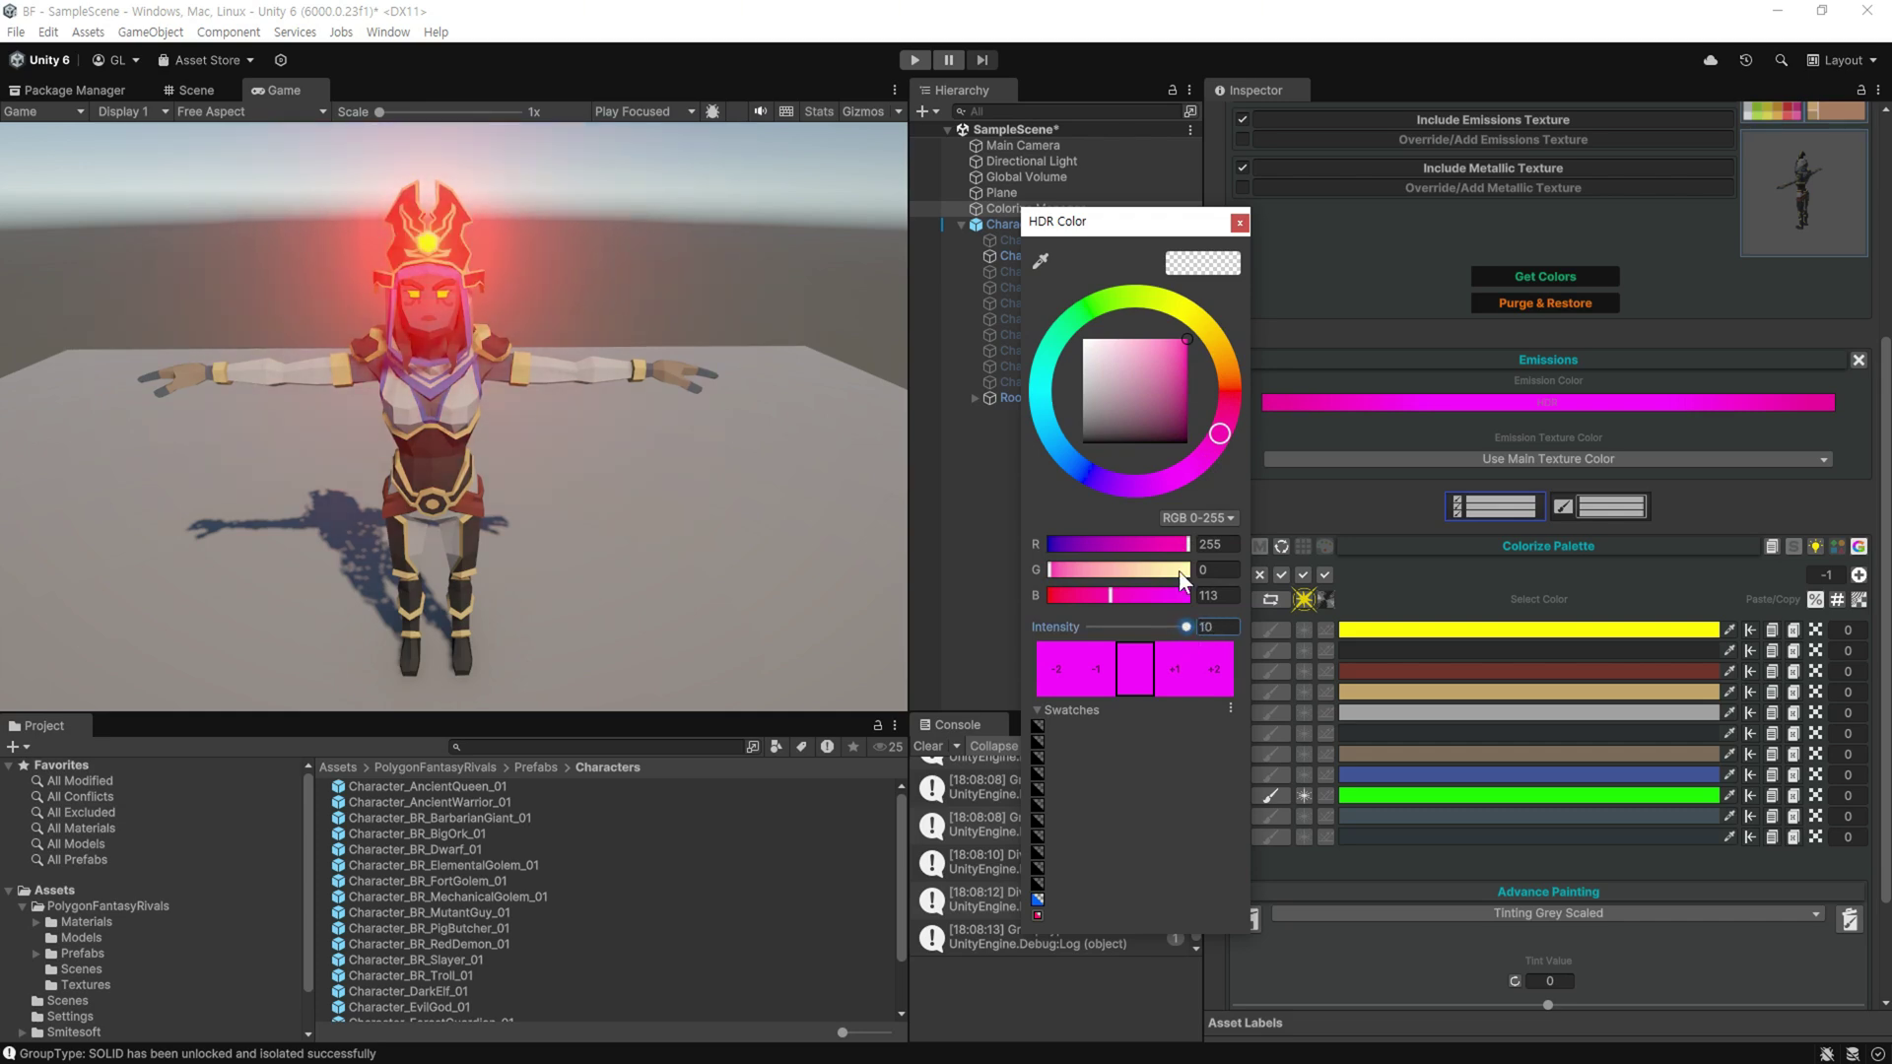
# Darken the yellow region to dark grey and close the colour picker
pyautogui.click(1582, 593)
pyautogui.click(1517, 583)
pyautogui.moveTo(1634, 558)
pyautogui.mouseDown()
pyautogui.moveTo(1458, 609)
pyautogui.moveTo(1578, 601)
pyautogui.moveTo(1573, 581)
pyautogui.moveTo(1545, 603)
pyautogui.moveTo(1263, 609)
pyautogui.mouseUp()
pyautogui.press('Escape')
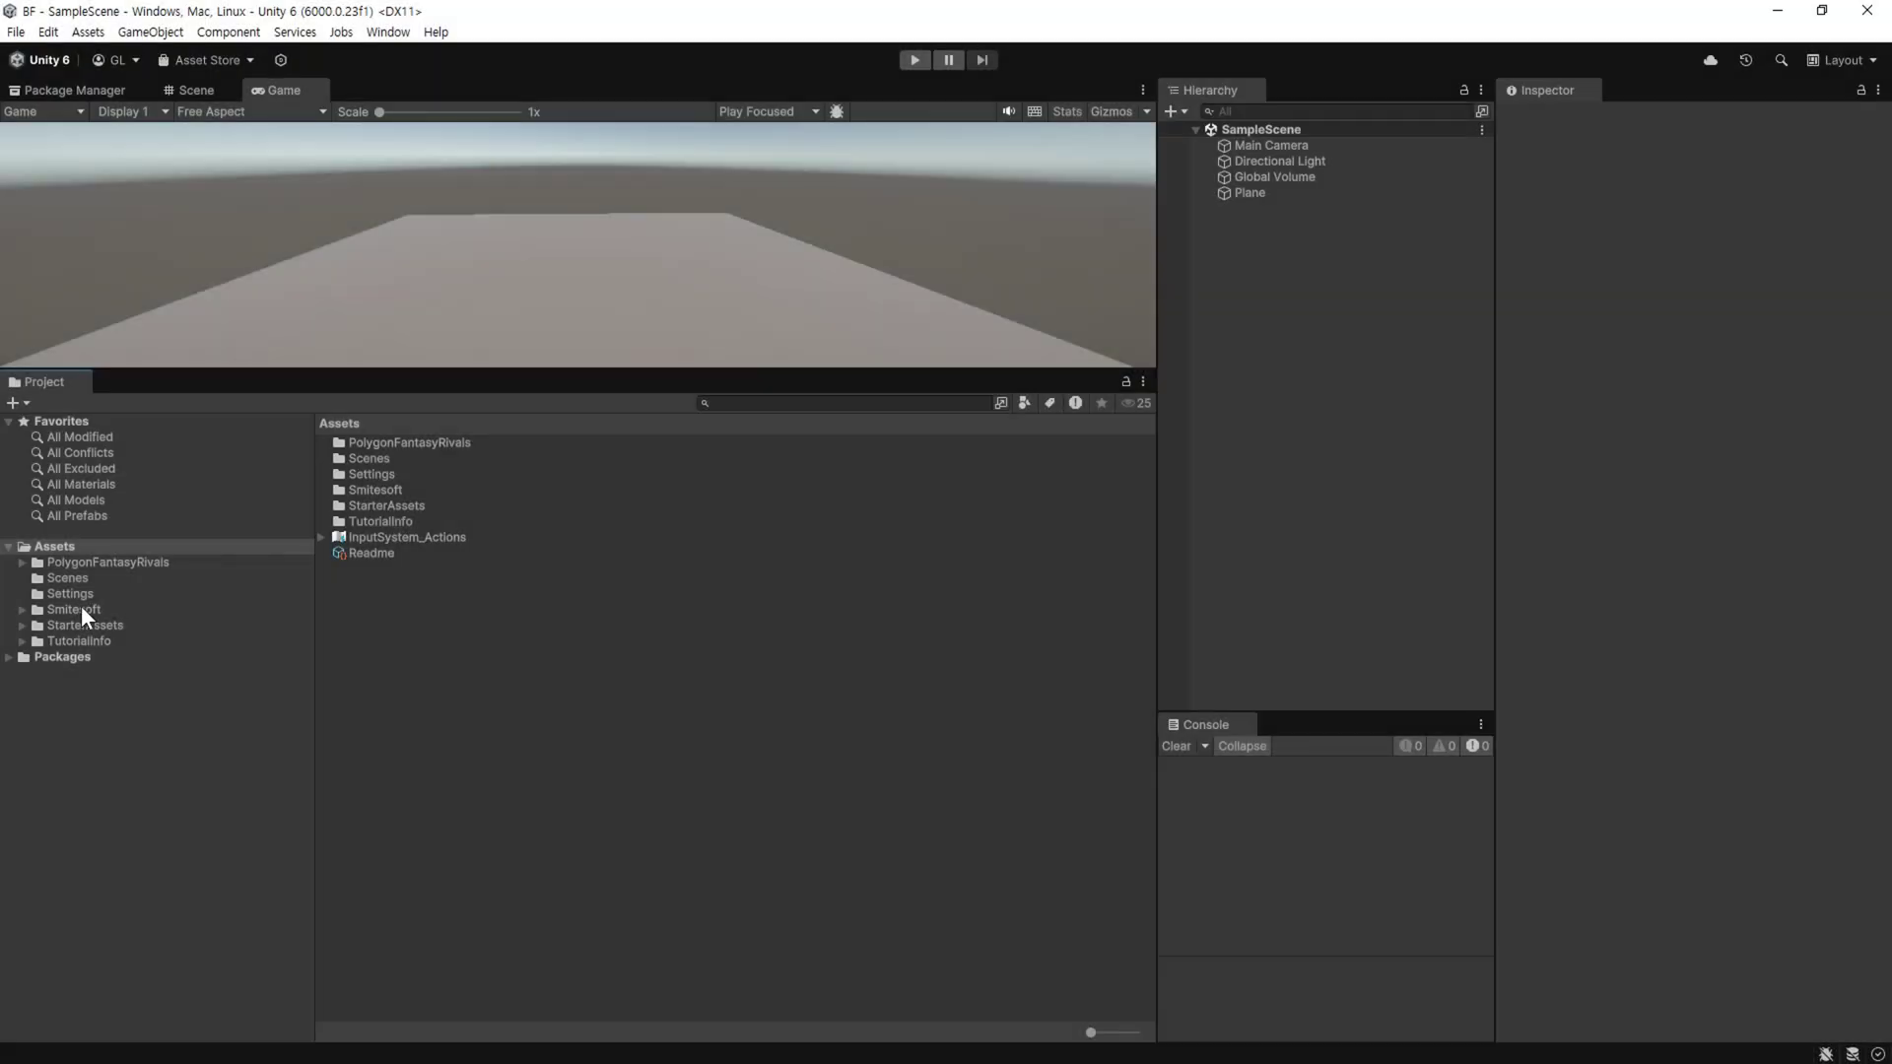
# Open Smitesoft > Colorize Palette Modifier > Prefabs and drag Colorize Manager into the scene
pyautogui.click(21, 609)
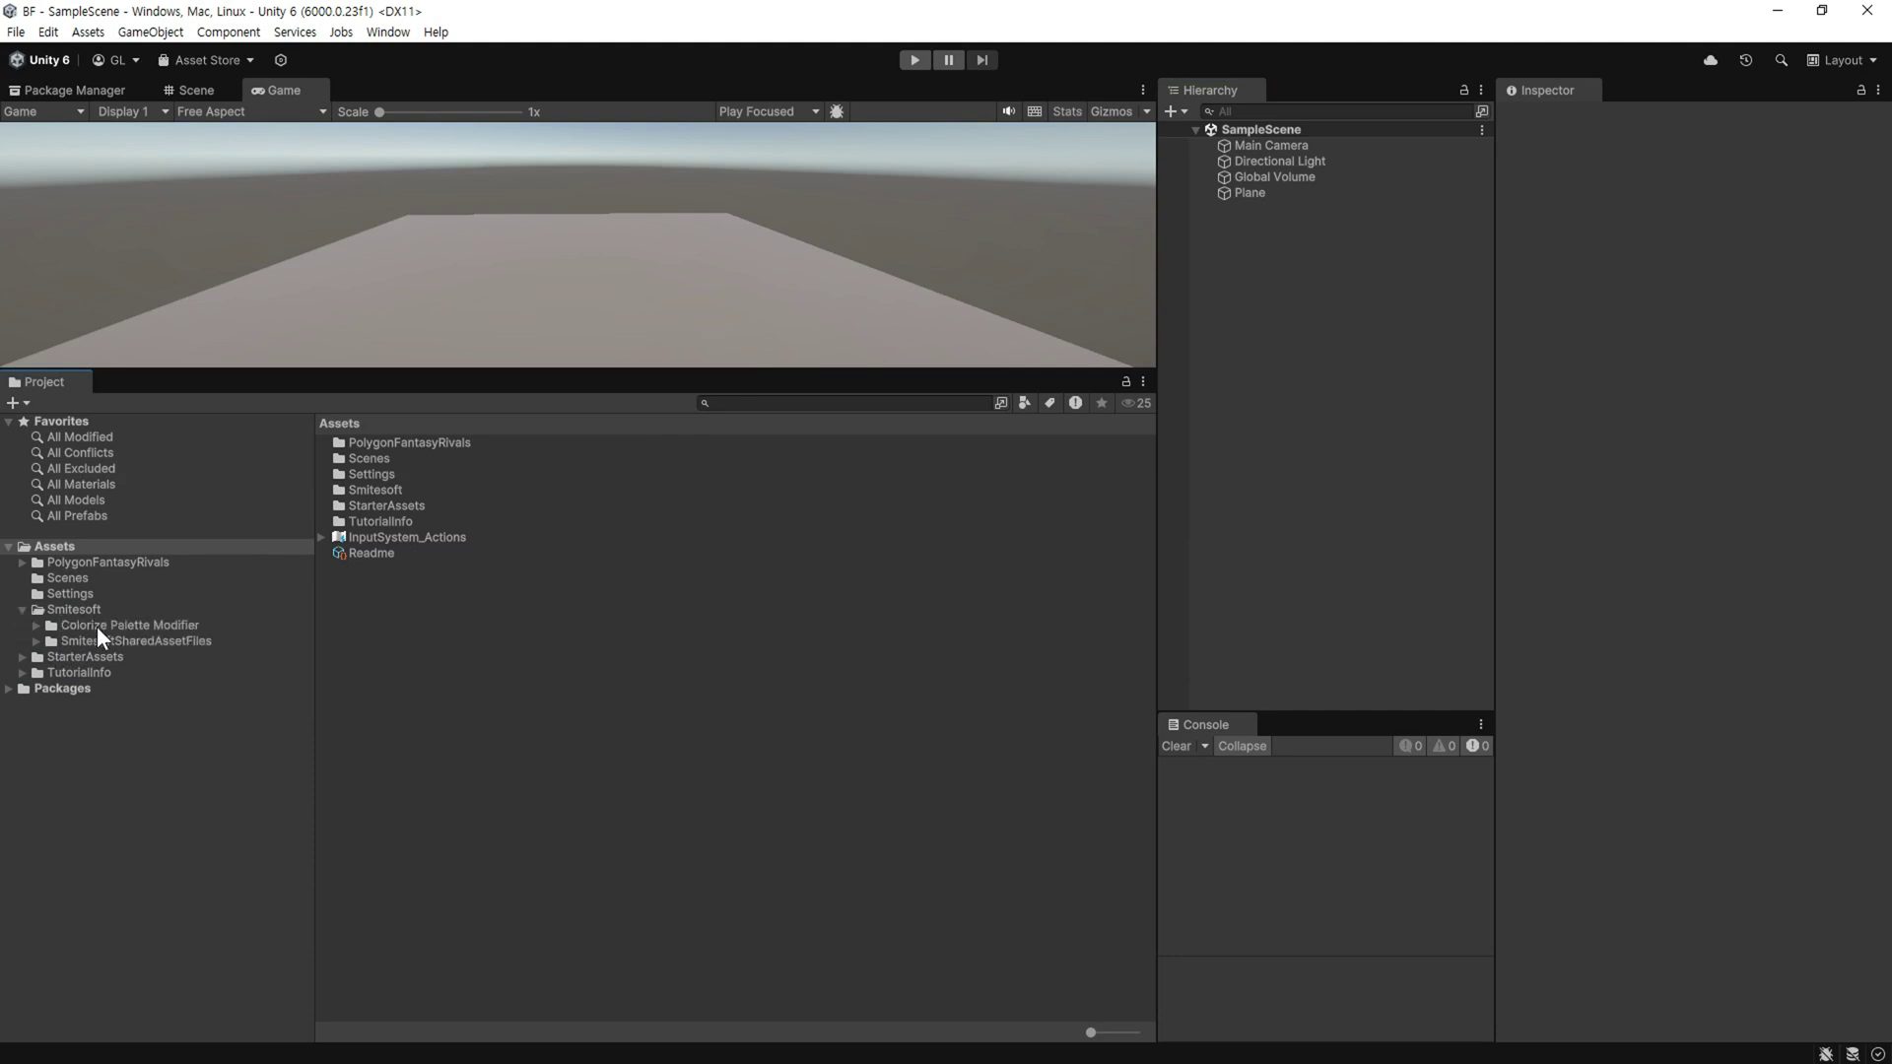
pyautogui.click(35, 624)
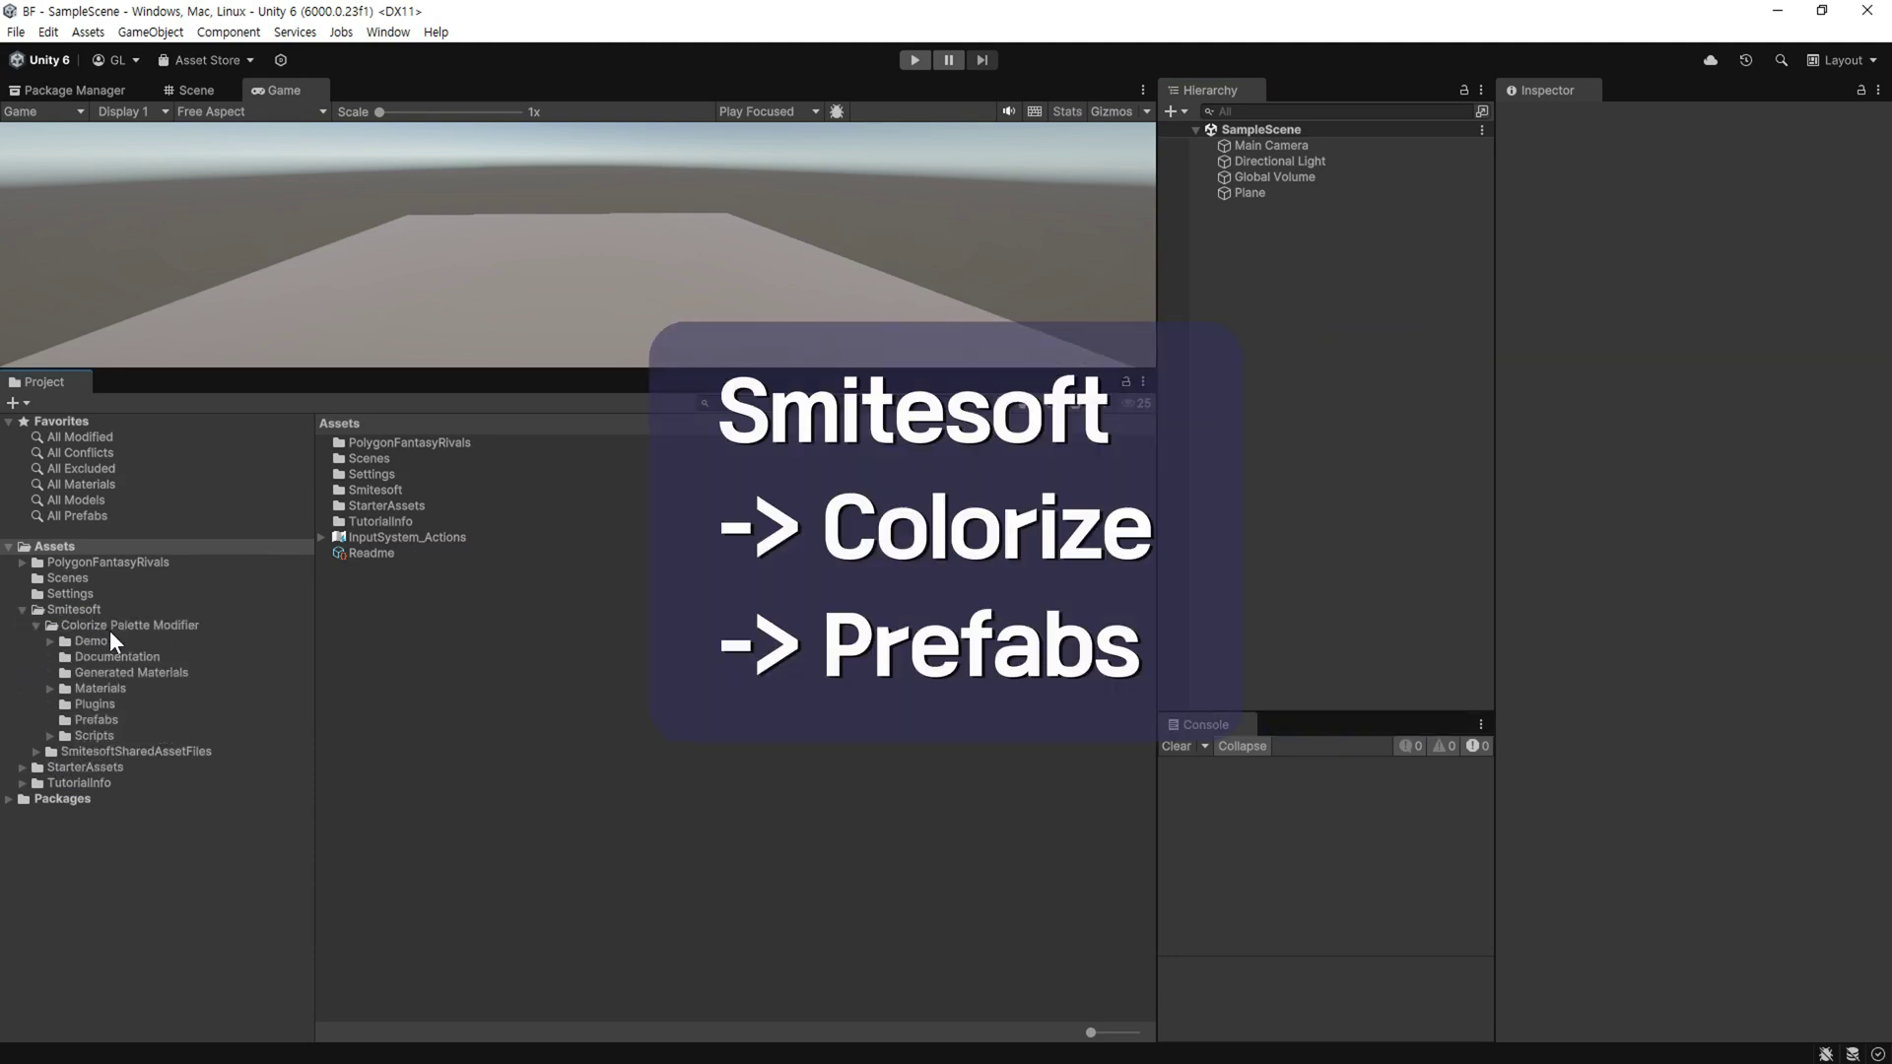
pyautogui.click(102, 721)
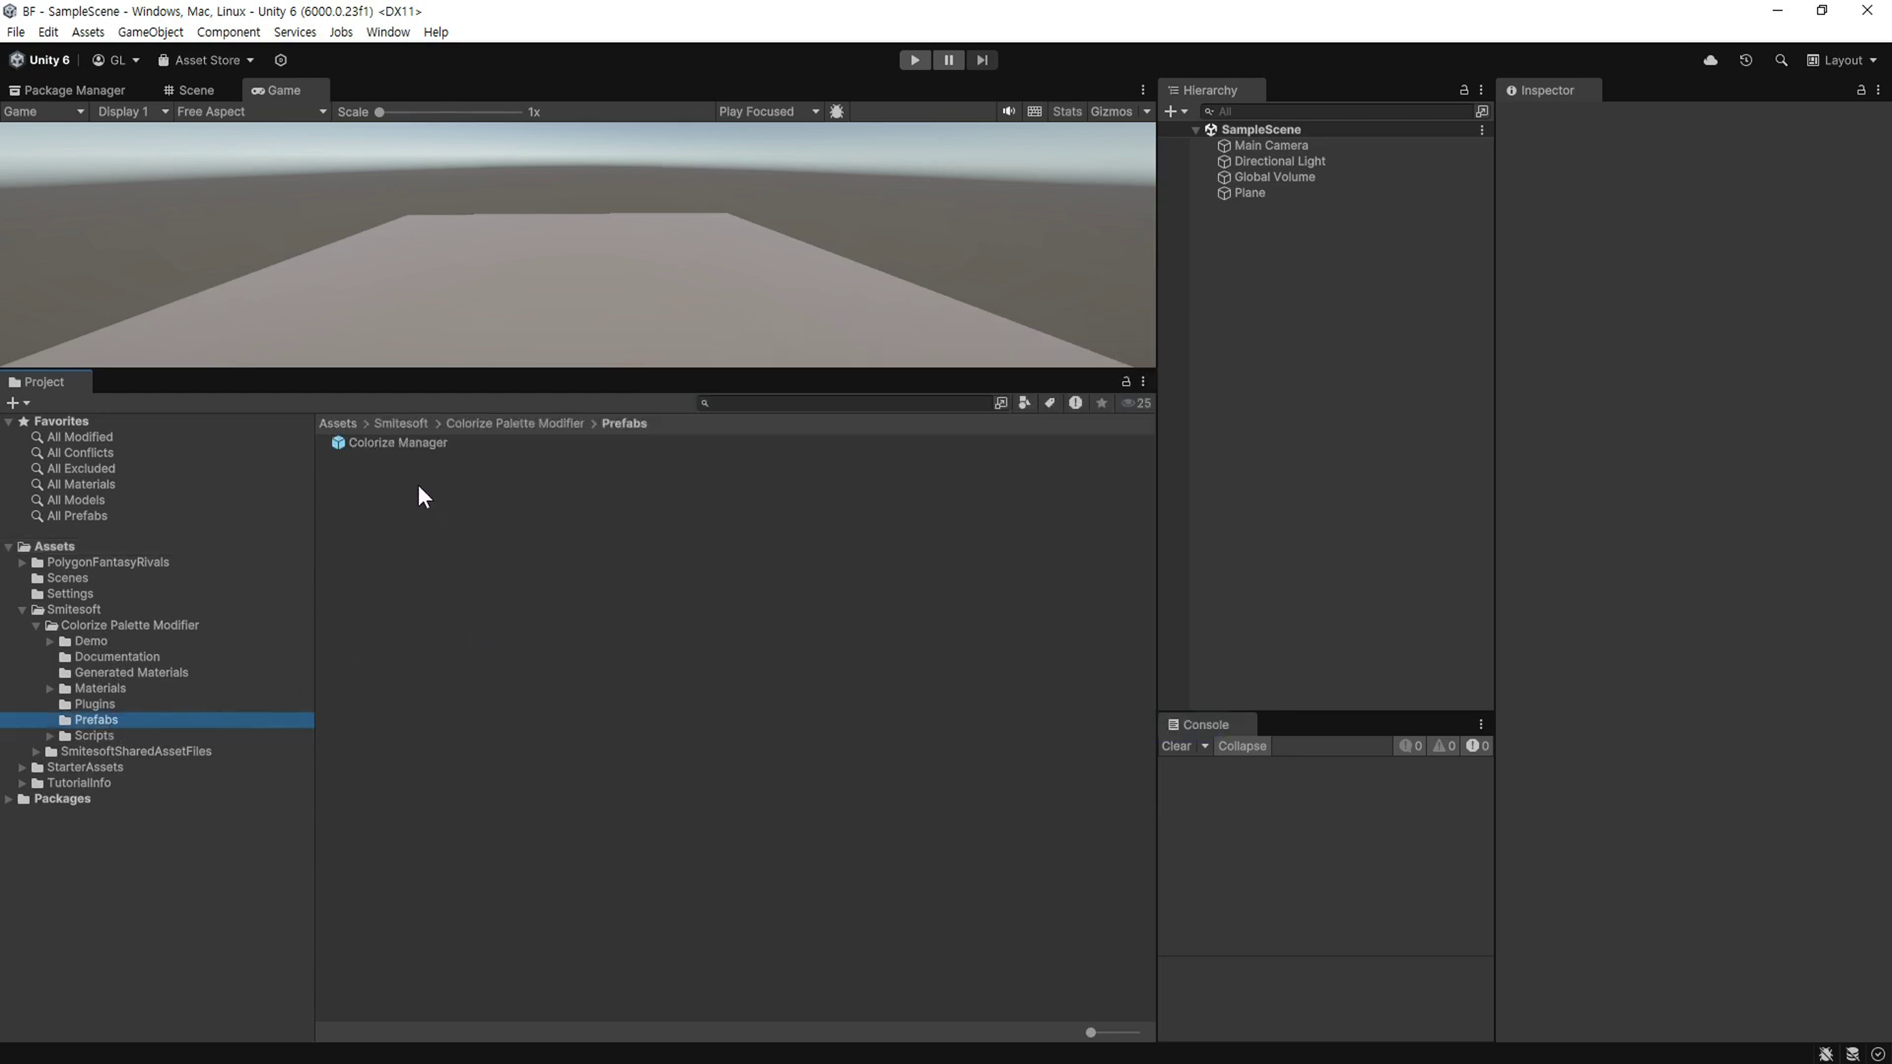
pyautogui.moveTo(406, 445)
pyautogui.mouseDown()
pyautogui.moveTo(1351, 481)
pyautogui.moveTo(1262, 443)
pyautogui.mouseUp()
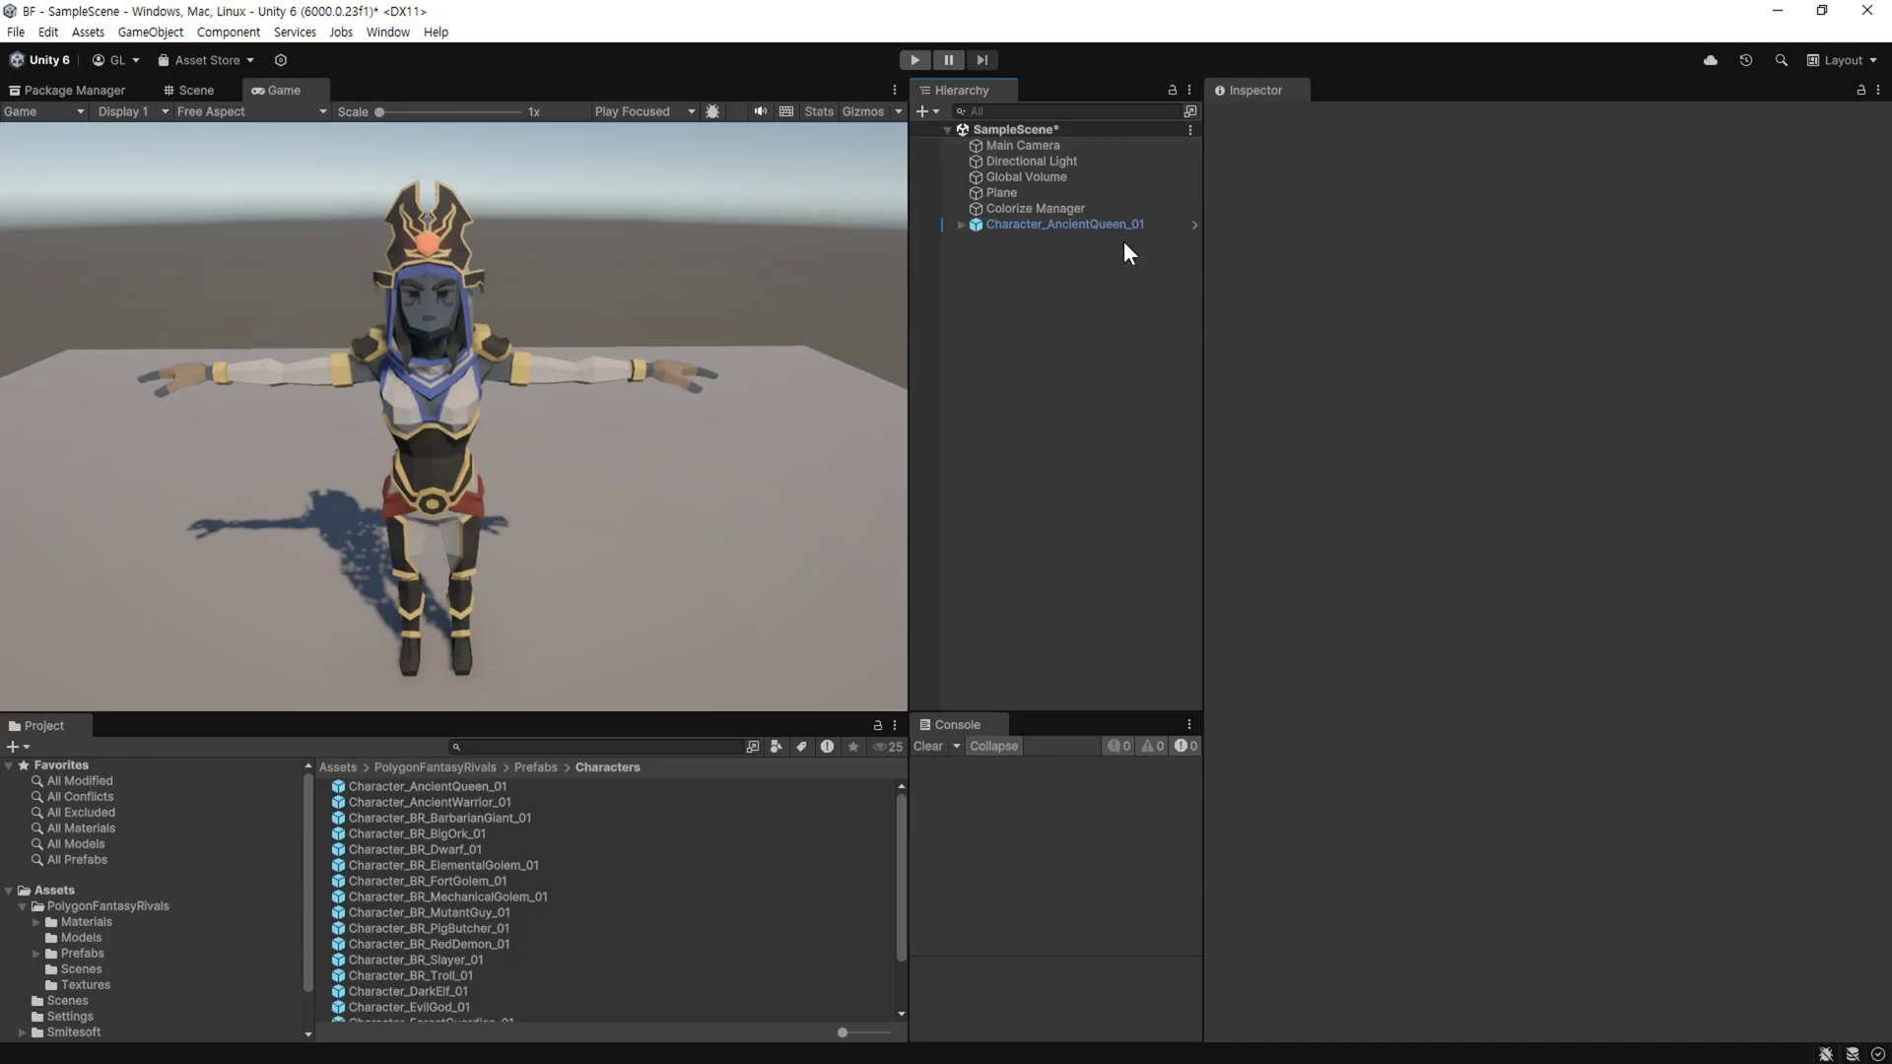
# Switch Colorize Manager to Universal RP and assign Character_AncientQueen_01 as Reference Target Object
pyautogui.click(1055, 229)
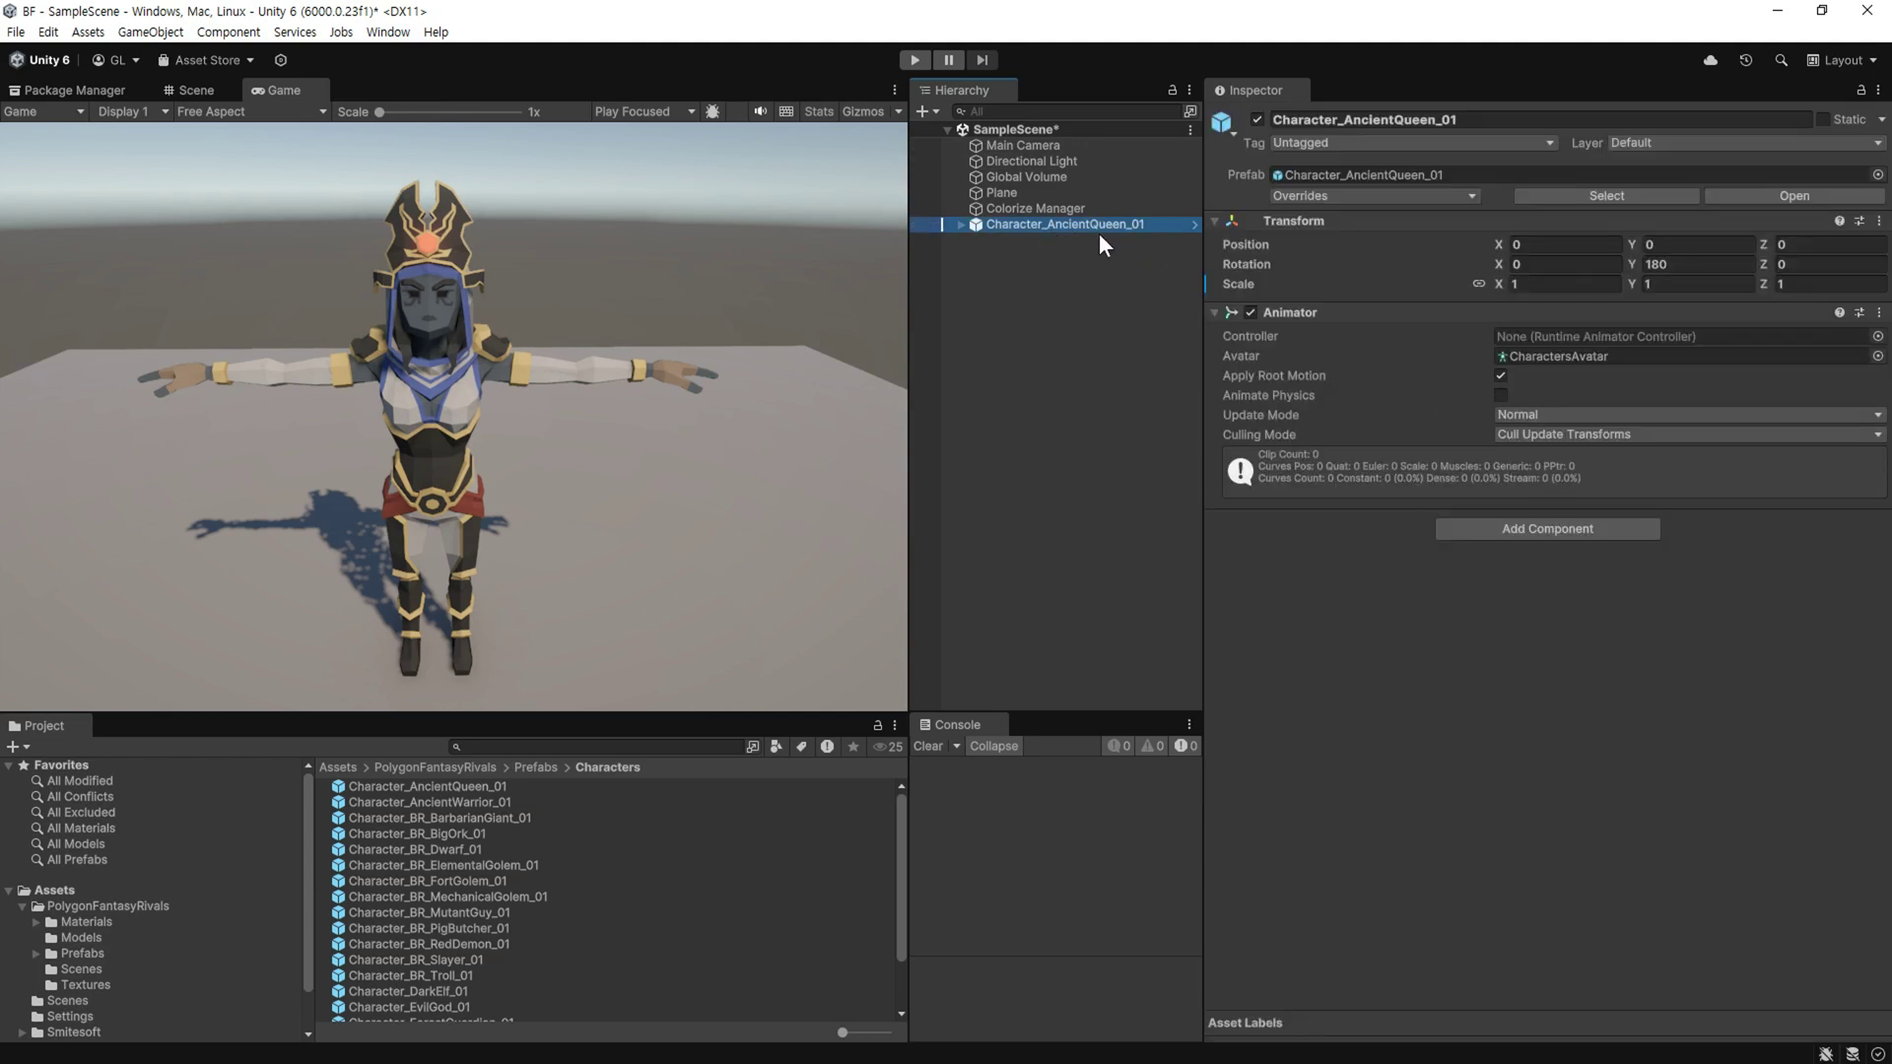
pyautogui.click(1055, 210)
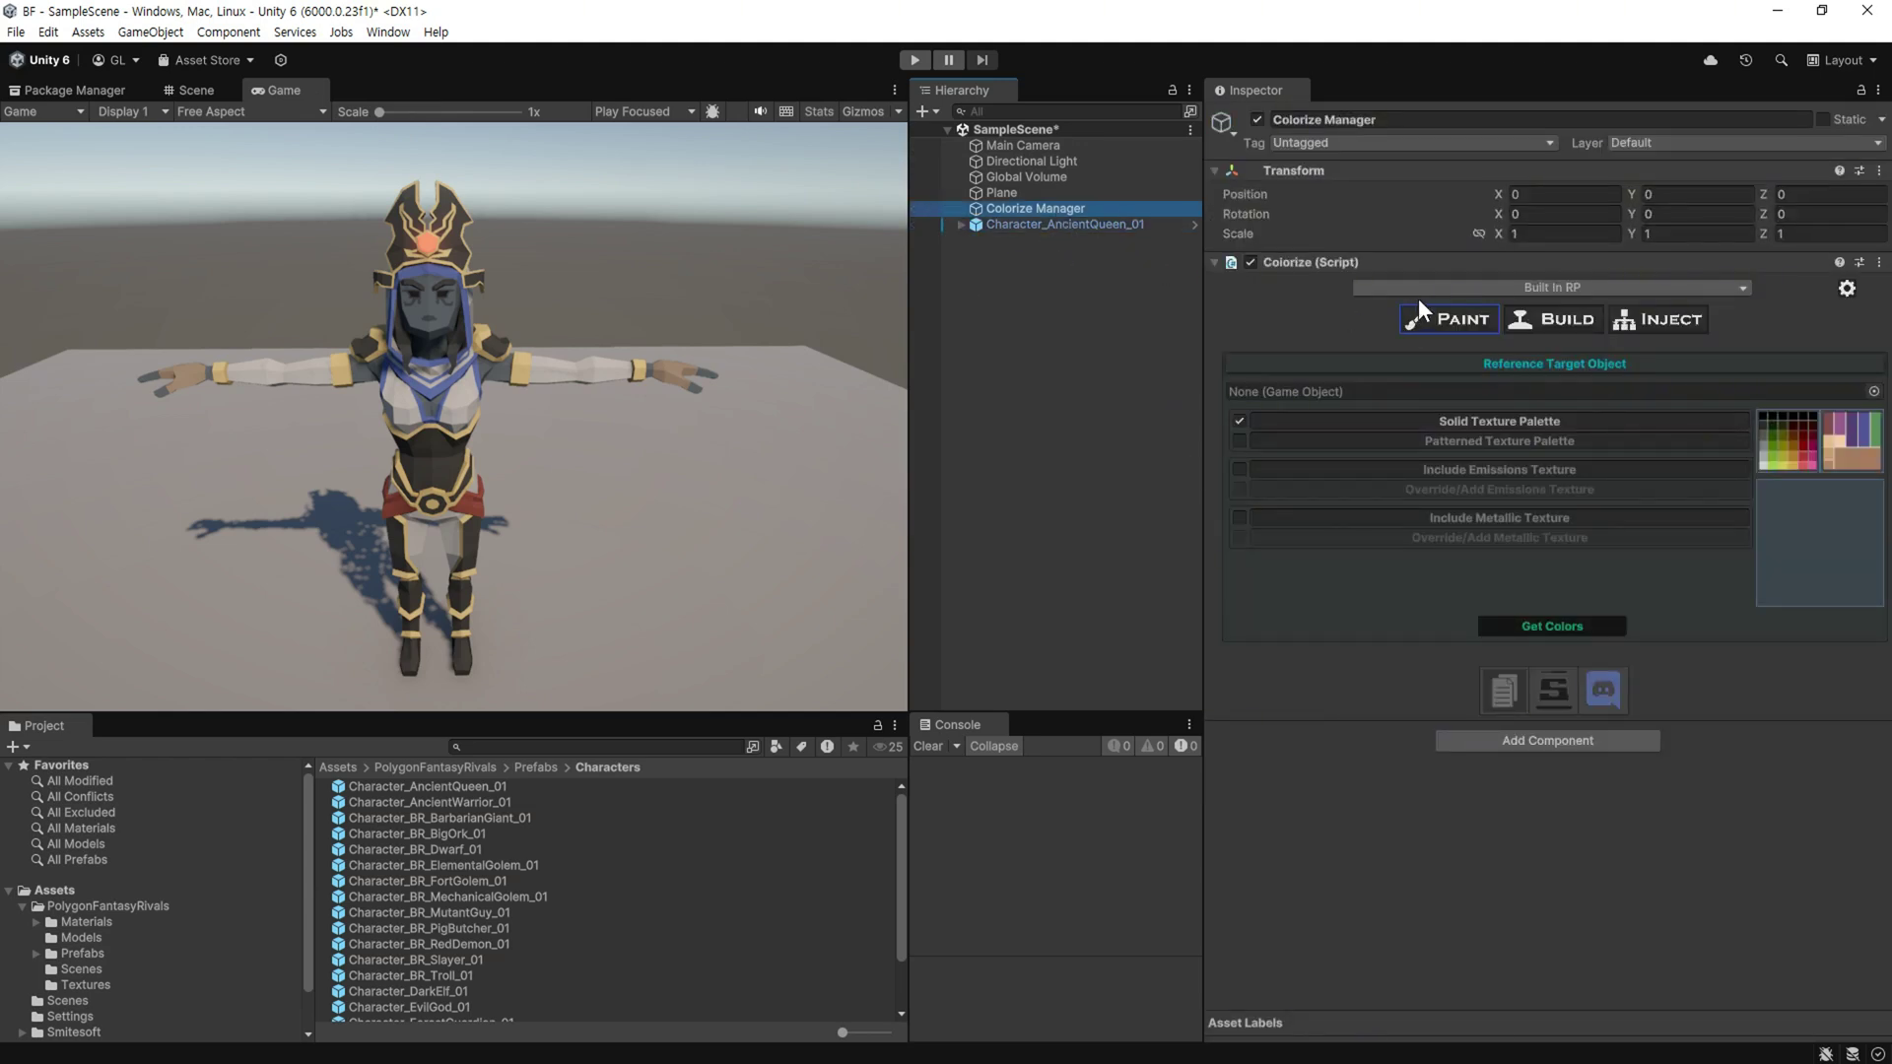
pyautogui.click(1579, 288)
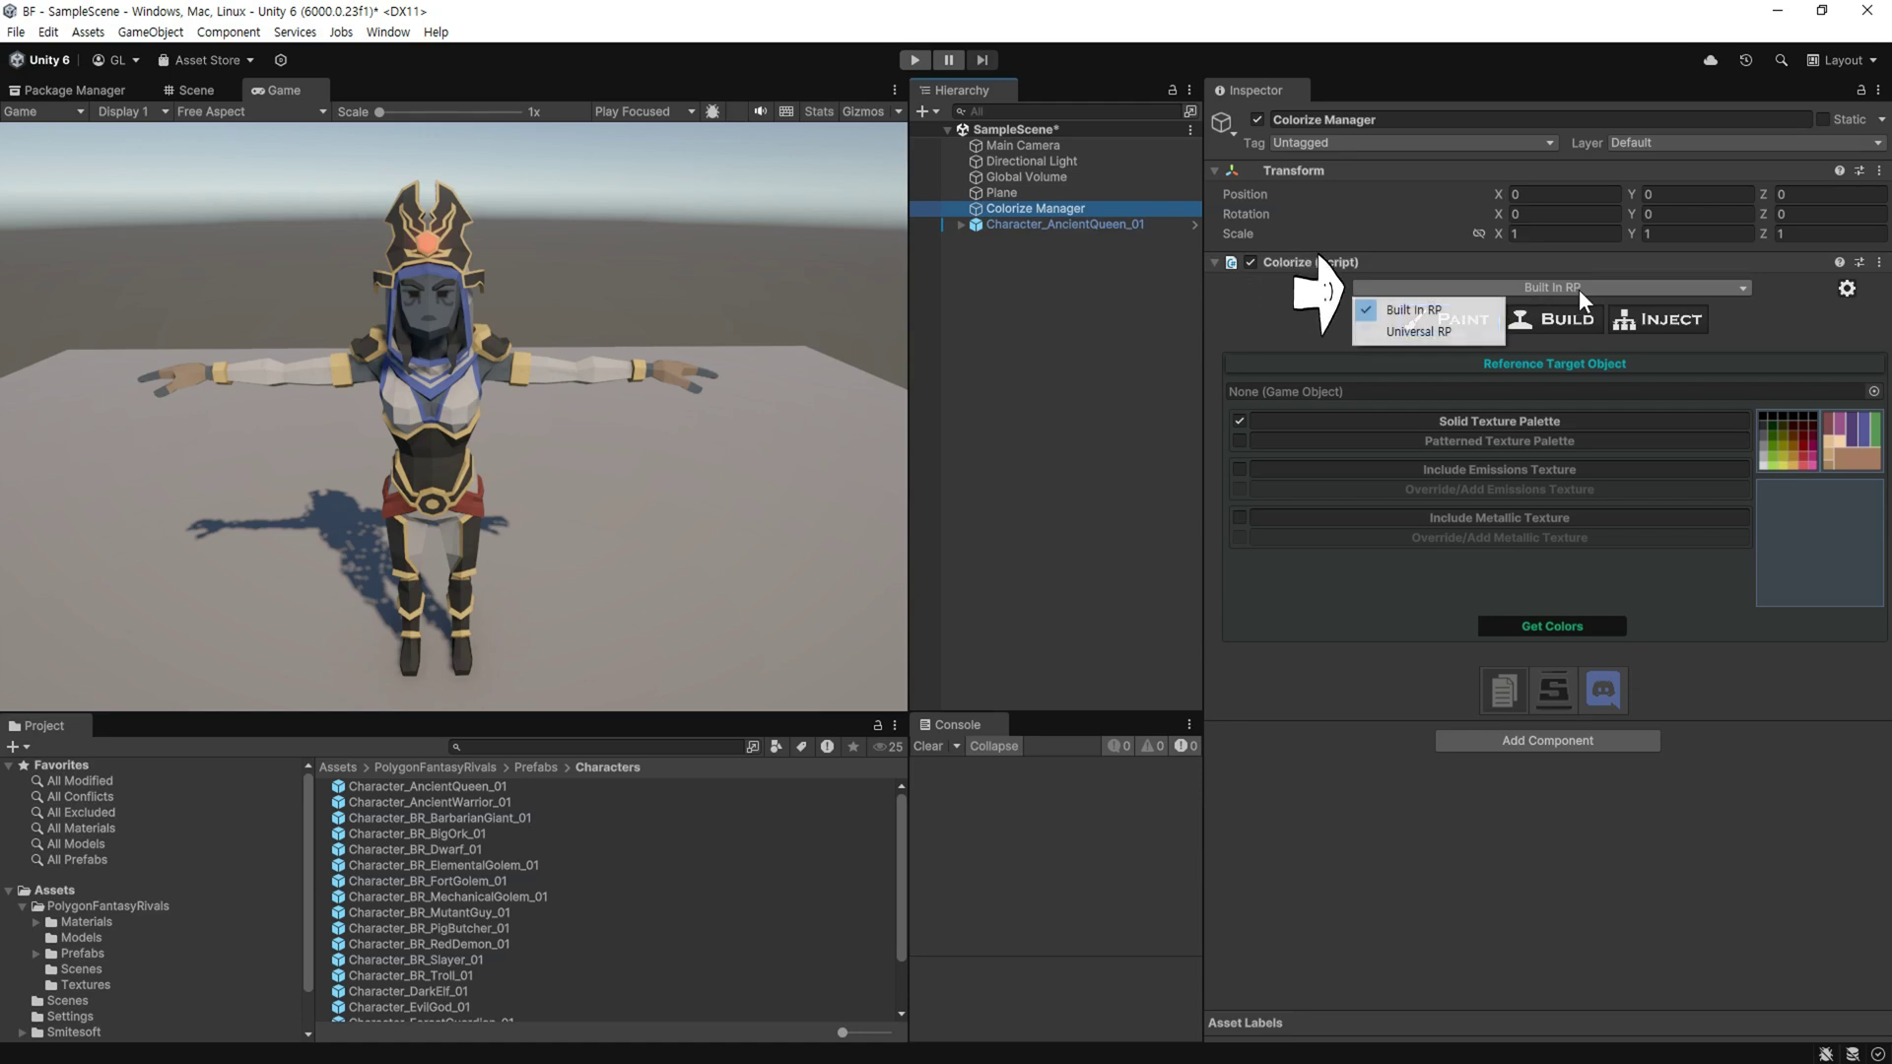
pyautogui.click(1456, 339)
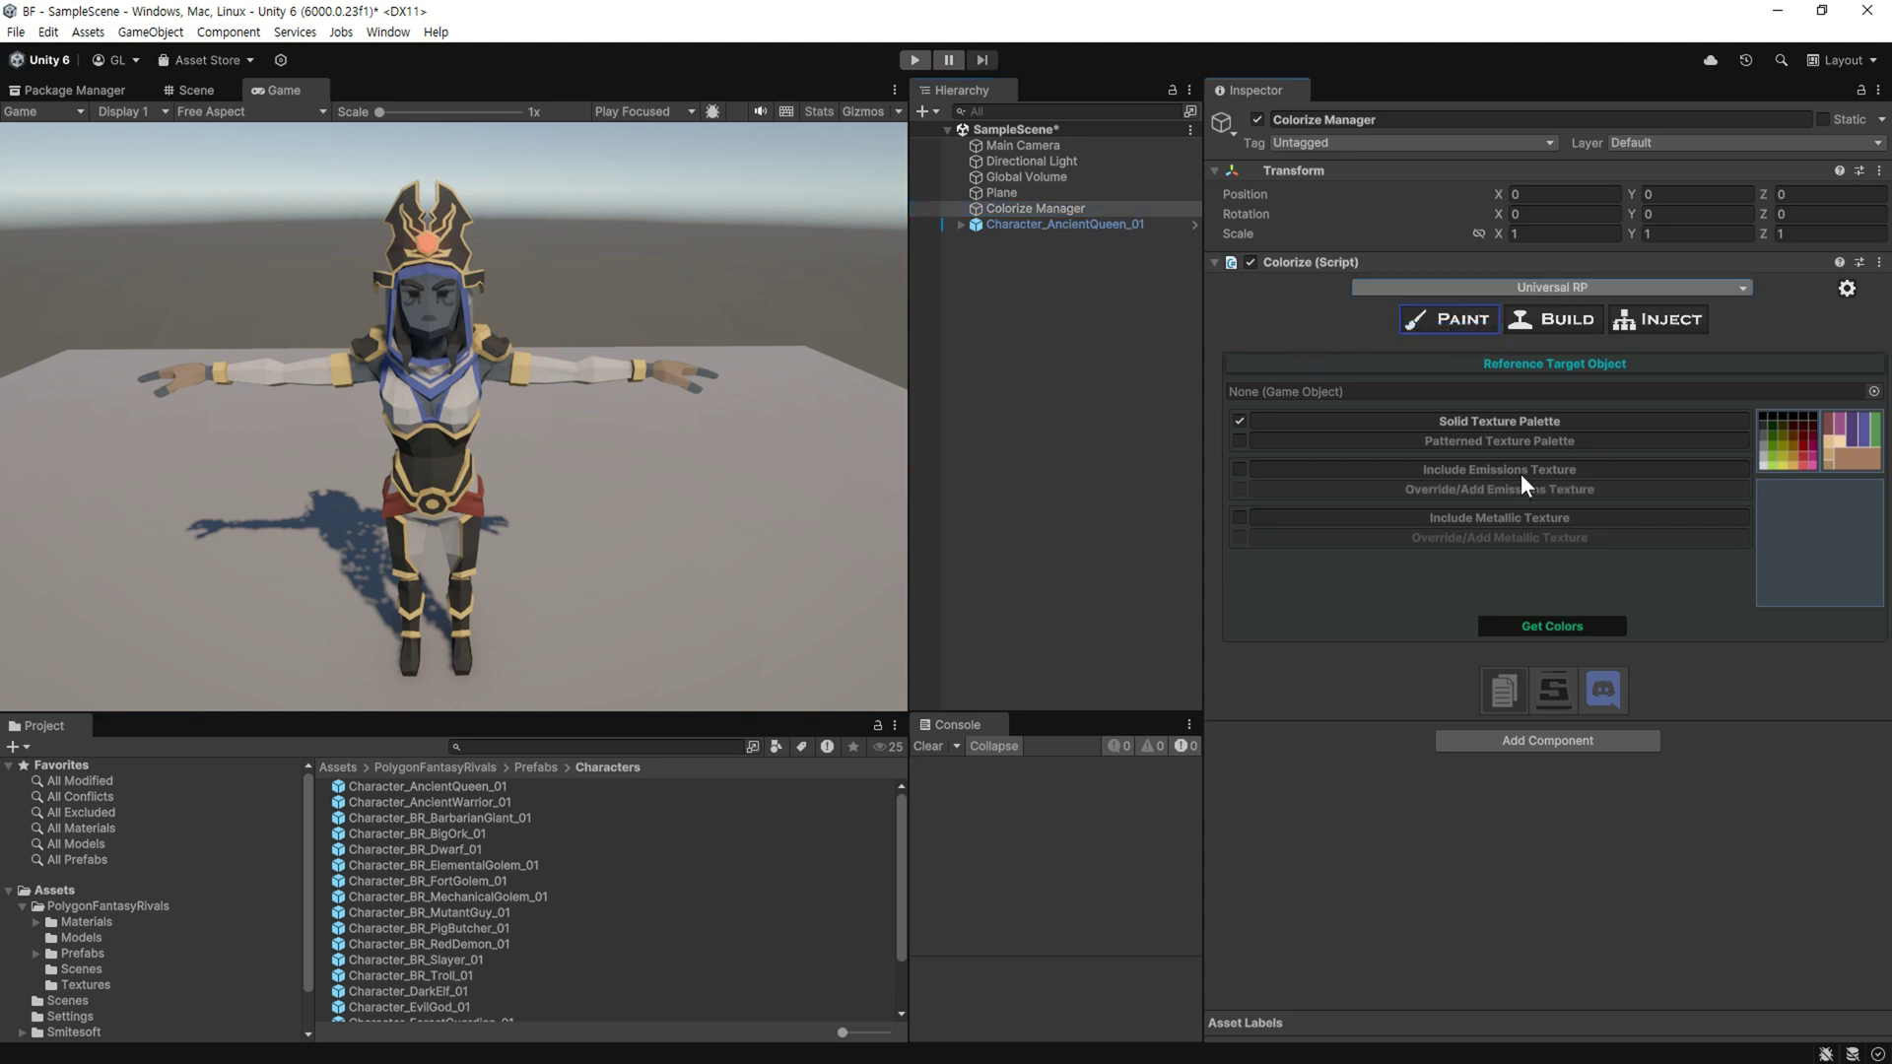
pyautogui.click(961, 226)
pyautogui.moveTo(1096, 254)
pyautogui.mouseDown()
pyautogui.moveTo(1237, 376)
pyautogui.moveTo(1295, 395)
pyautogui.mouseUp()
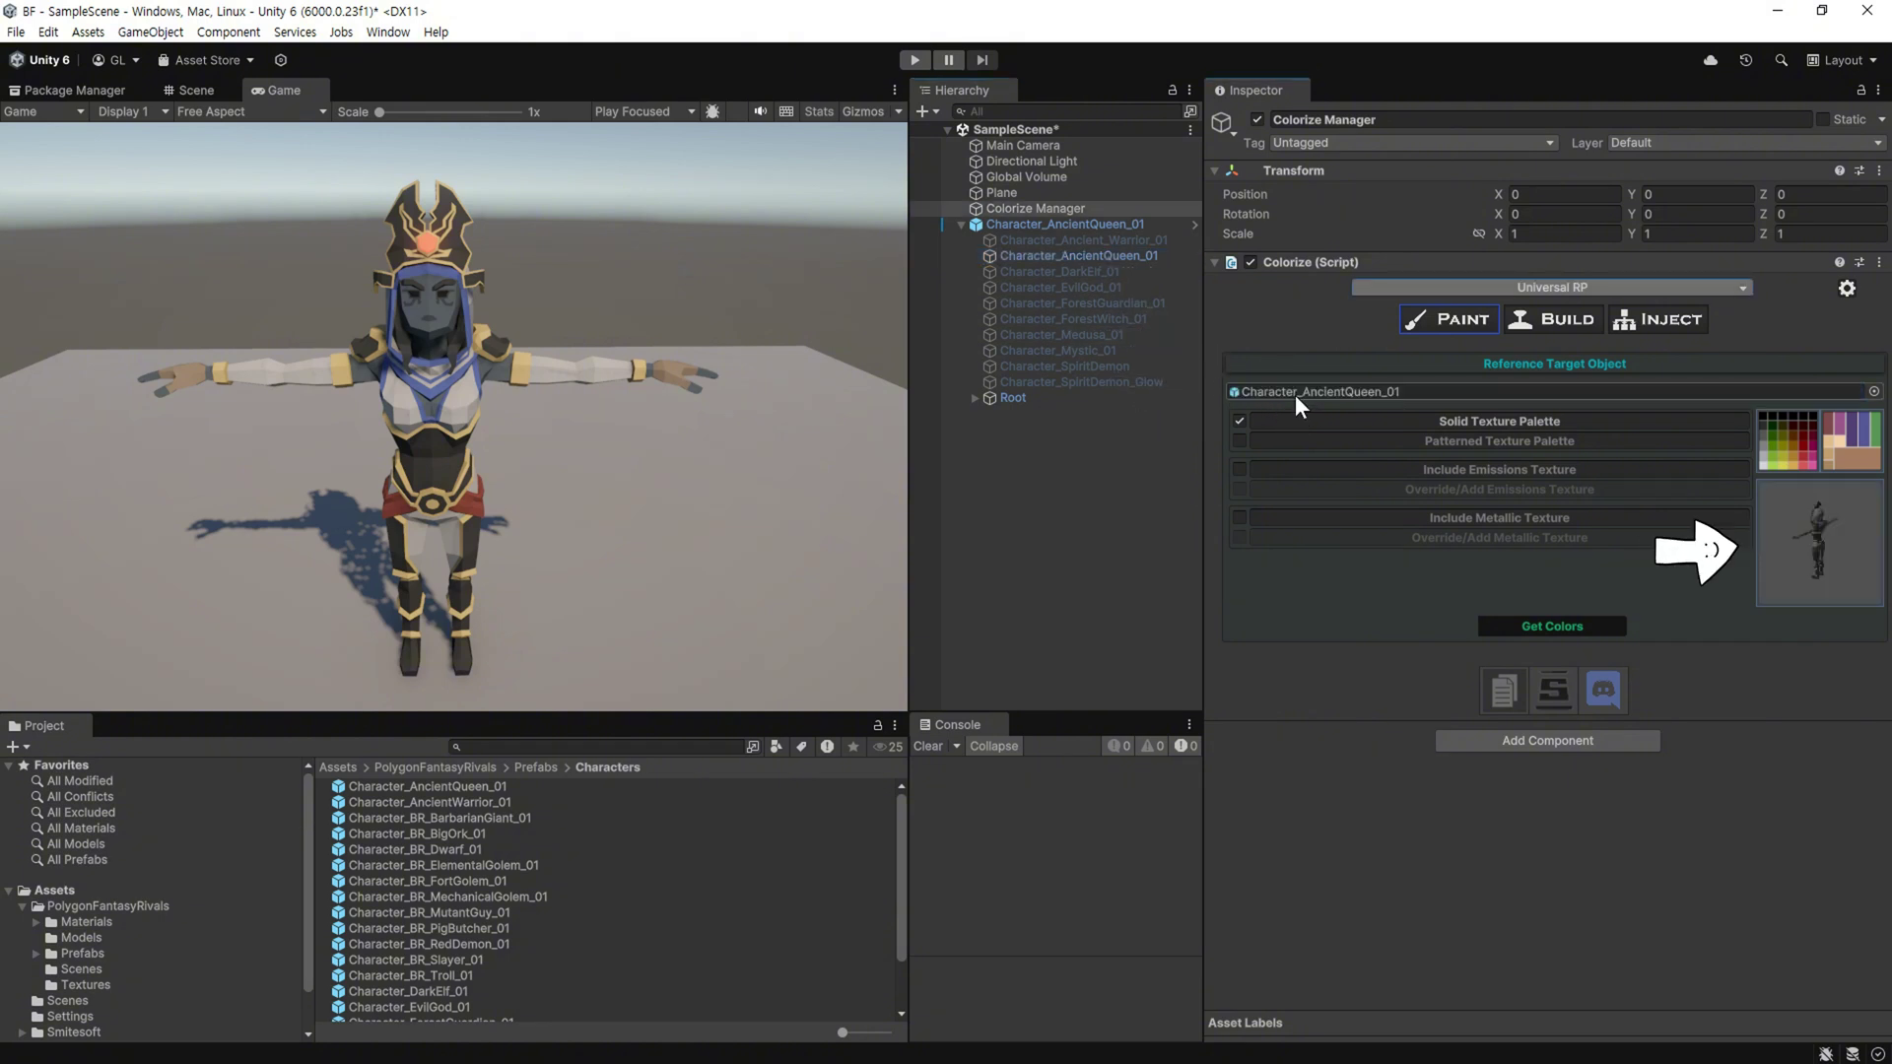
# Keep Solid Texture Palette, include emissions and metallic textures, and run Get Colors
pyautogui.click(1240, 440)
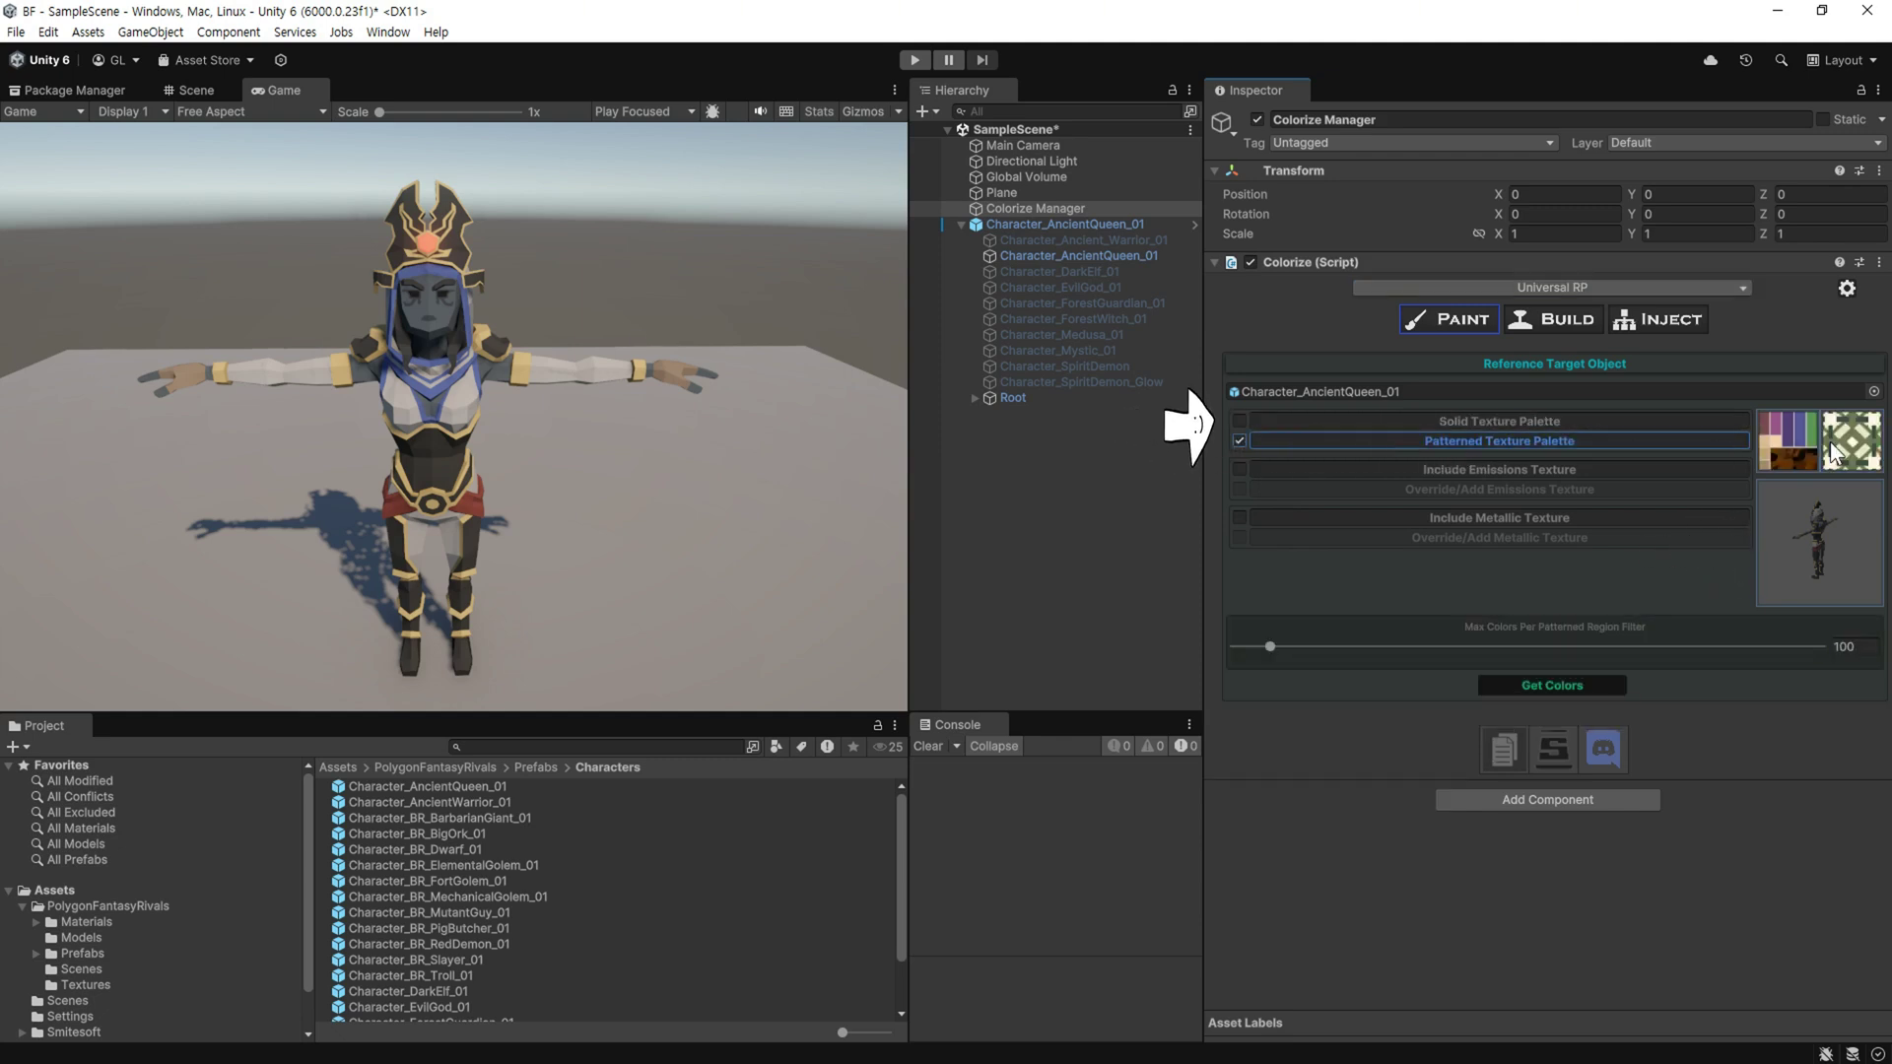
pyautogui.click(1241, 421)
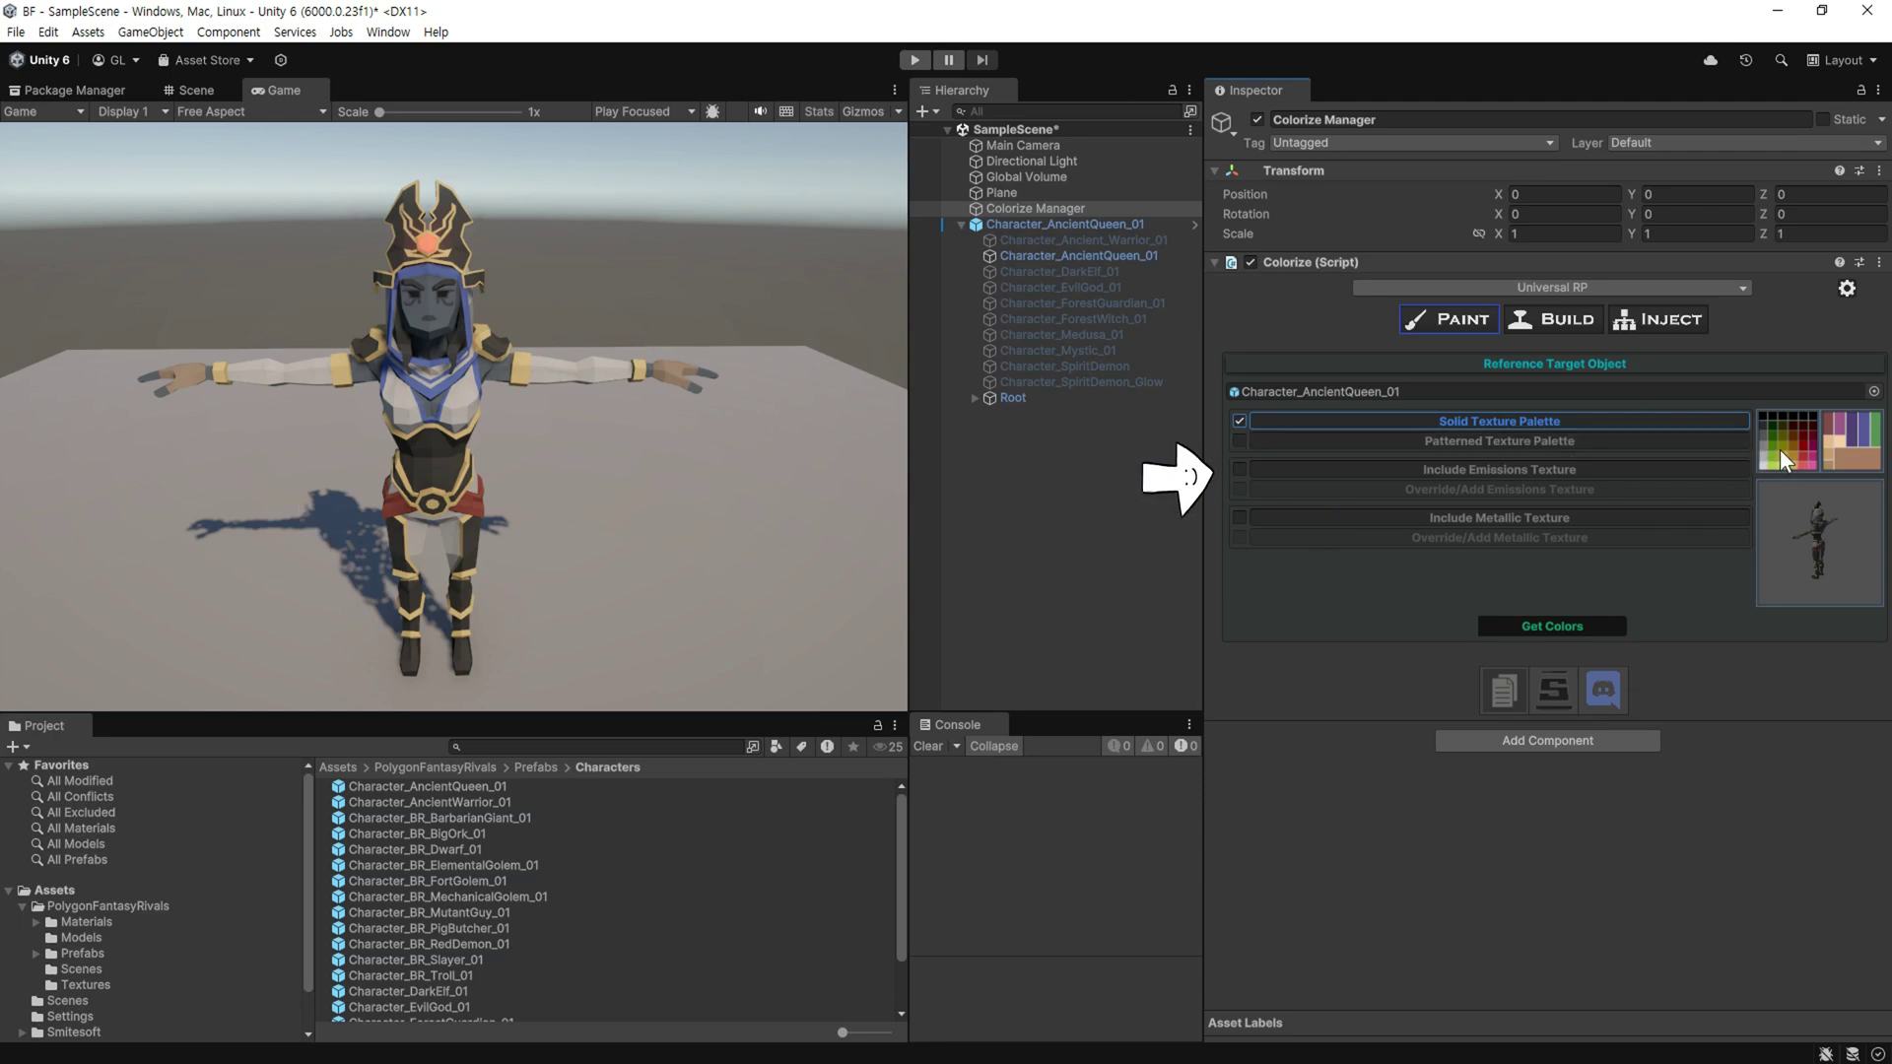
pyautogui.click(1238, 469)
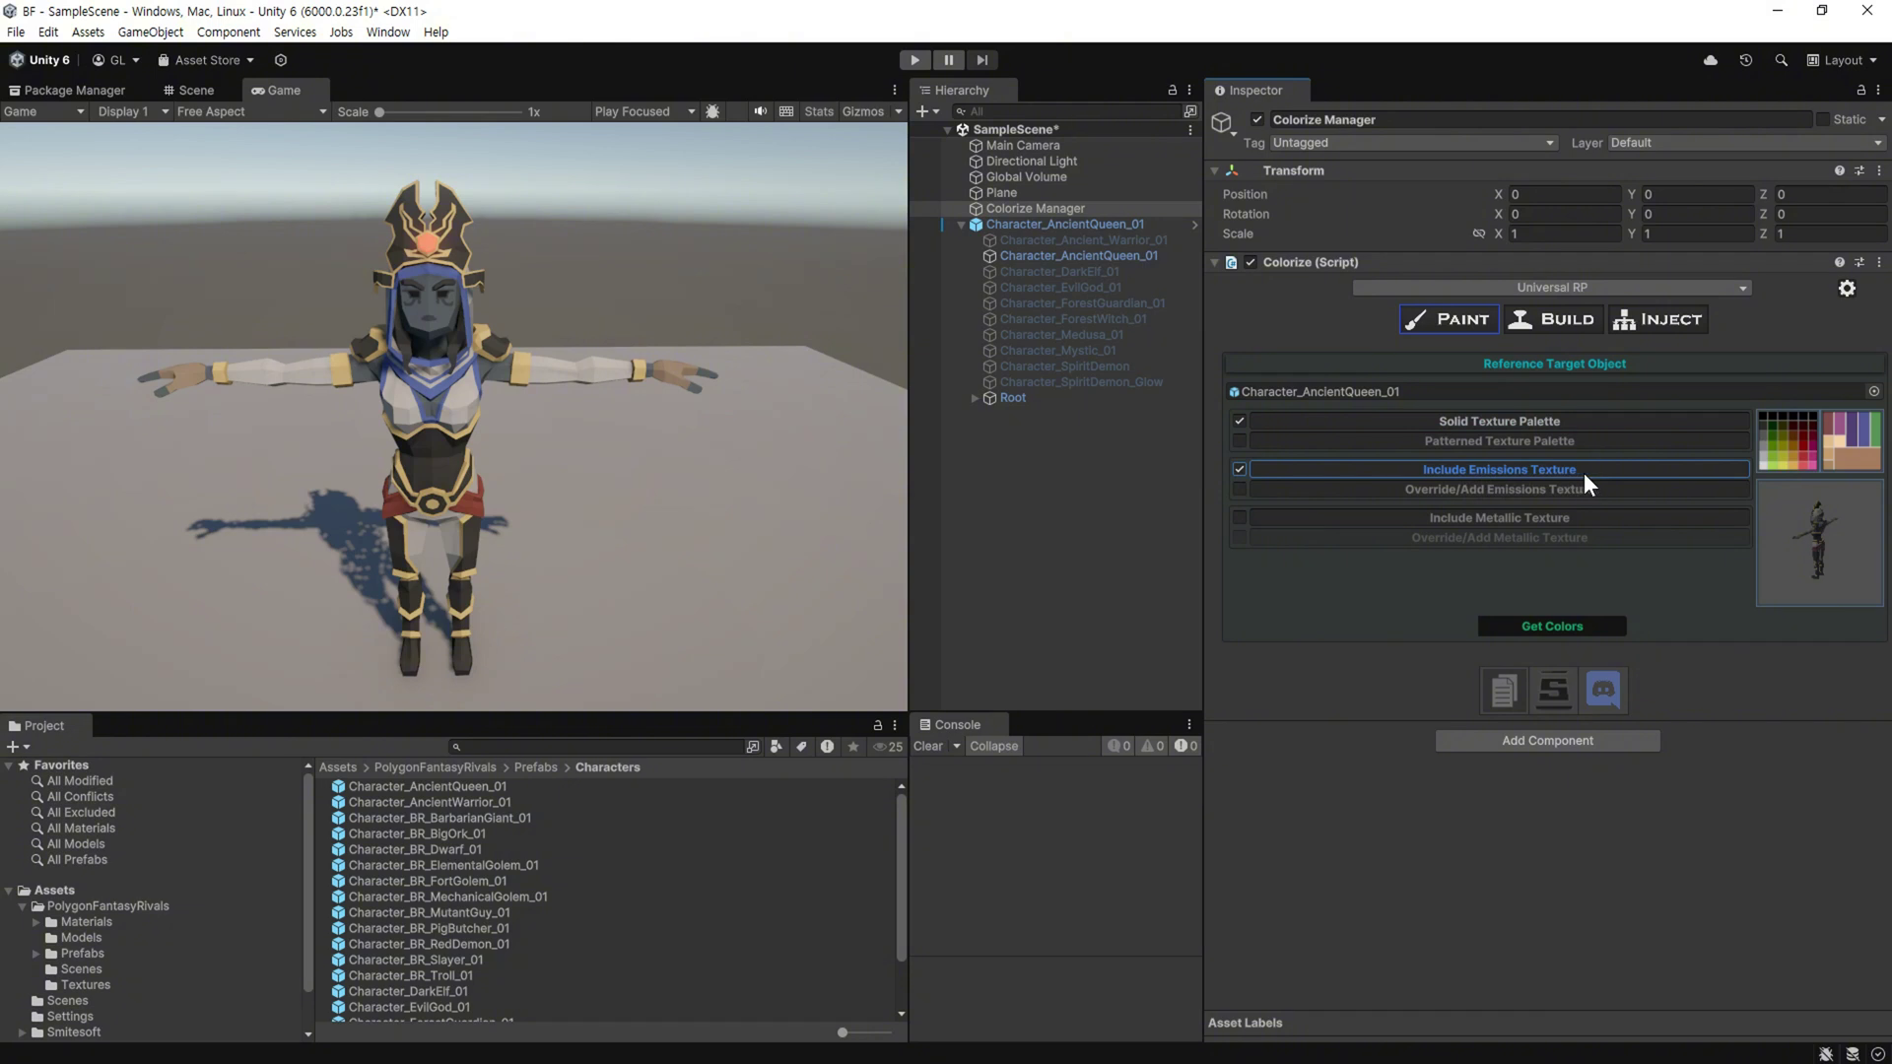
pyautogui.click(1239, 517)
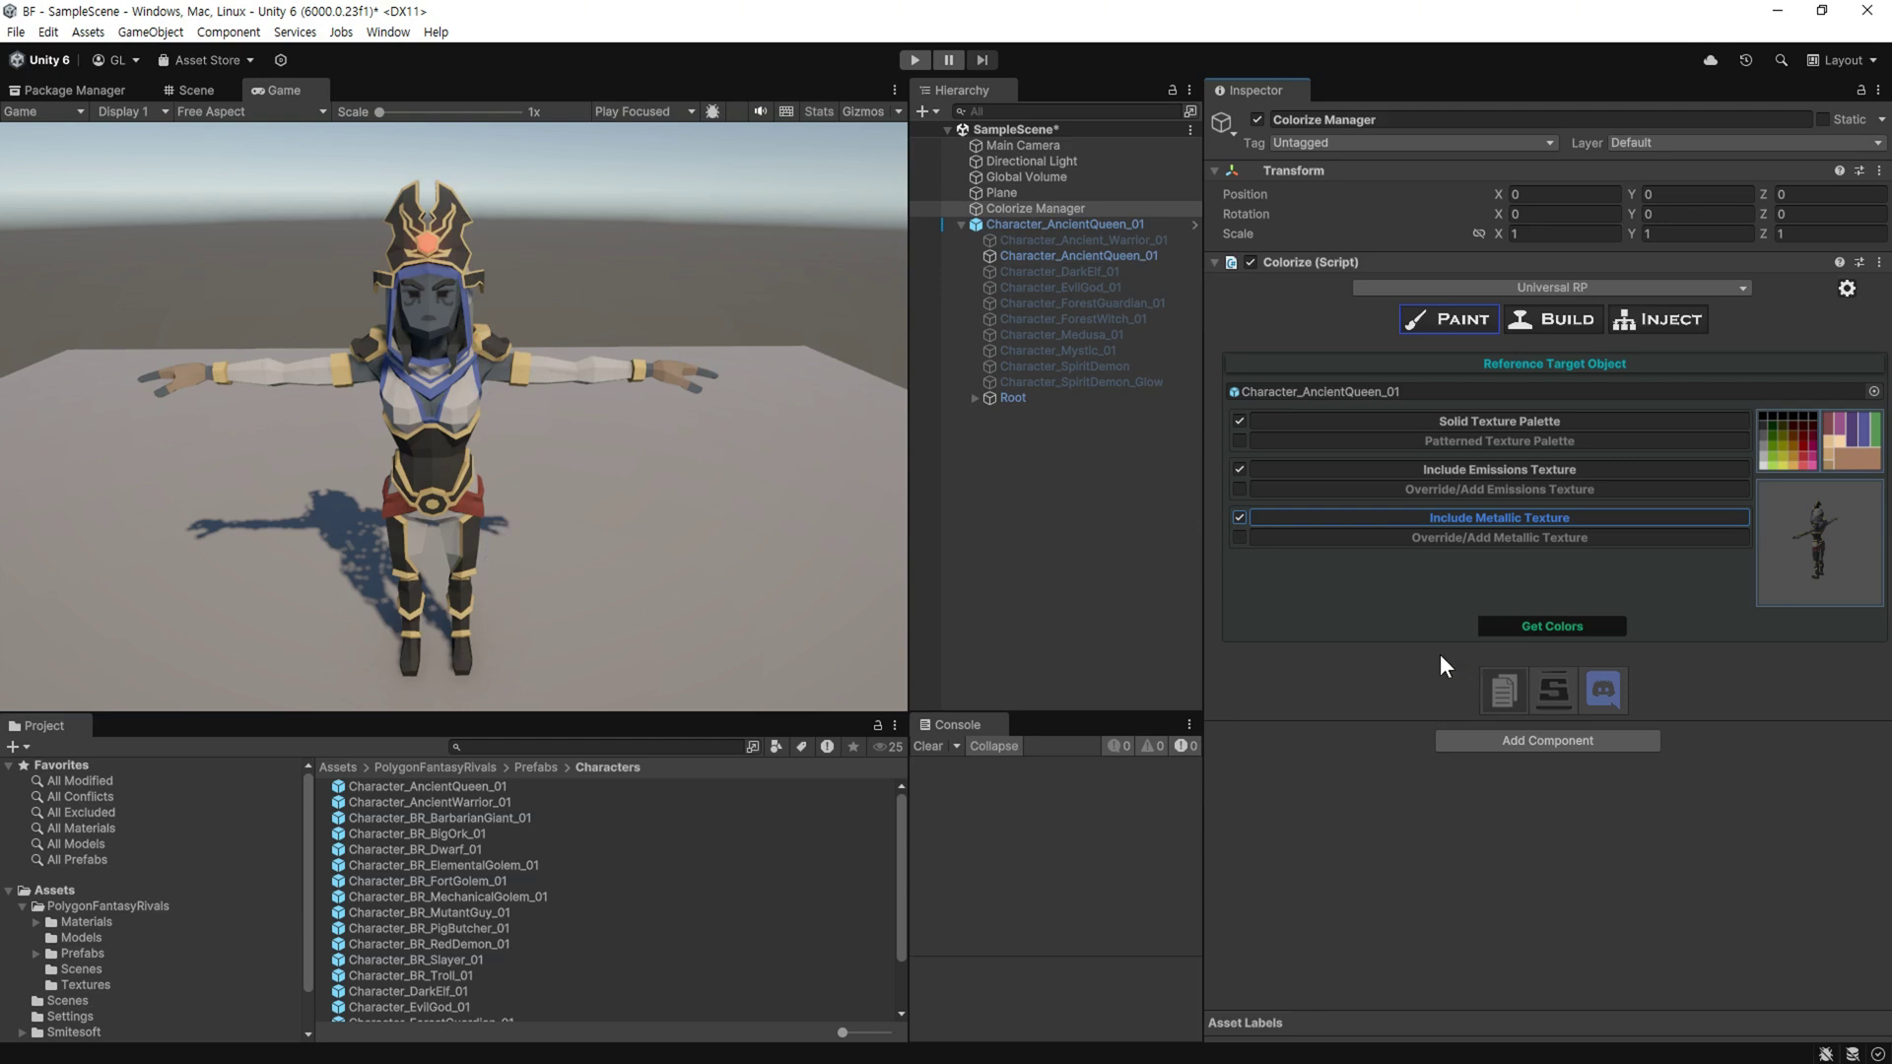
pyautogui.click(1510, 631)
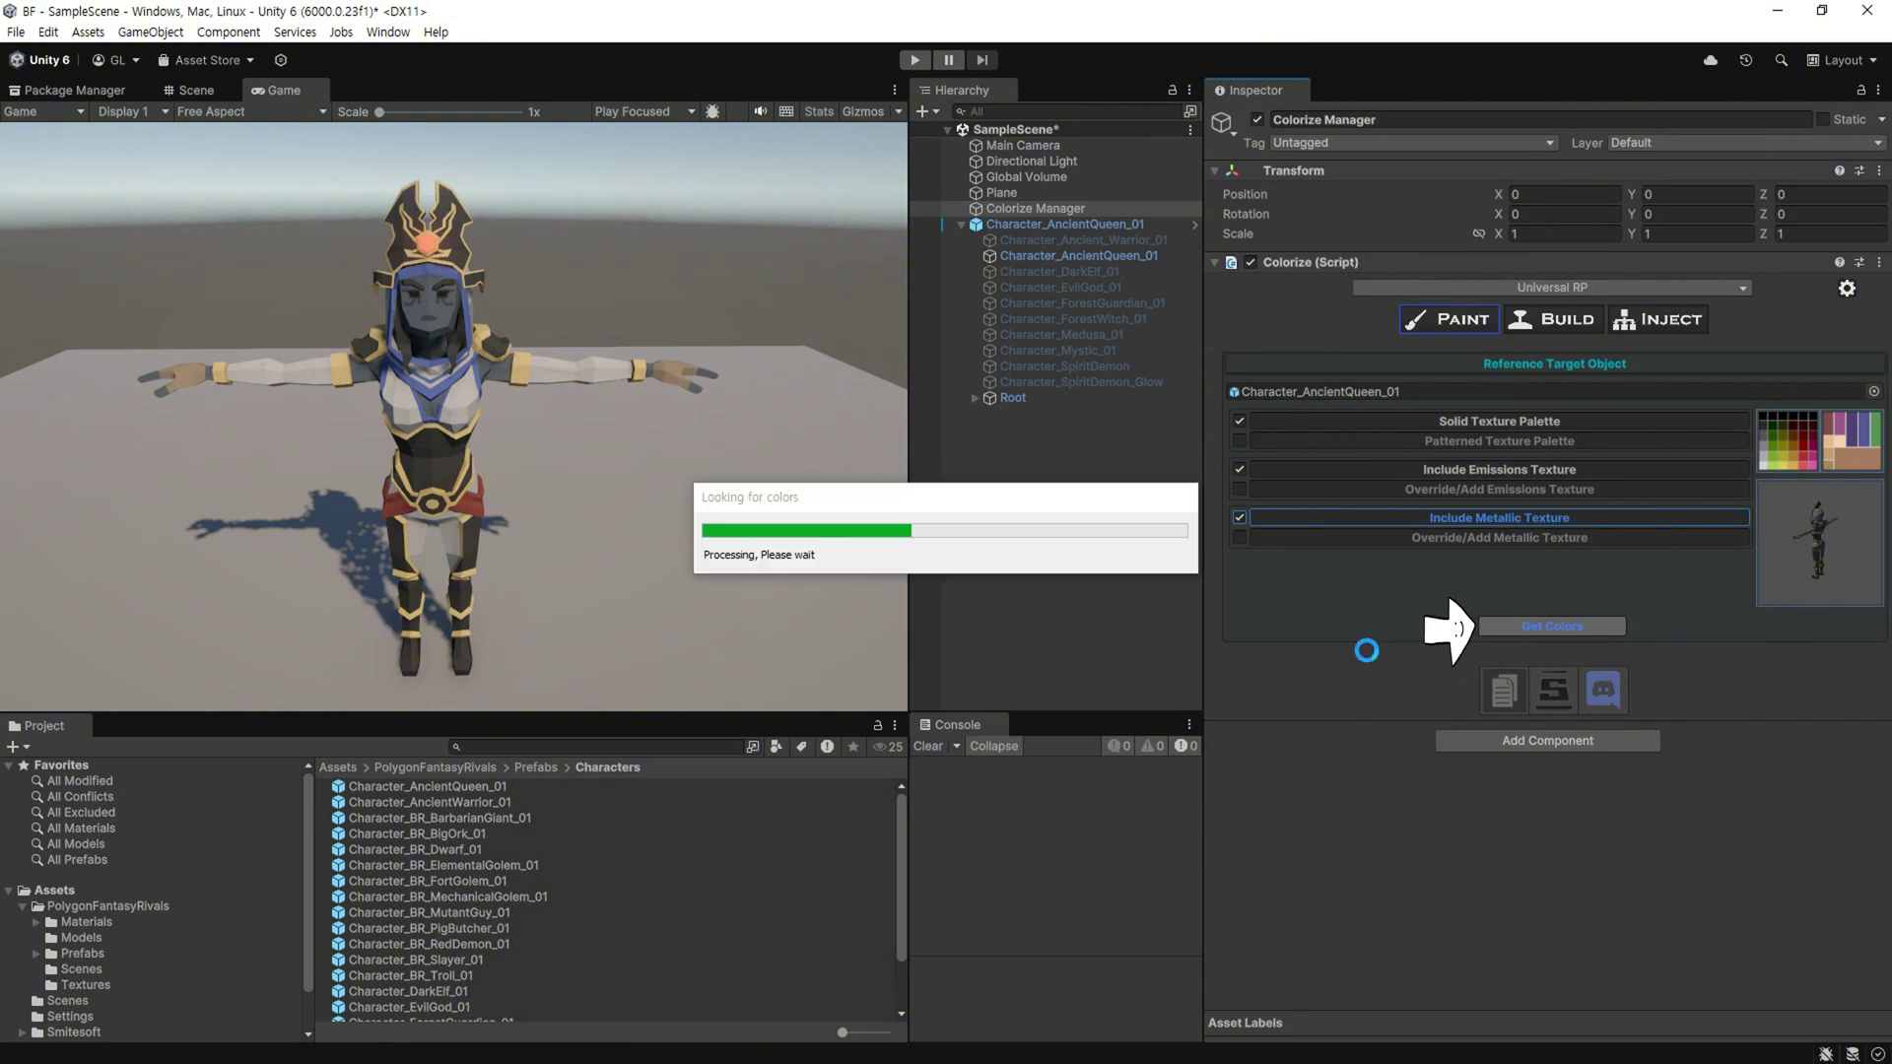
# In the extracted palette, briefly turn the eye row bright red, then reset it to black
pyautogui.scroll(-3, 1354, 659)
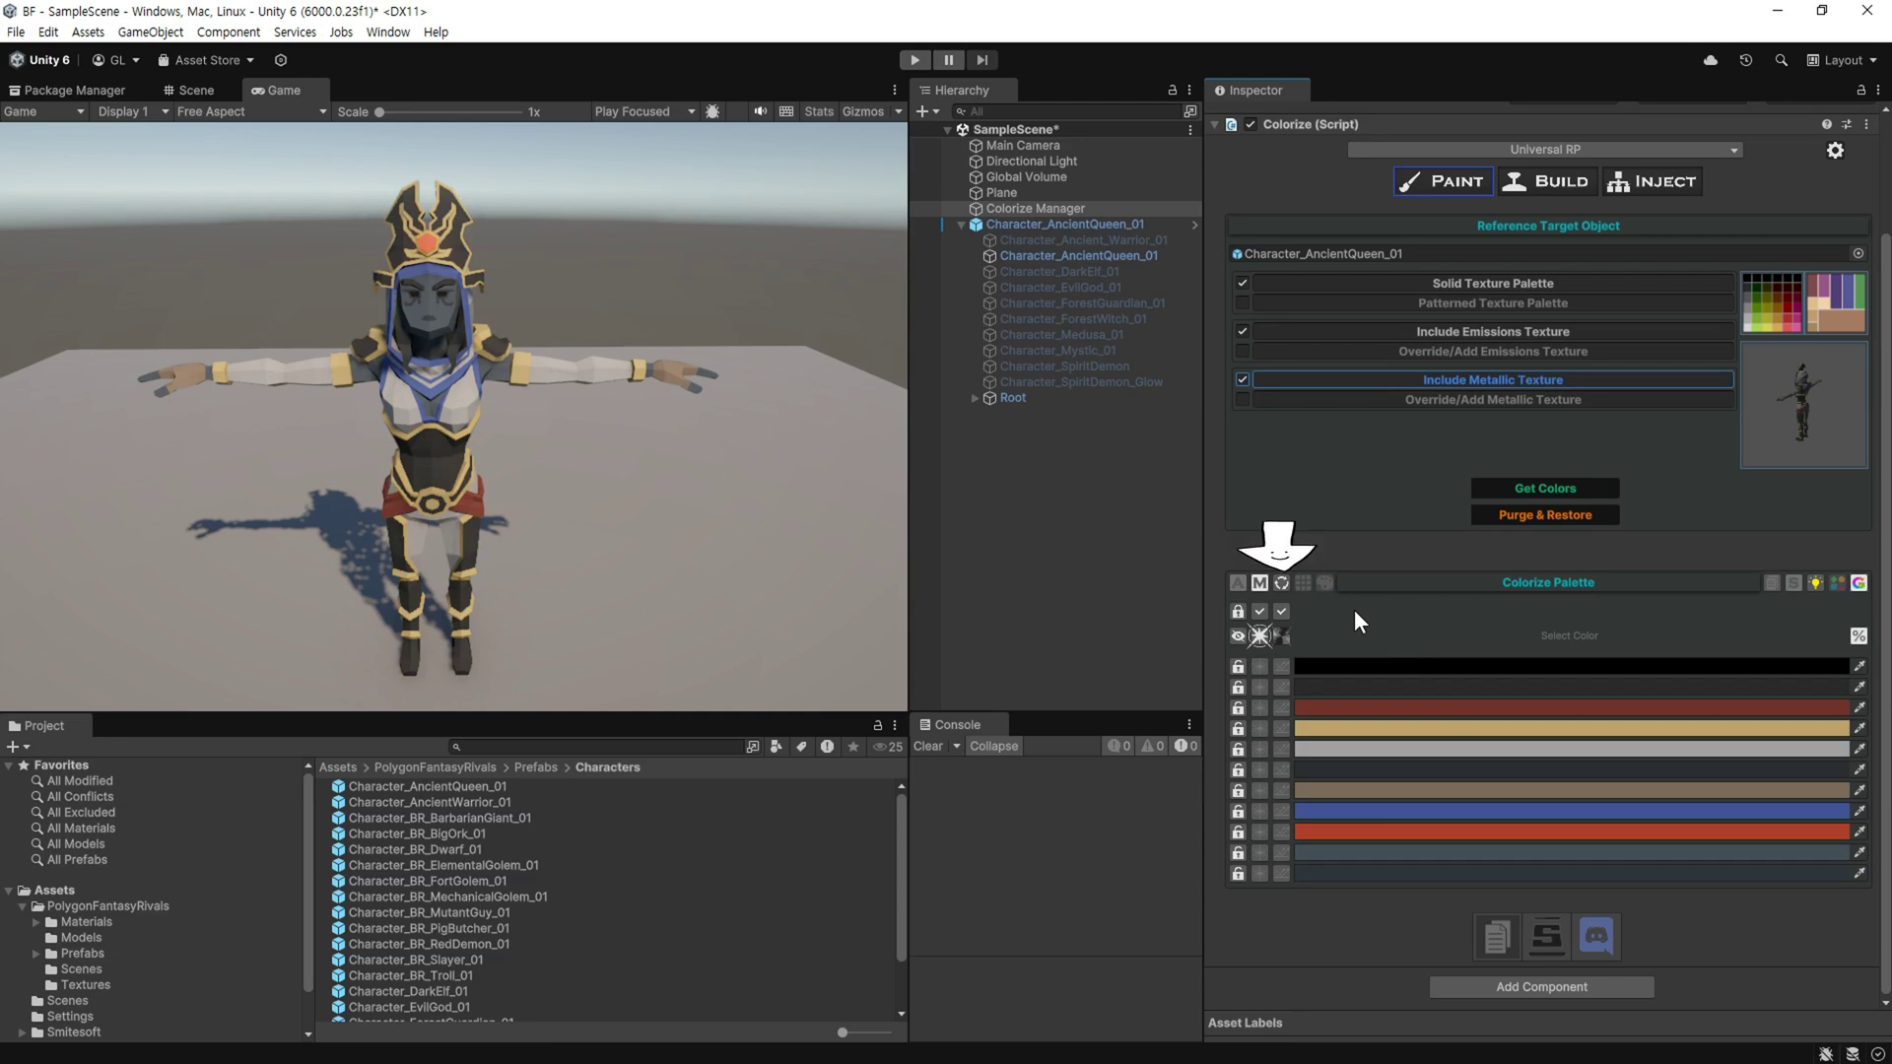
pyautogui.click(1439, 667)
pyautogui.click(1559, 543)
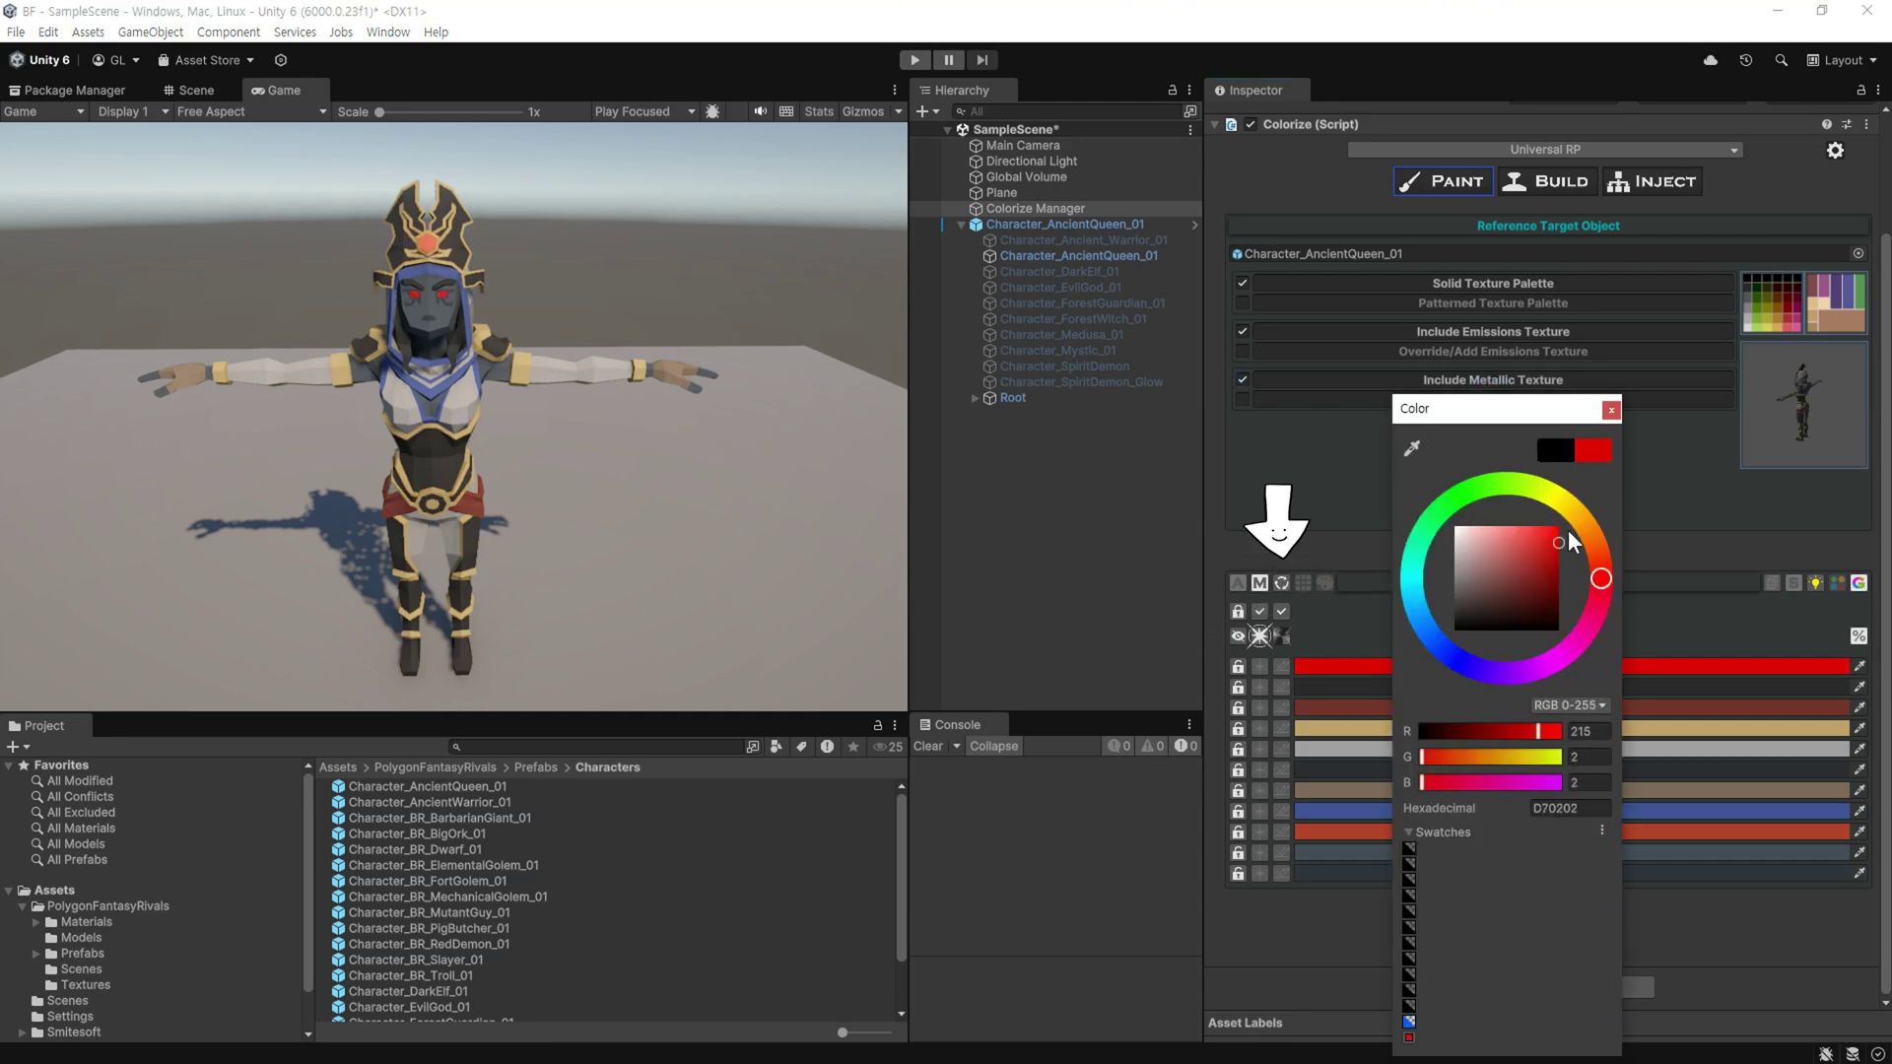
pyautogui.moveTo(1569, 543); pyautogui.dragTo(1552, 459)
pyautogui.click(1282, 583)
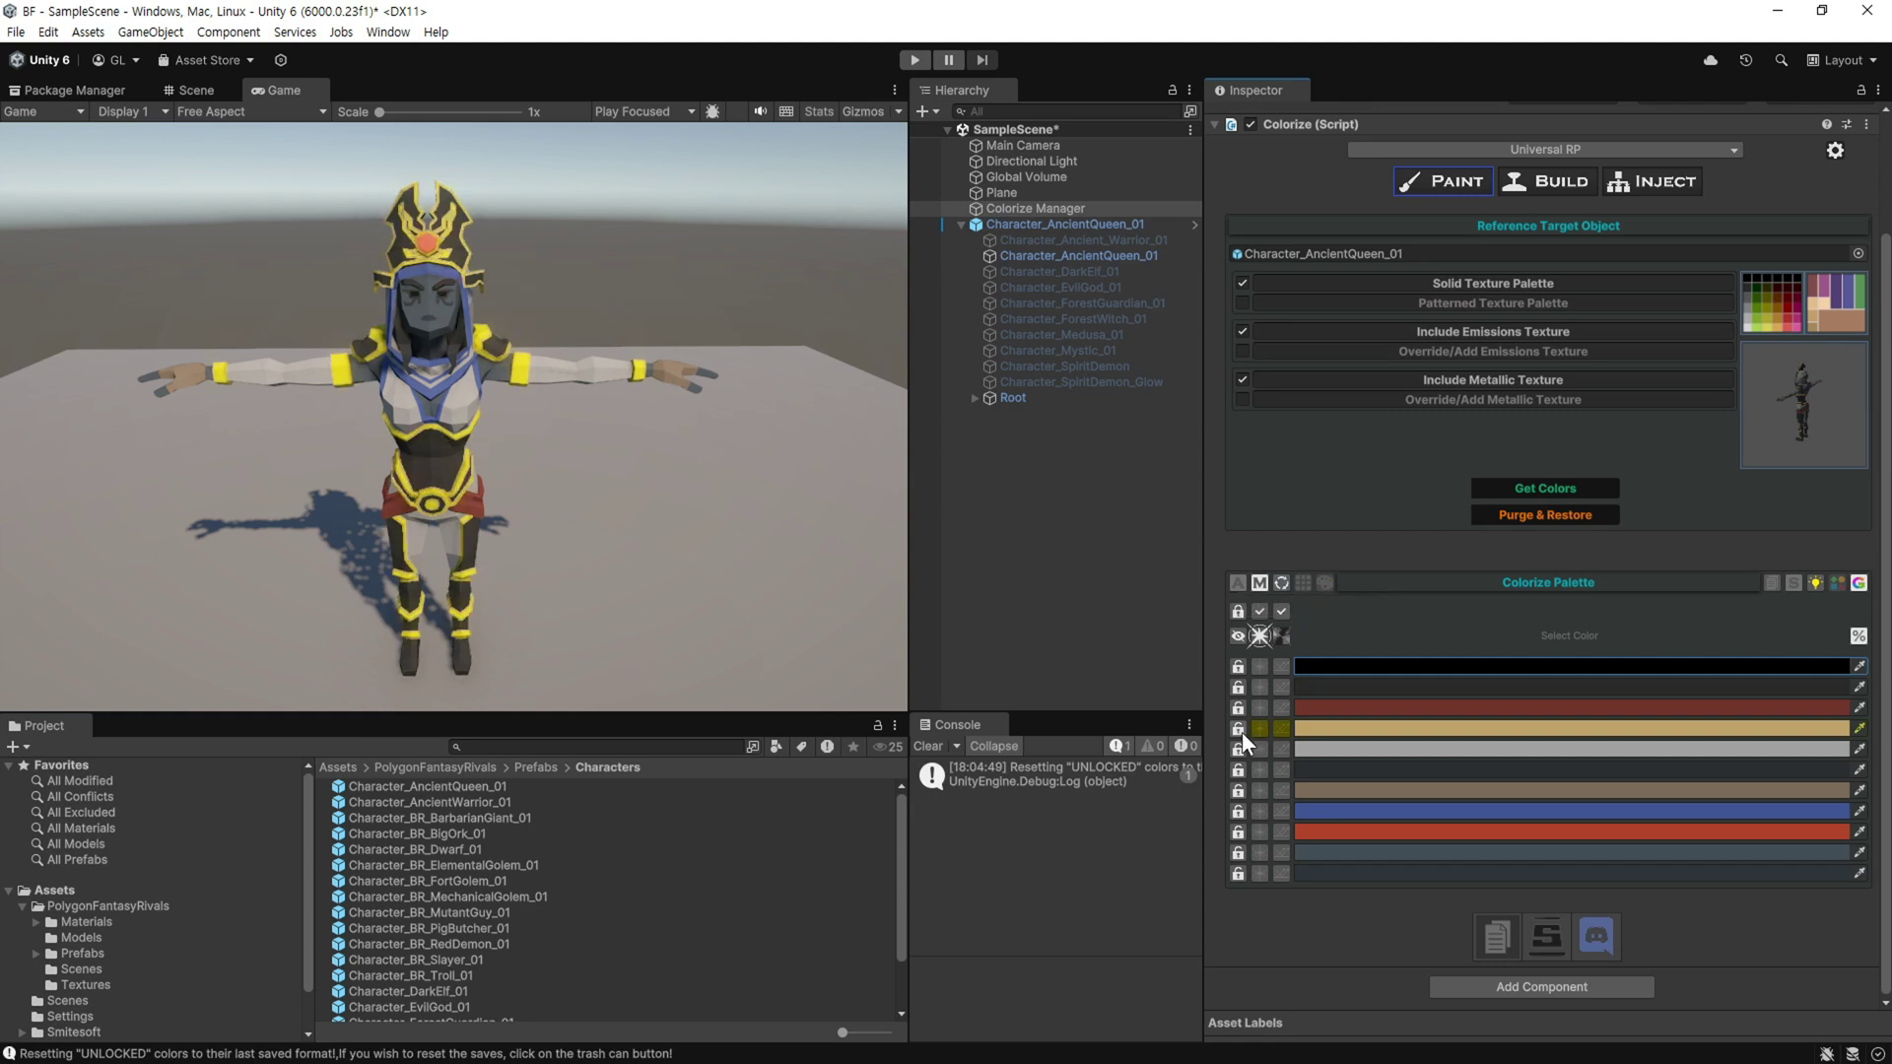
# Enable copy/paste, paste row 1's black onto the tan row, reset it, and enable advanced editing
pyautogui.click(1771, 583)
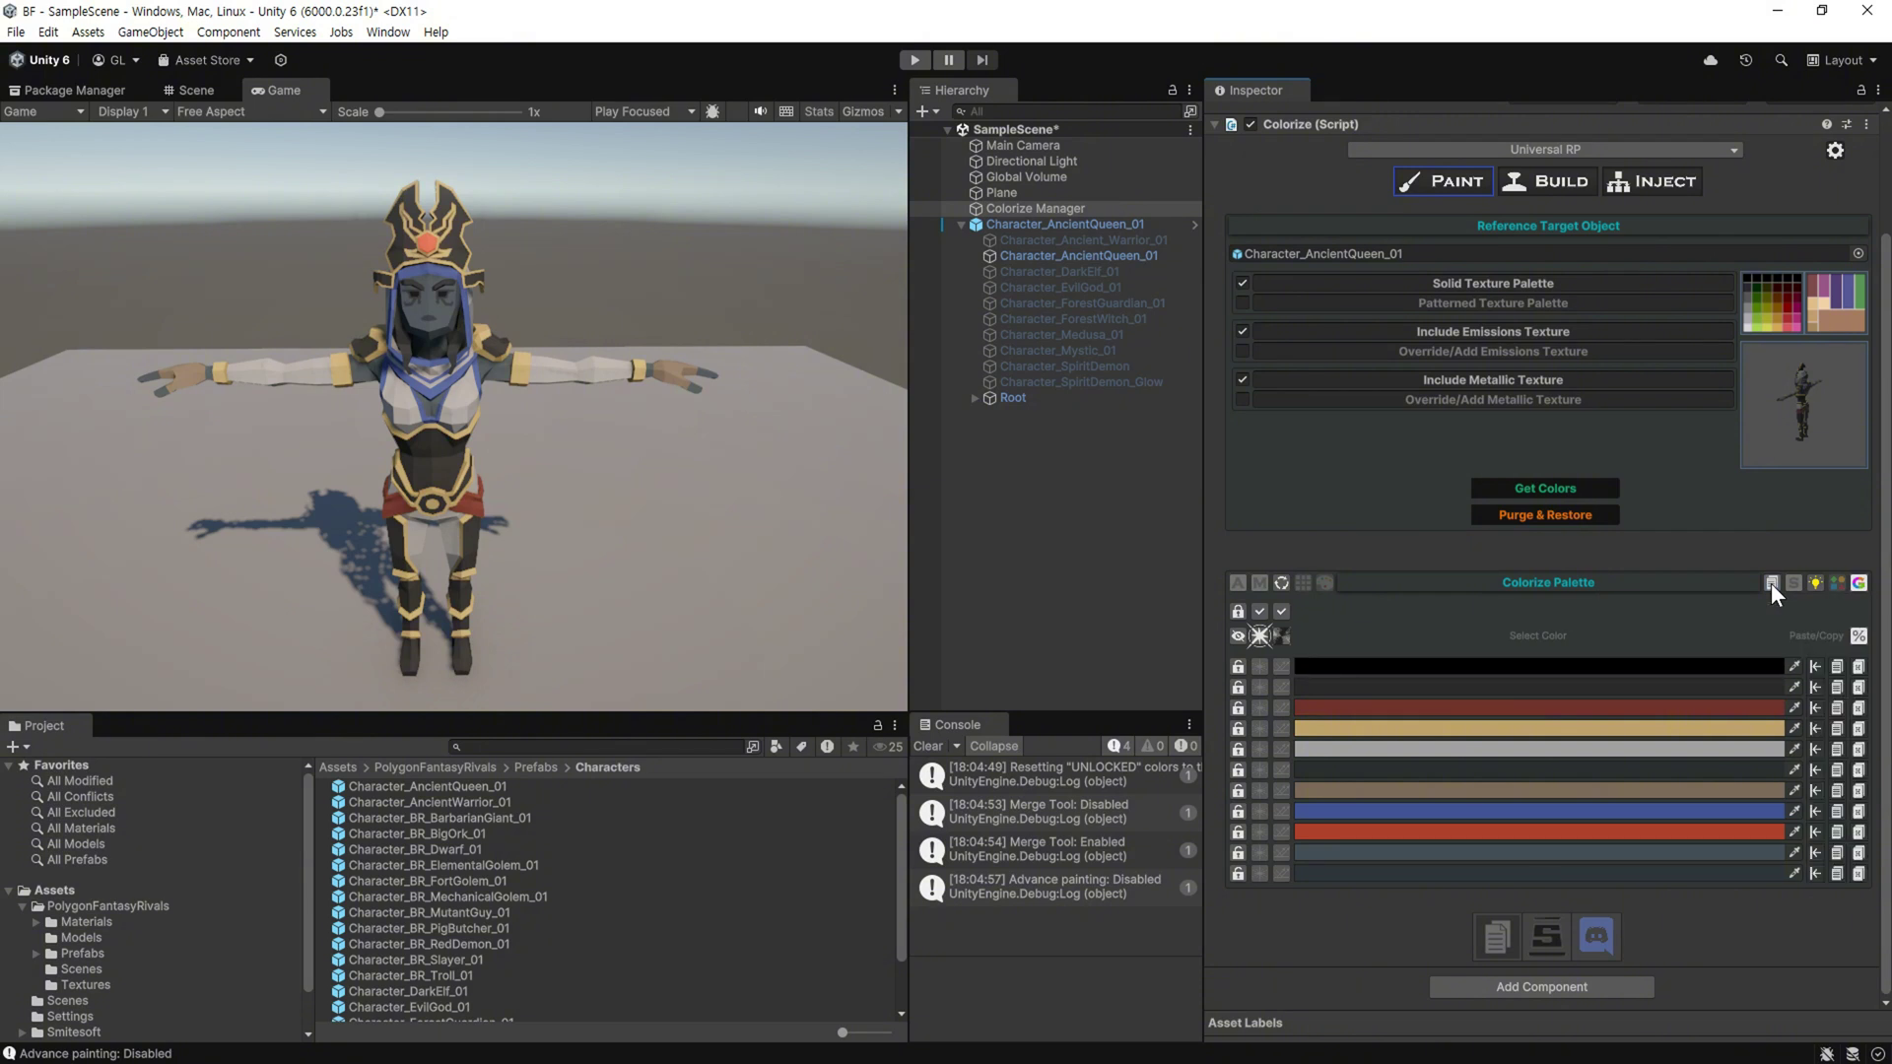
pyautogui.click(1841, 666)
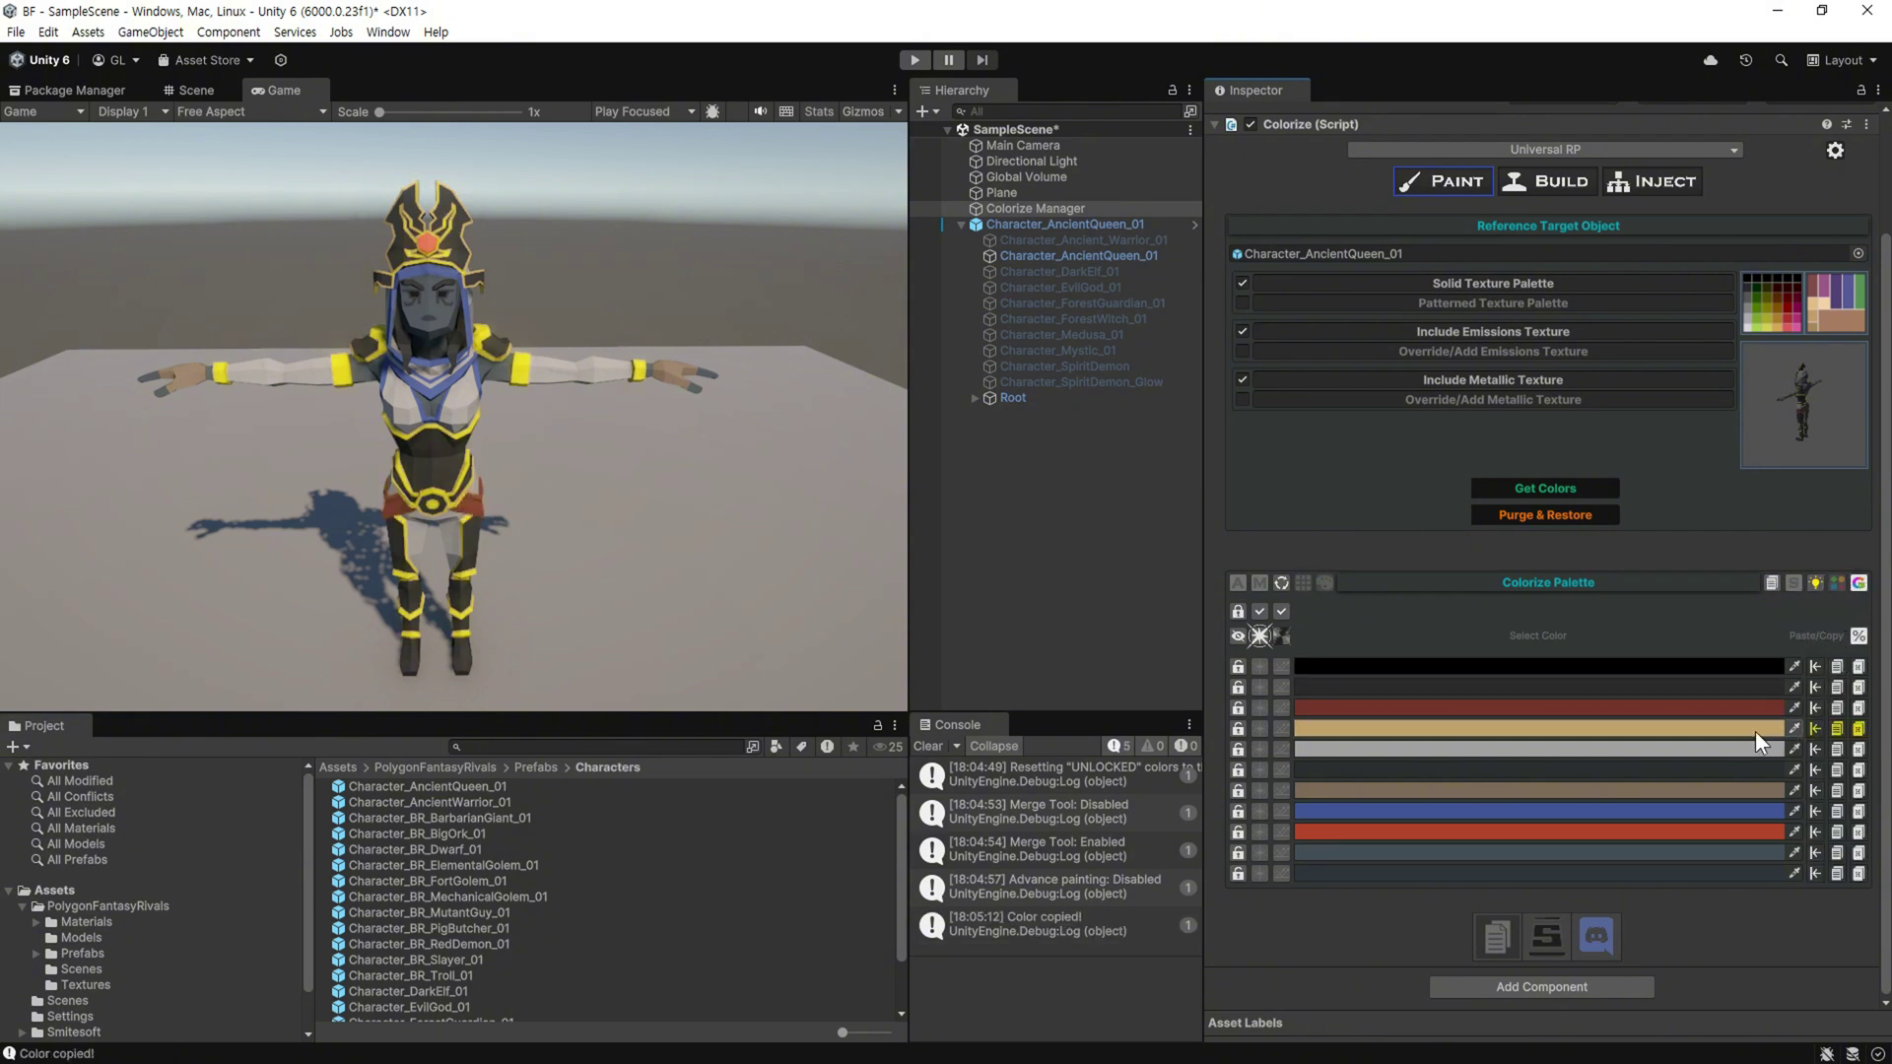
pyautogui.click(1815, 728)
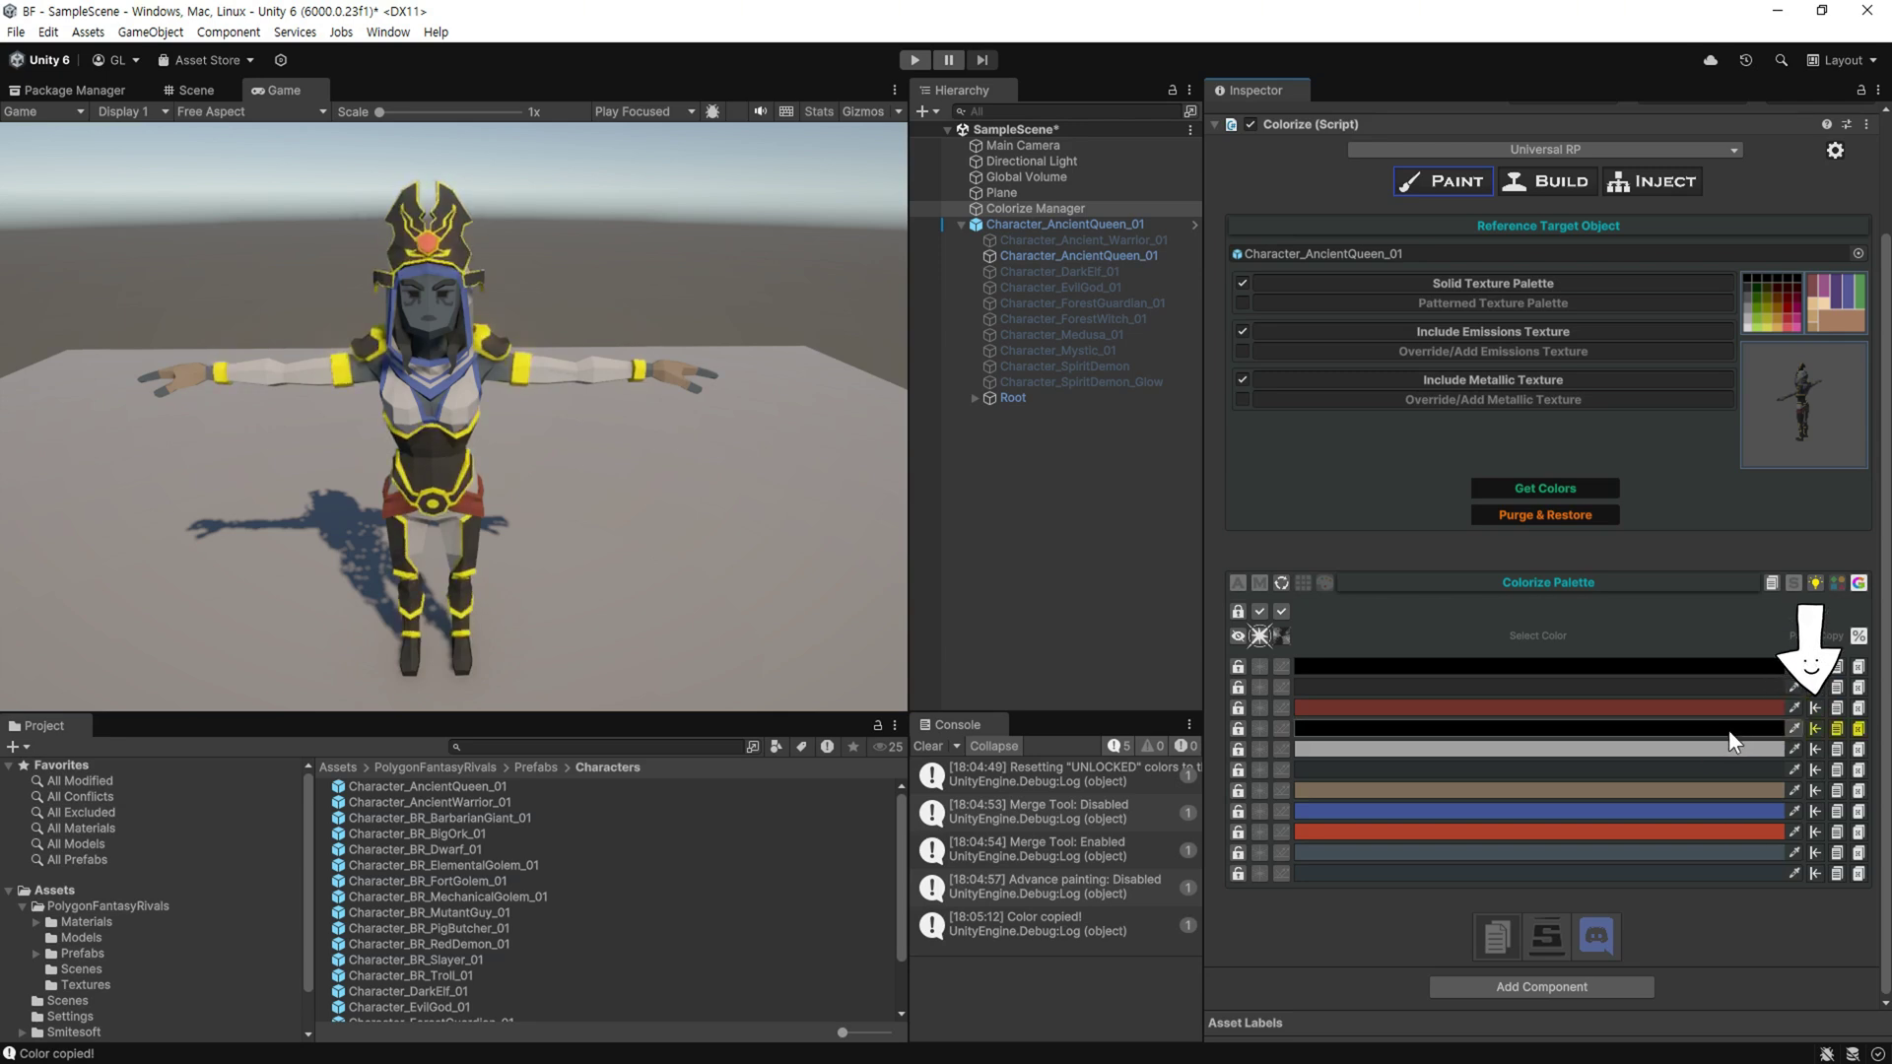
pyautogui.click(1282, 583)
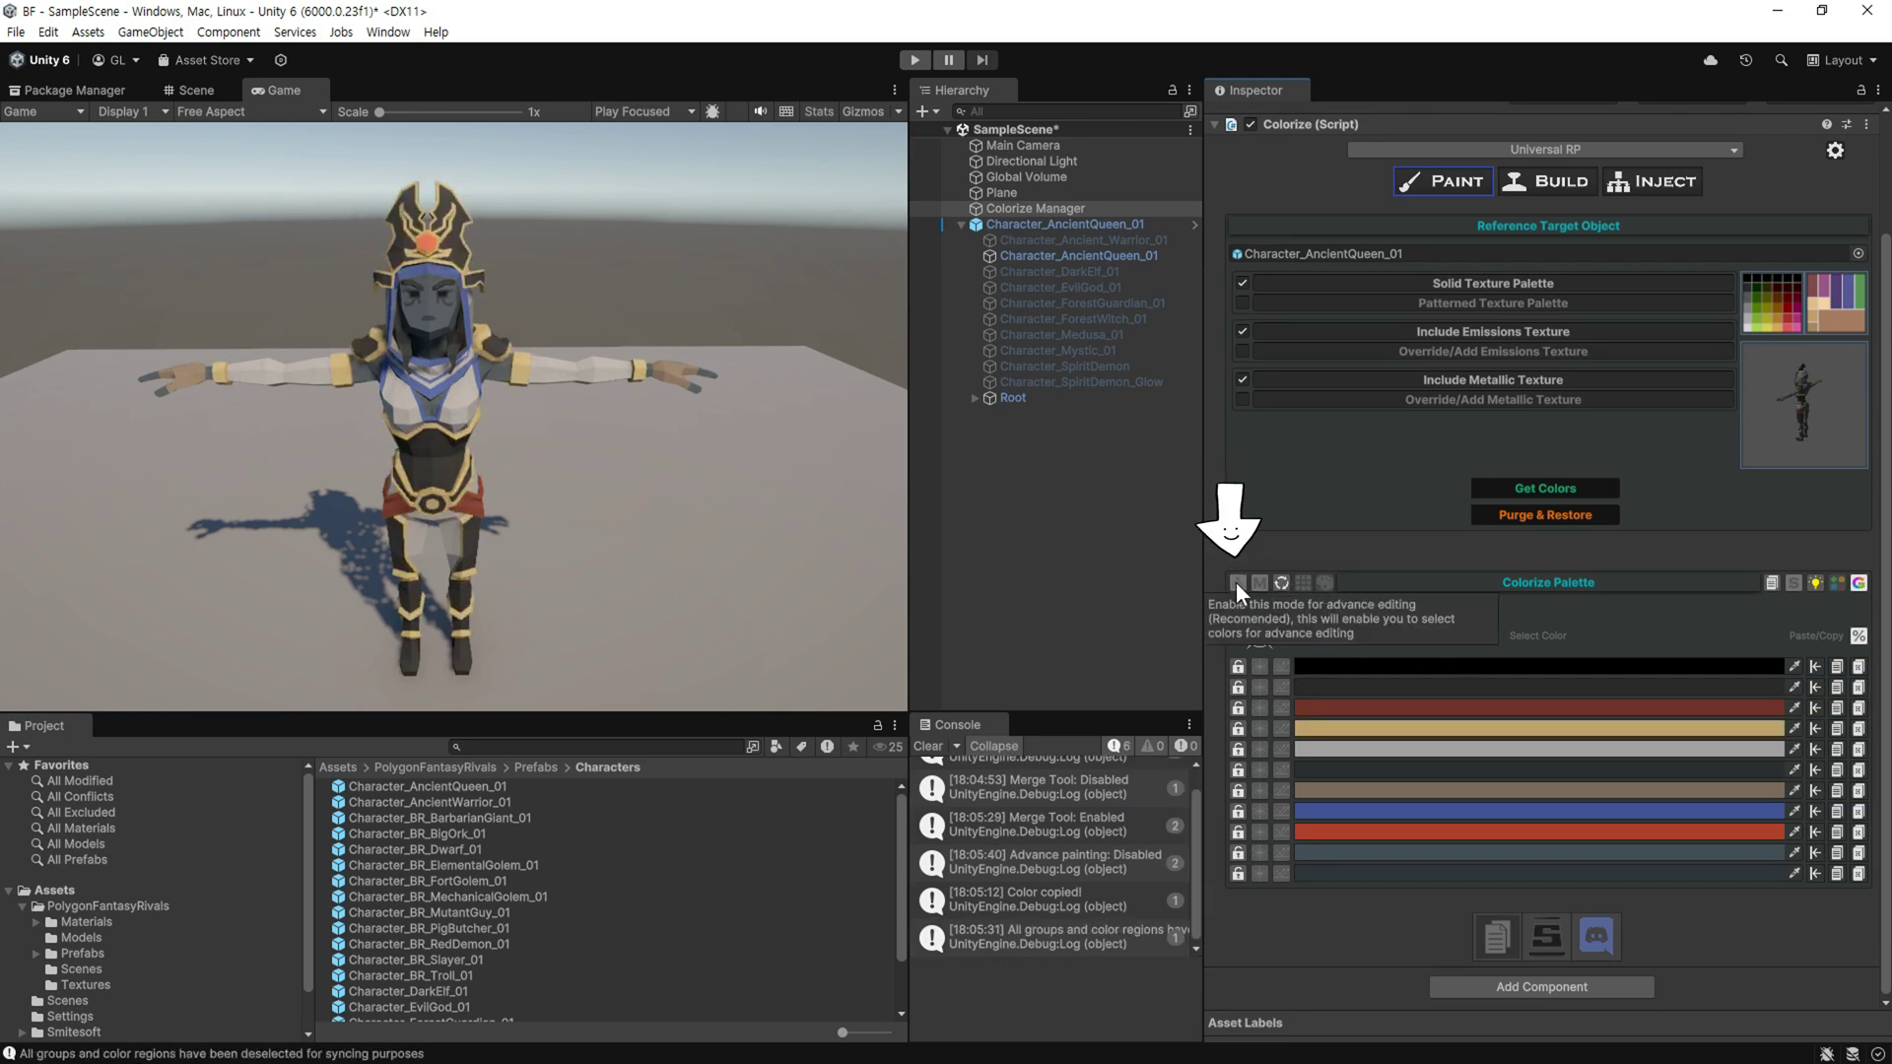
pyautogui.click(1235, 581)
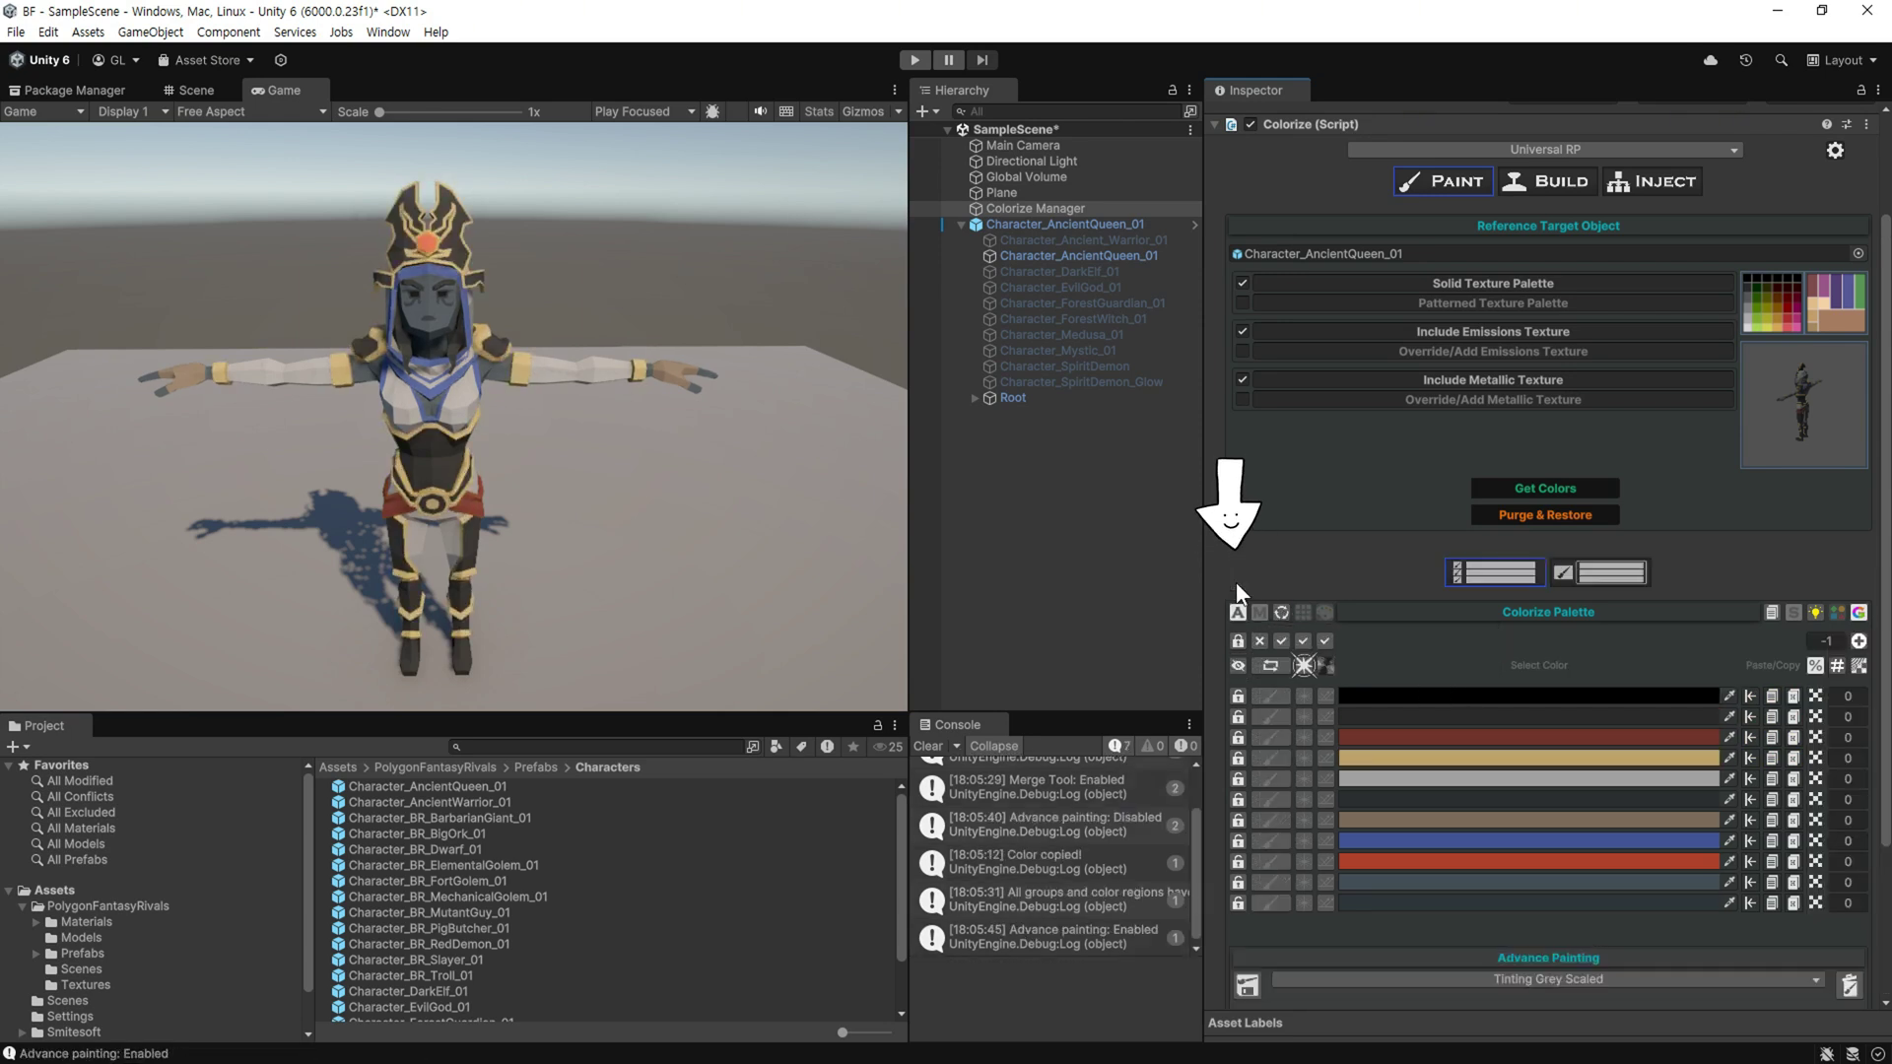
# Try red on the first colour row, then revert all selected colours to their originals
pyautogui.click(1273, 696)
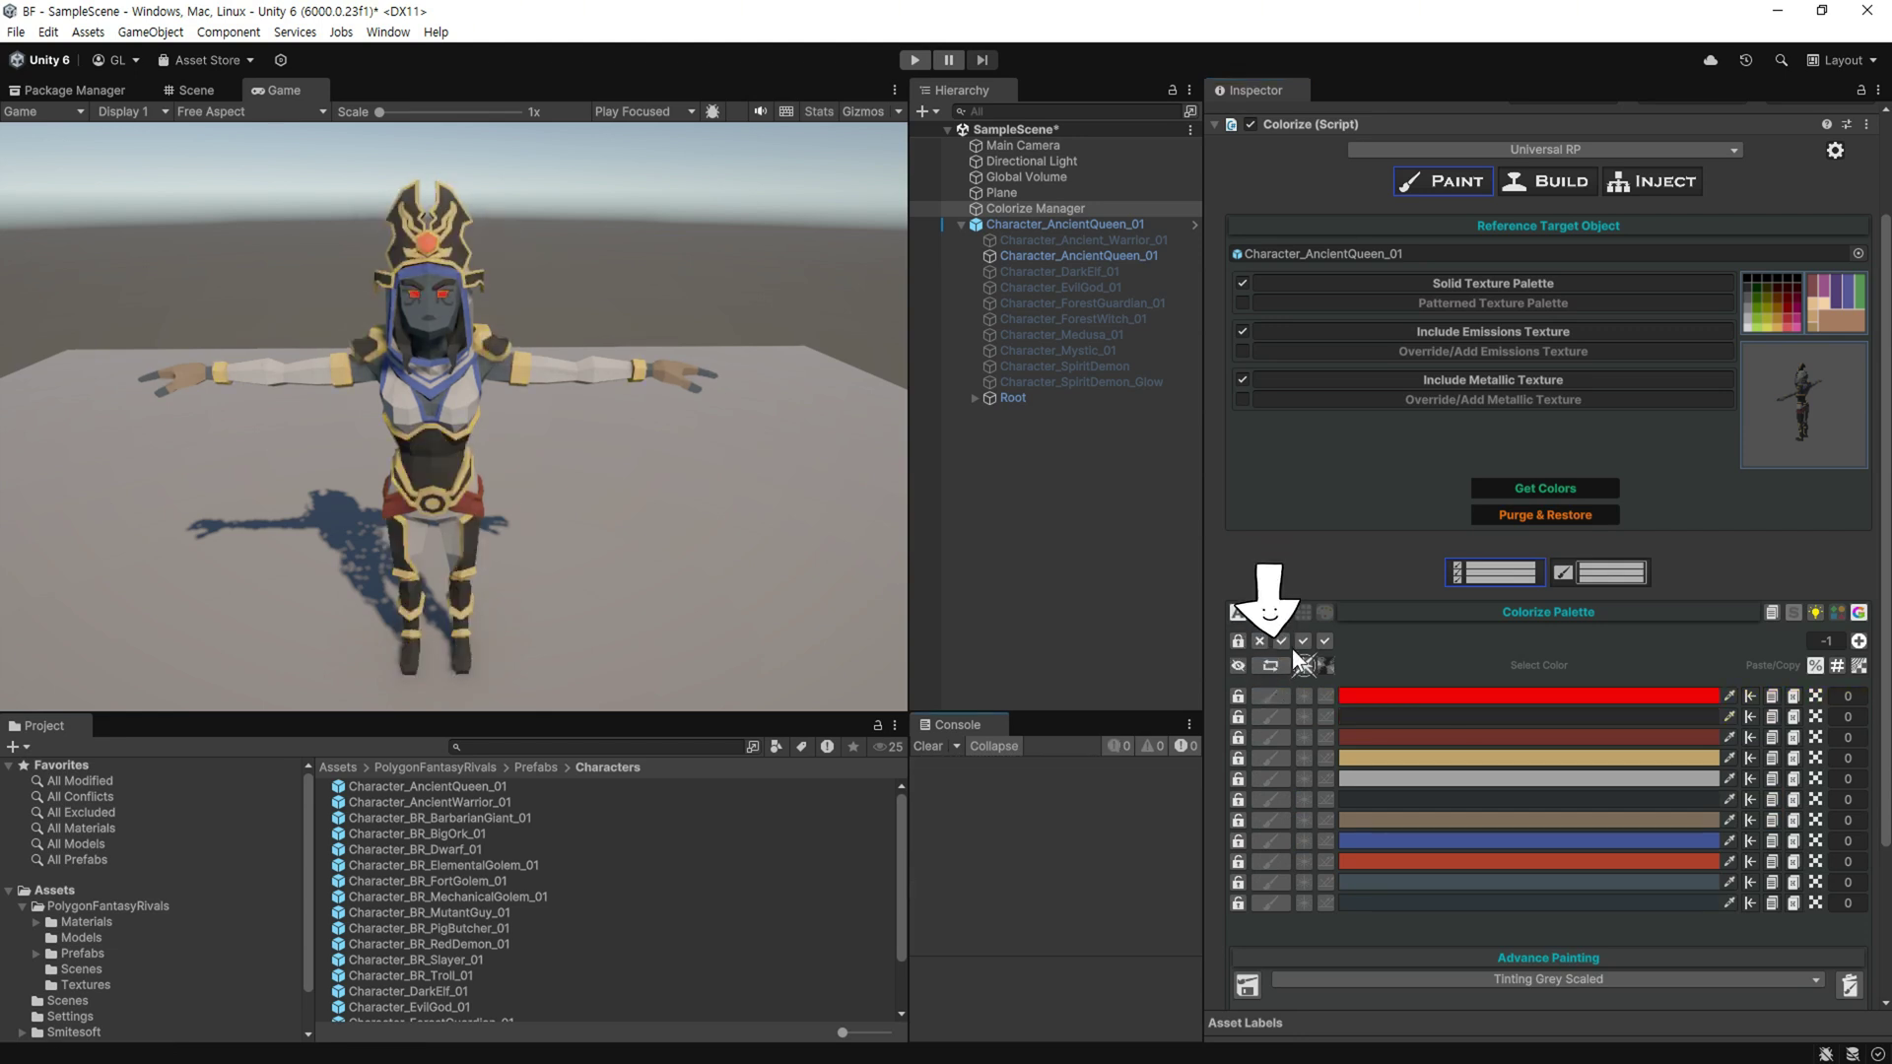
pyautogui.click(1273, 665)
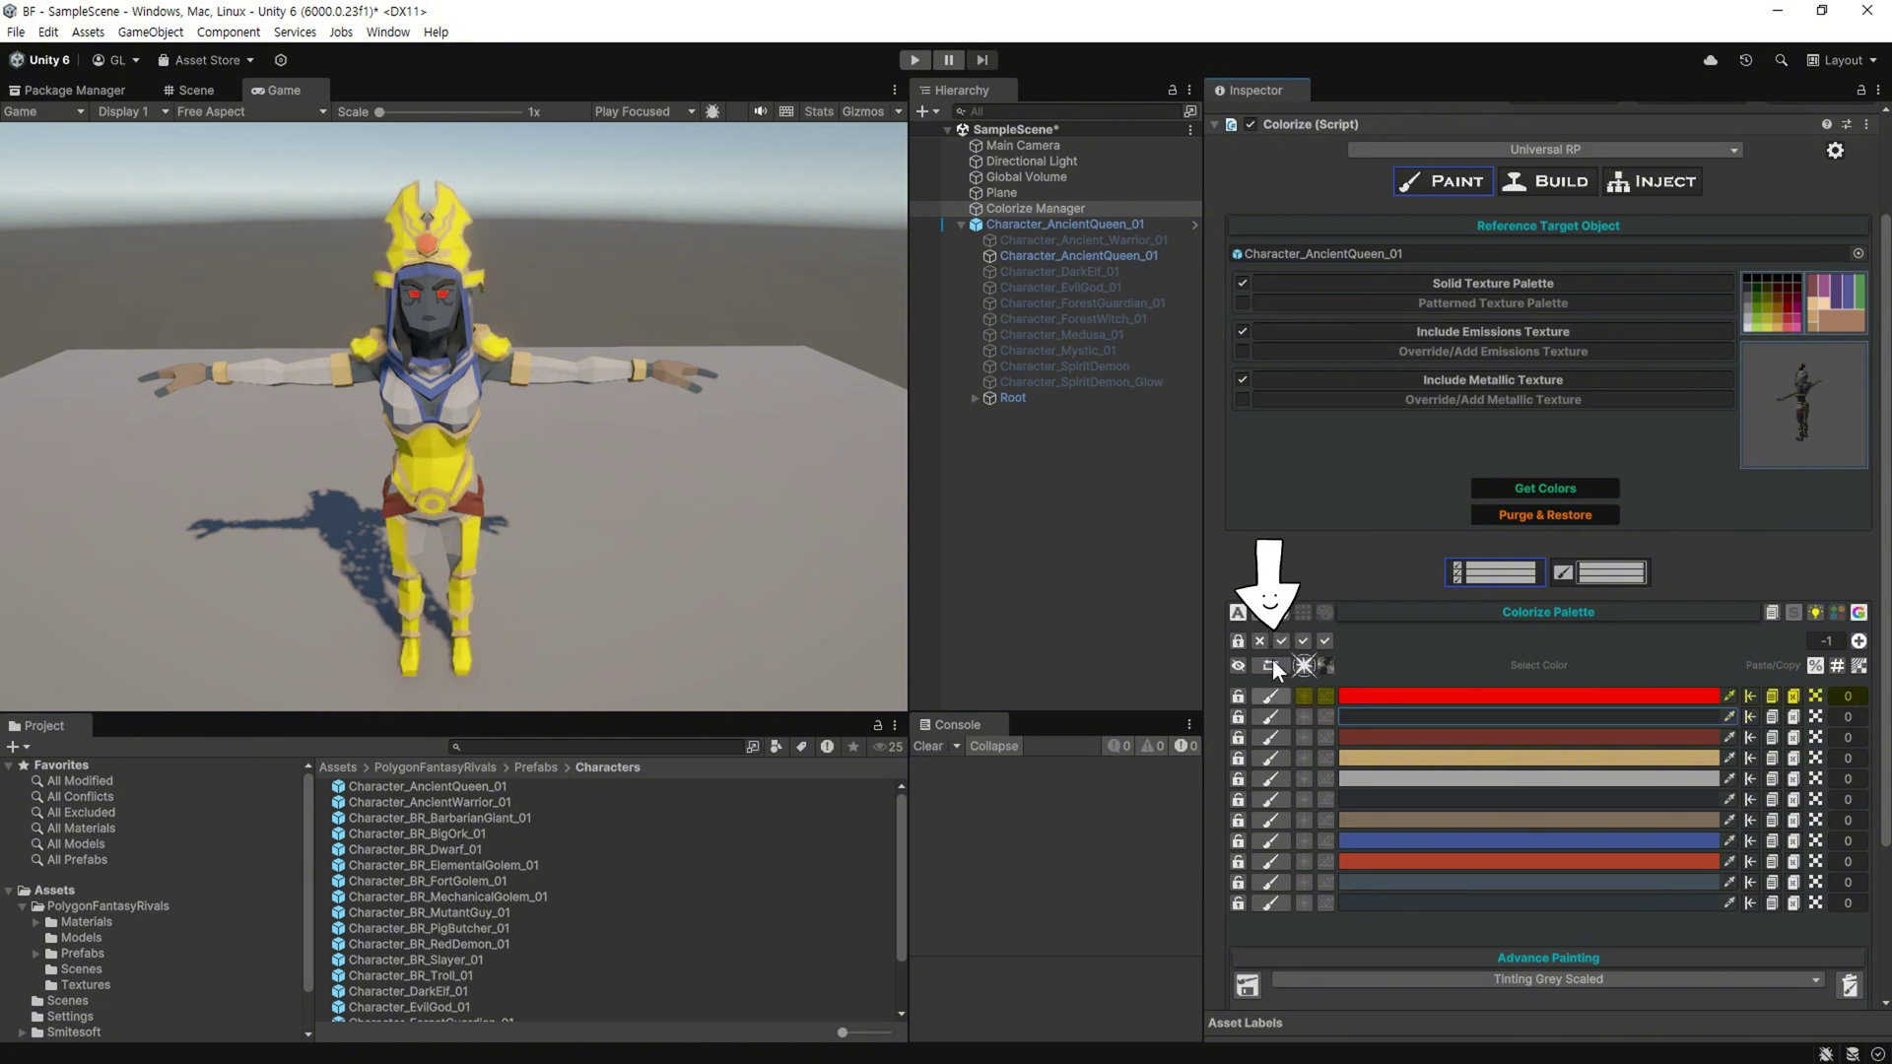
pyautogui.click(1273, 665)
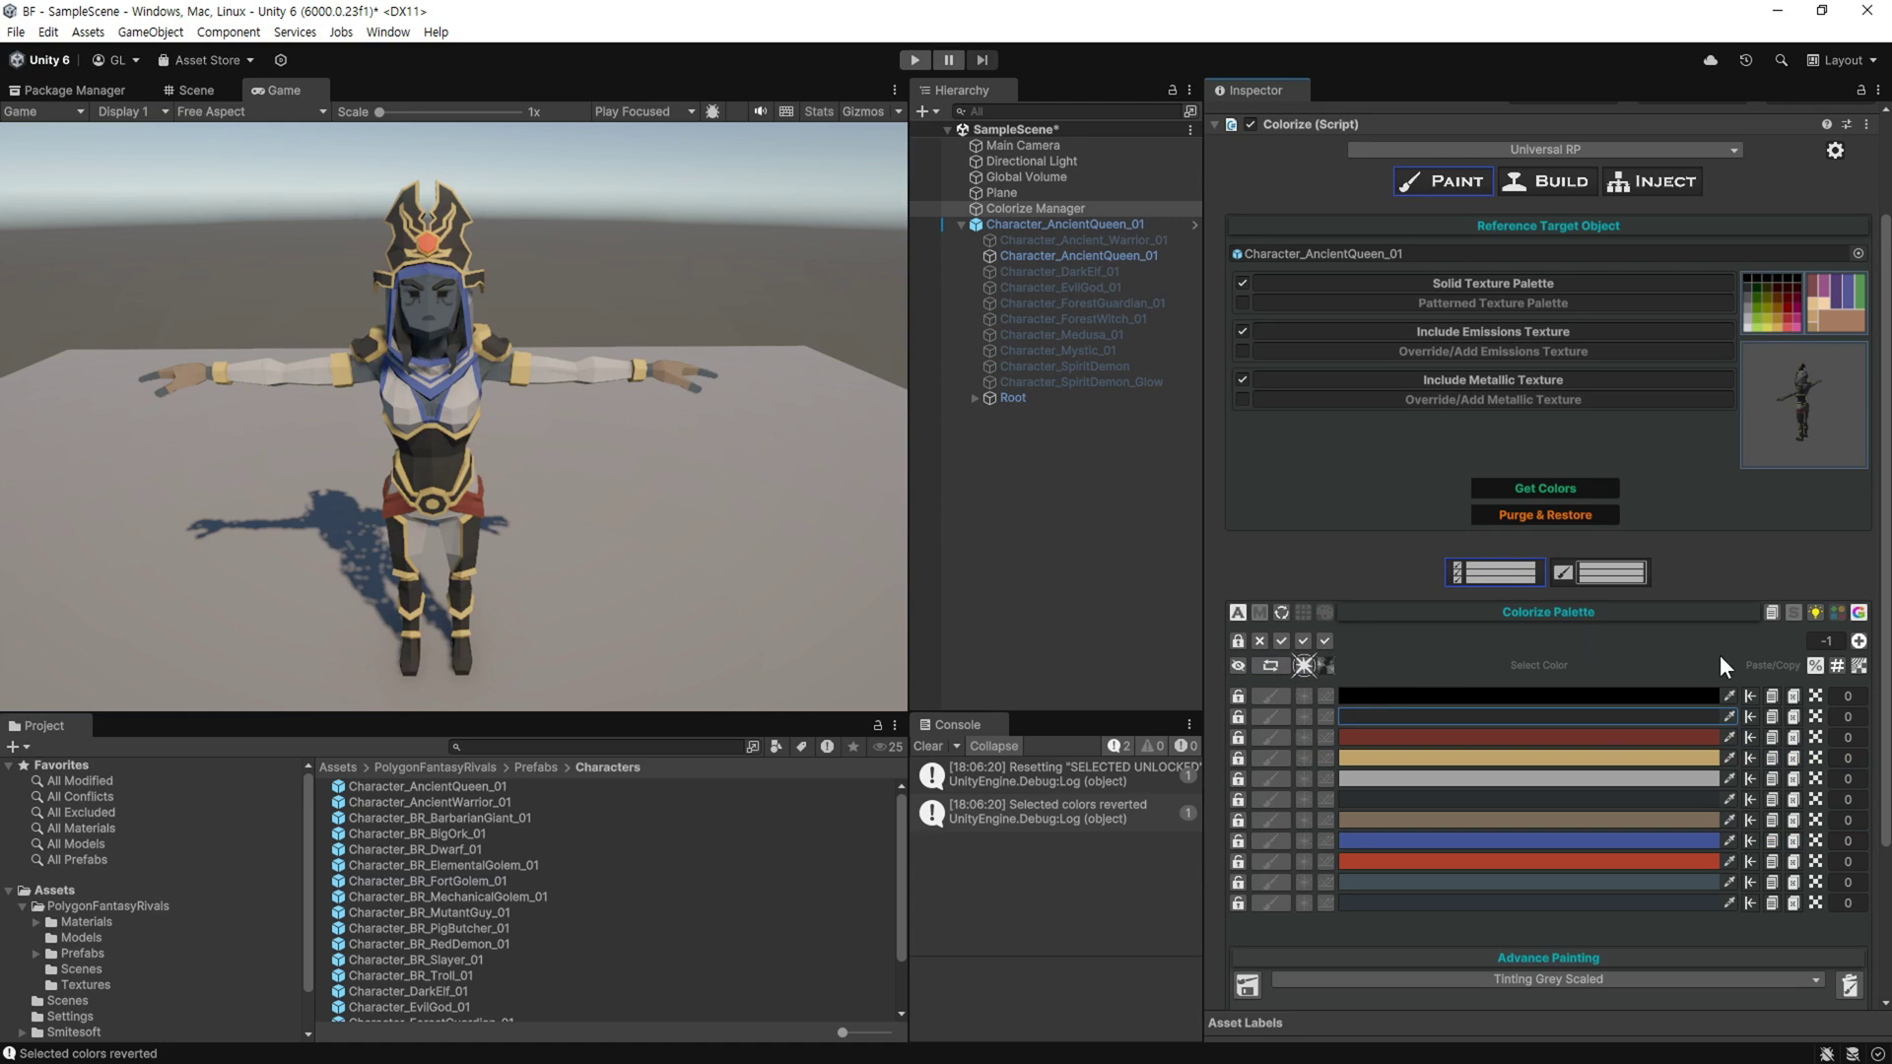
# Enable hover highlighting and hold Shift over the tan row to light its parts yellow
pyautogui.press('shift')
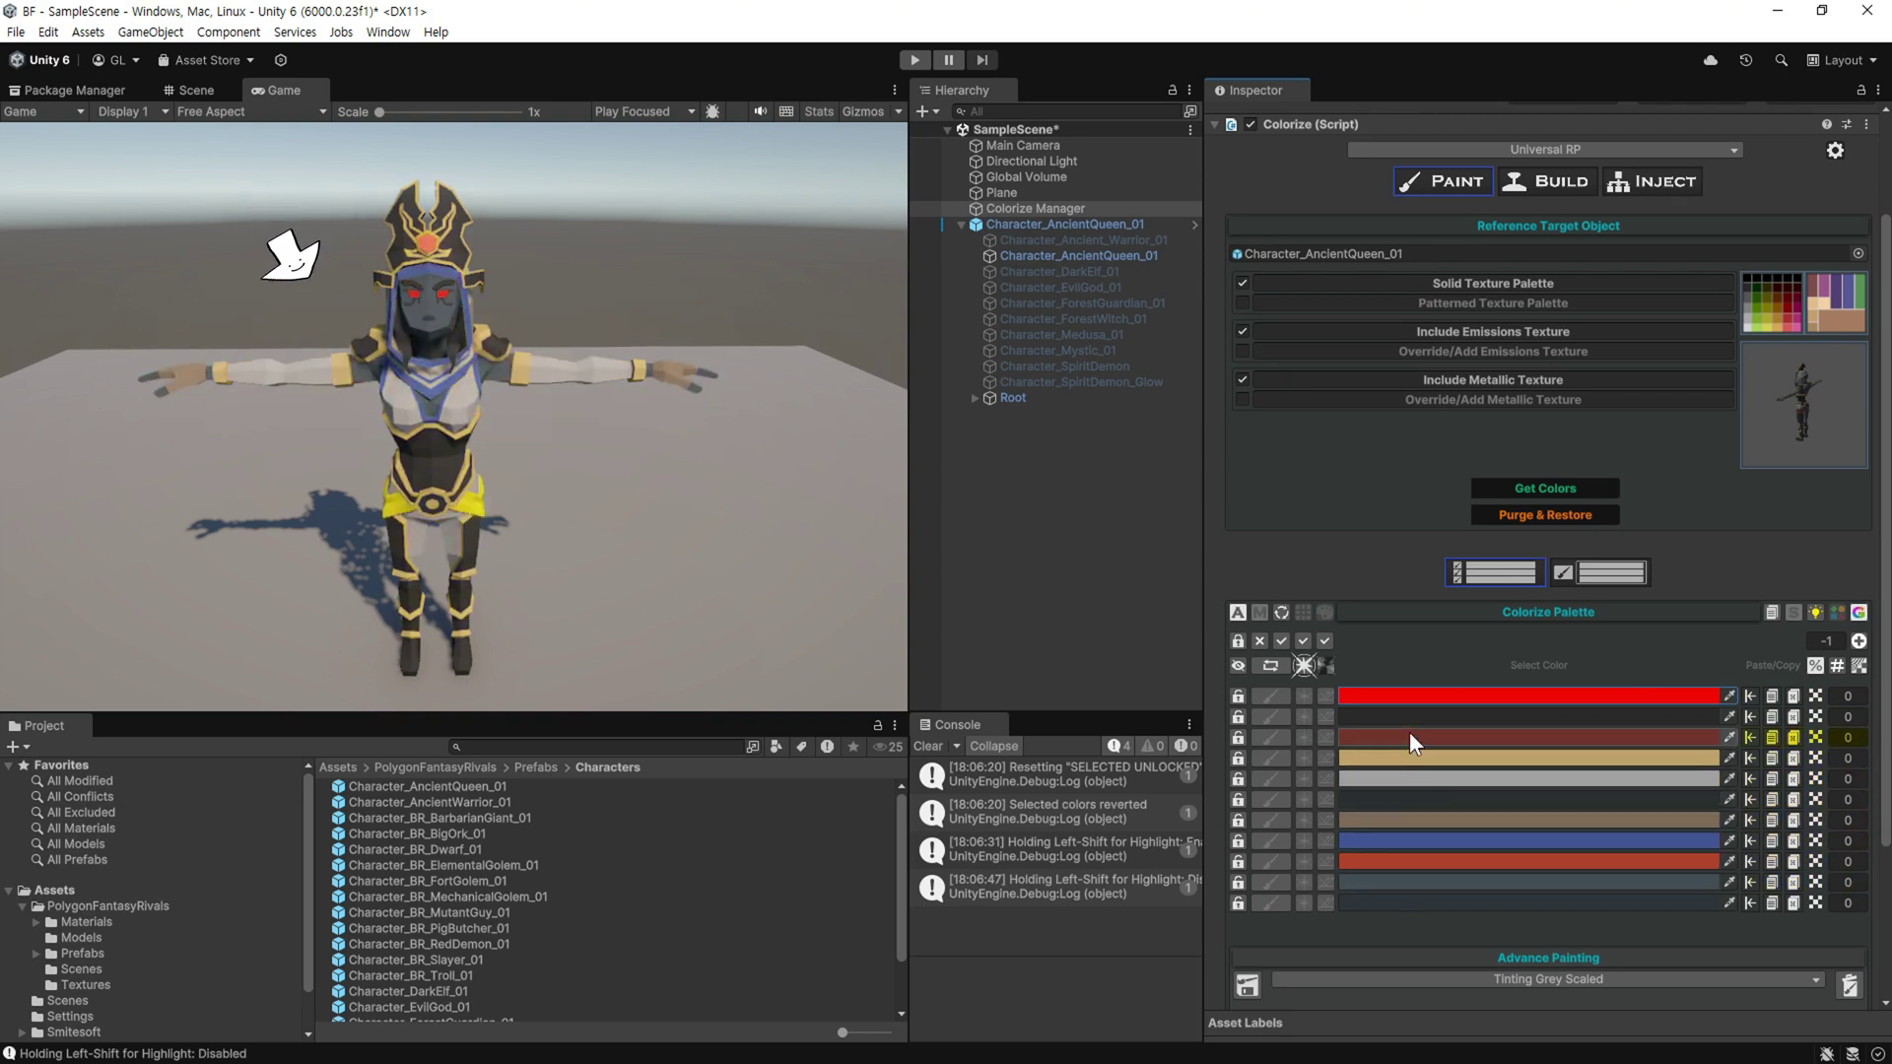
pyautogui.click(1793, 613)
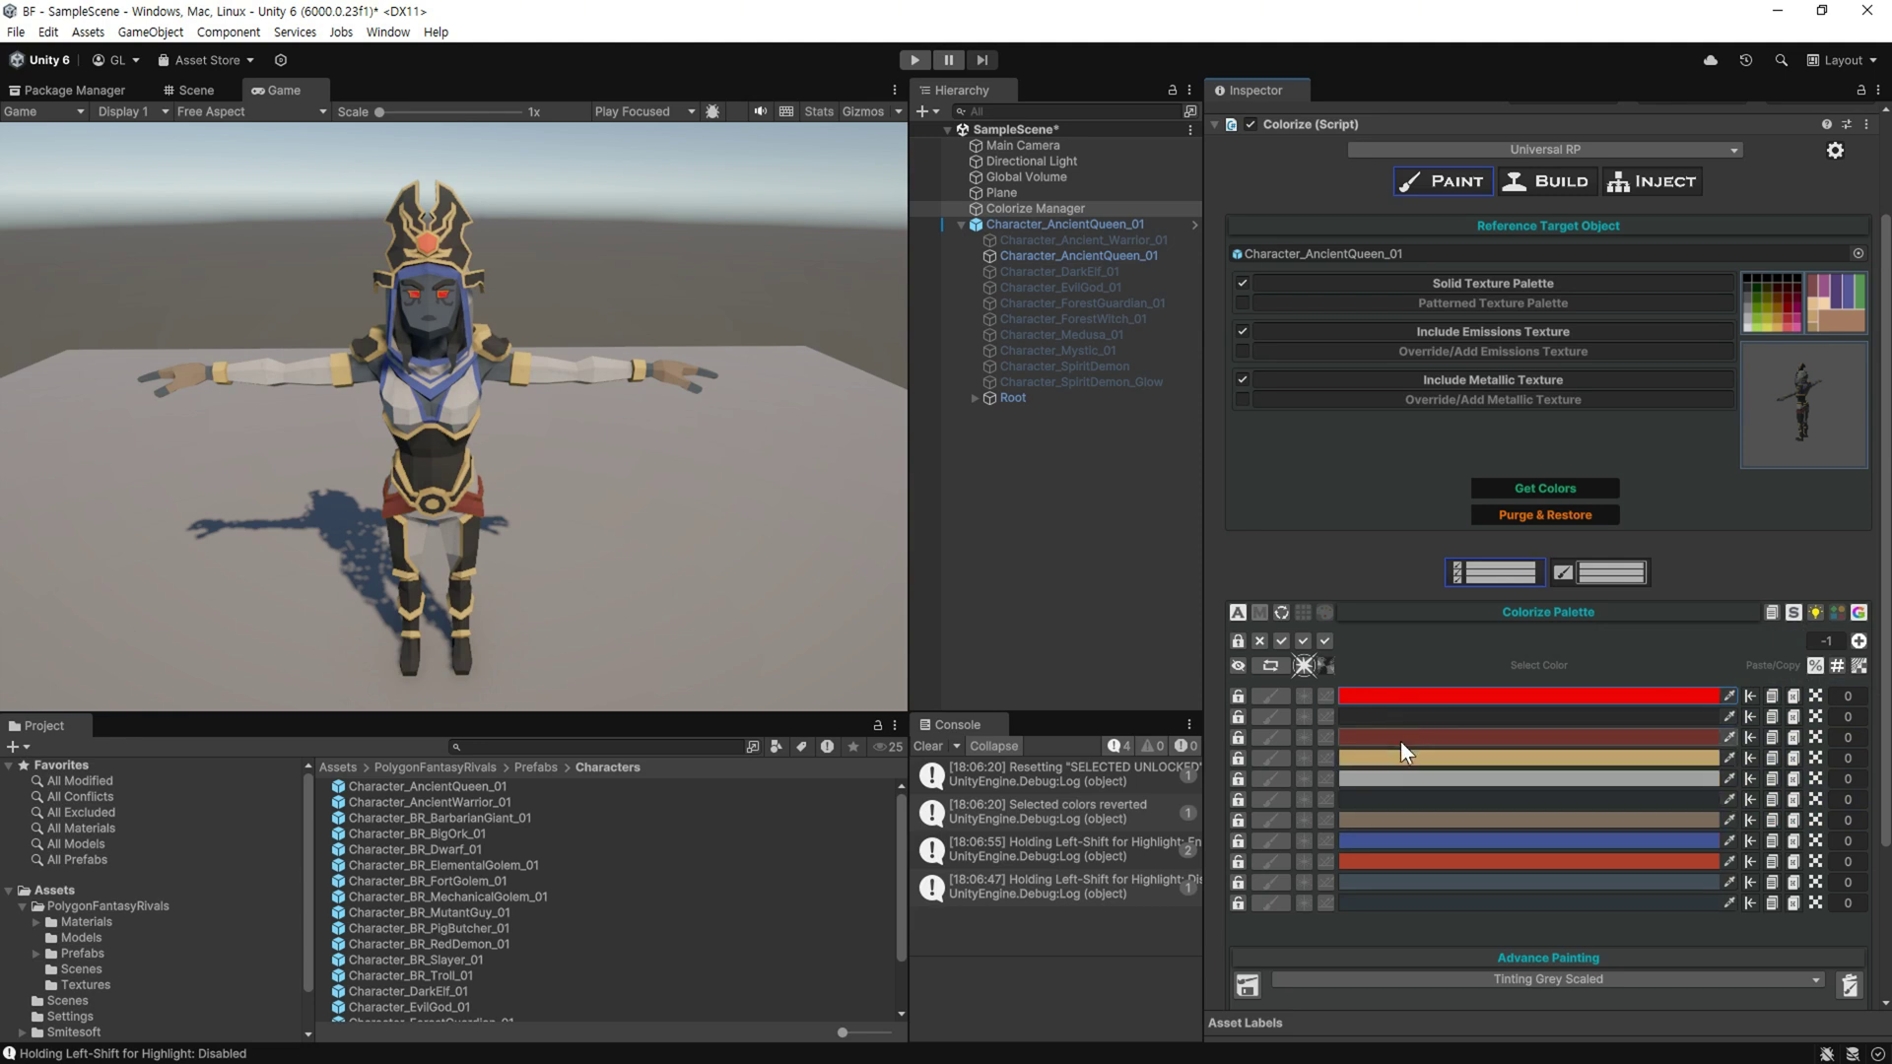
pyautogui.press('shift')
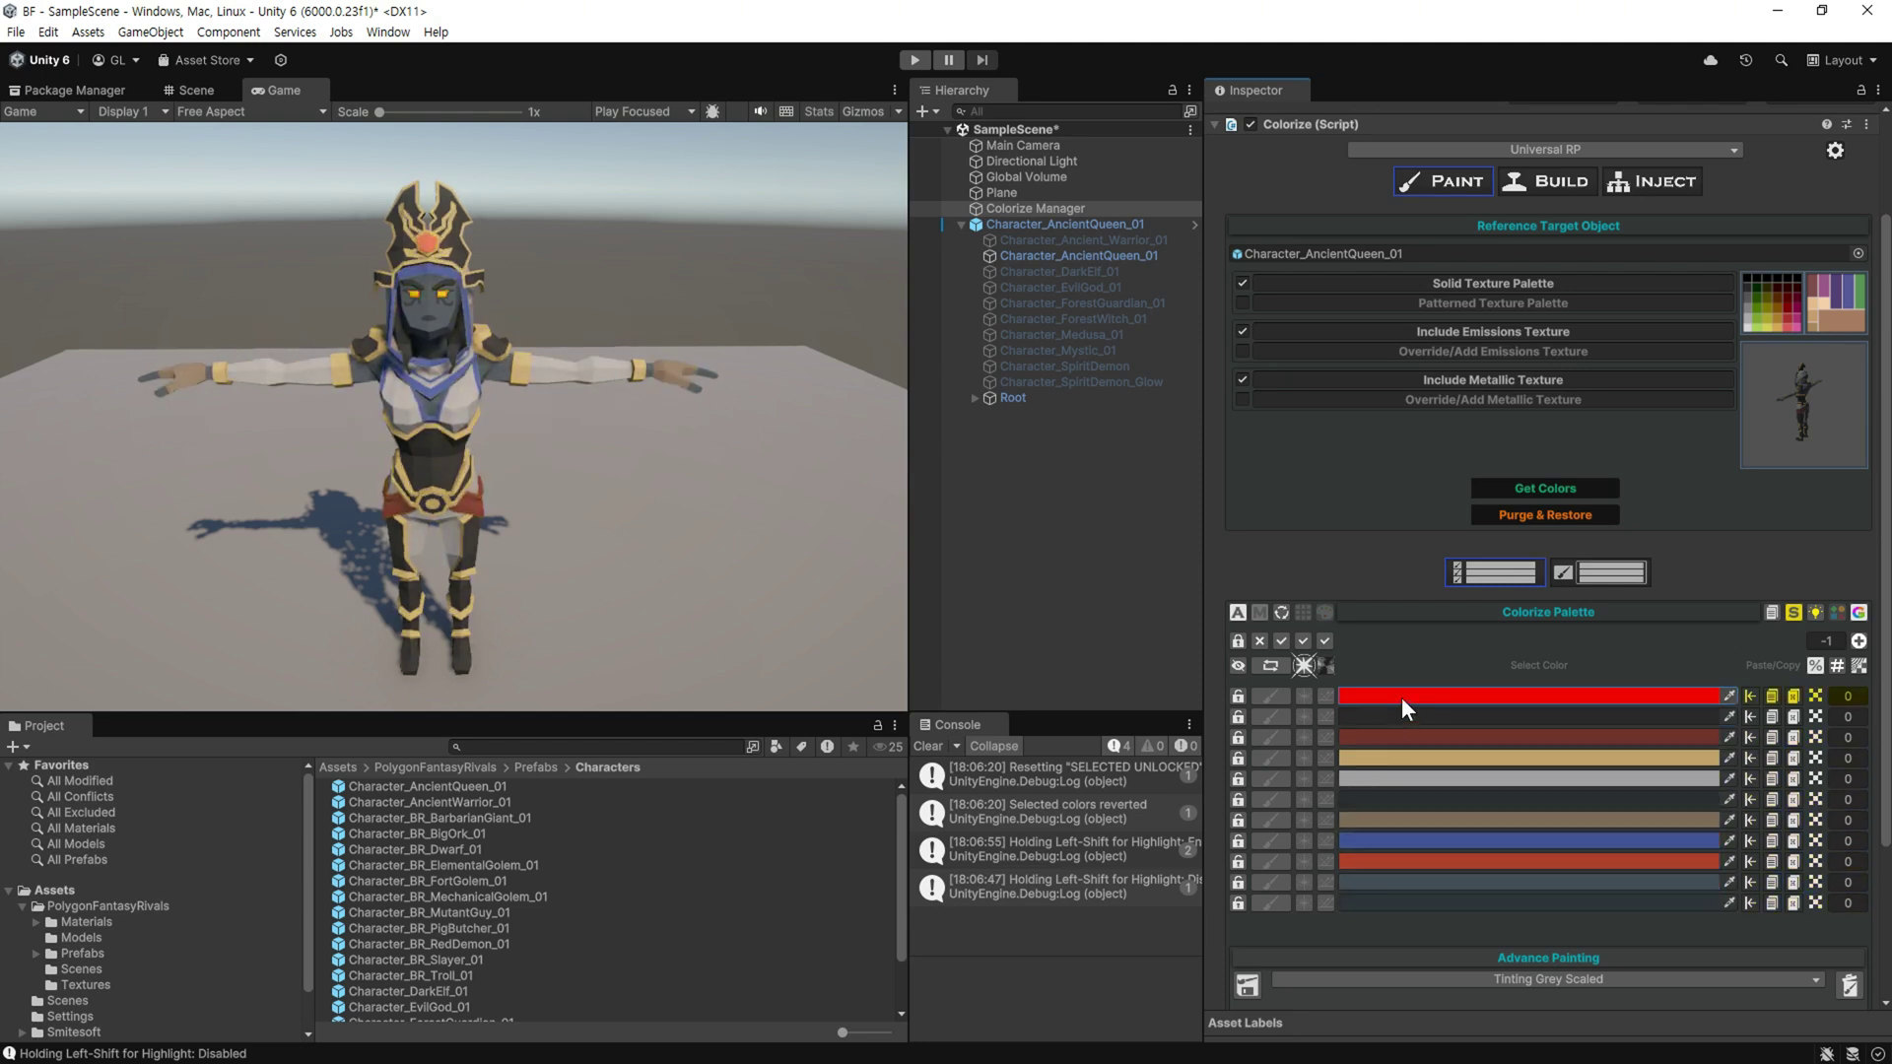
# Preview red-coloured parts with a red highlight, then restore the yellow highlight
pyautogui.click(1817, 612)
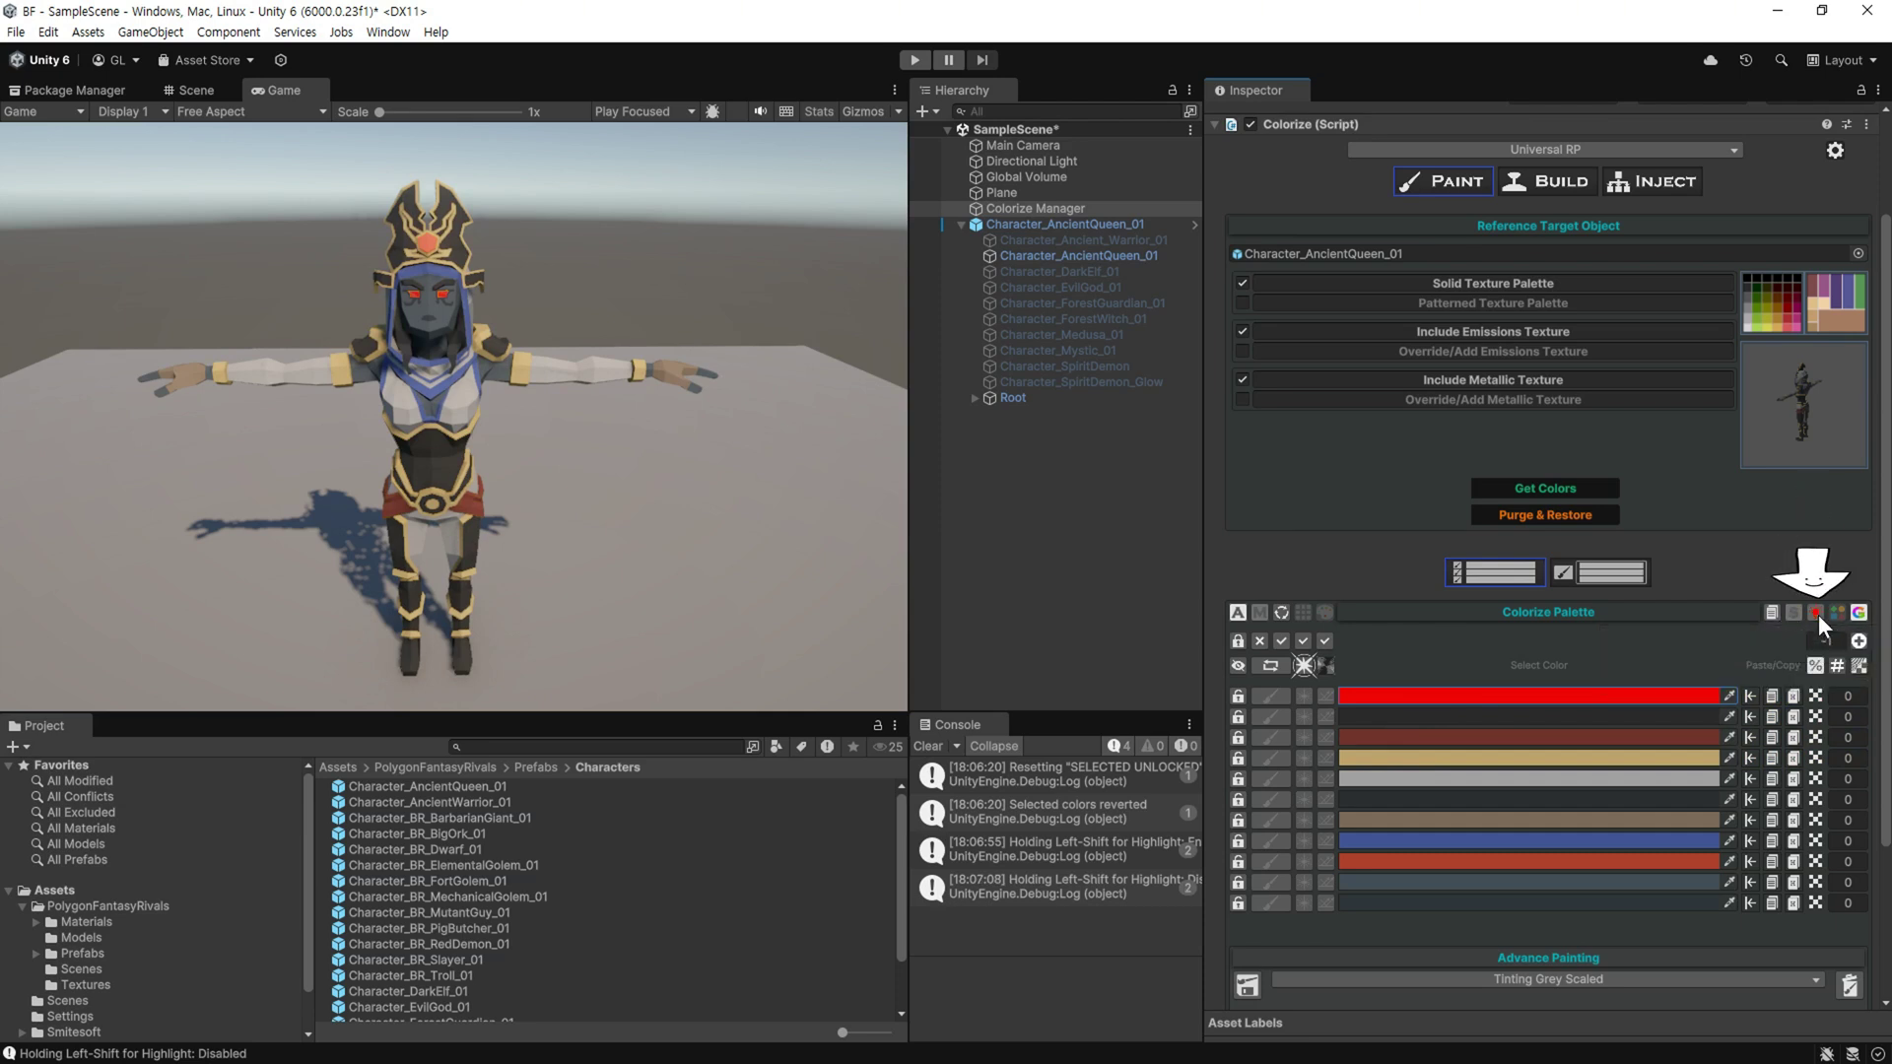
pyautogui.click(1429, 698)
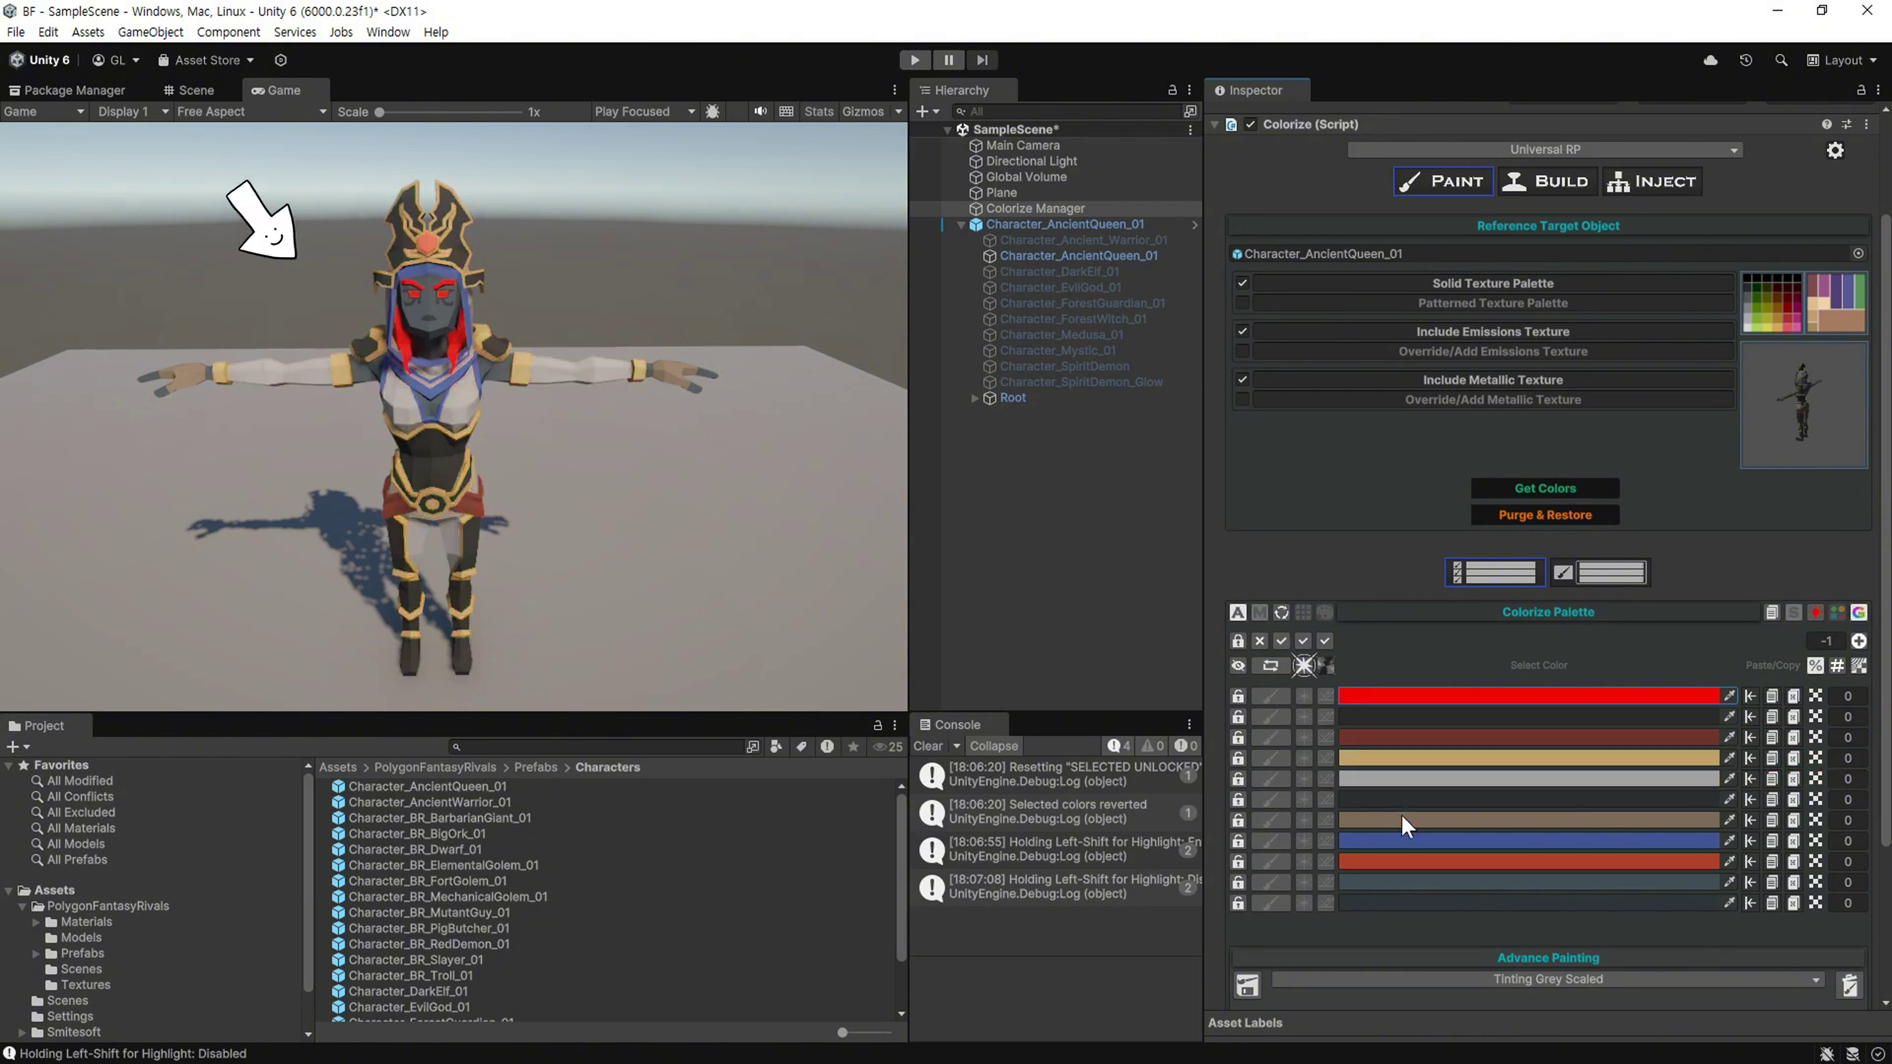
pyautogui.click(1468, 698)
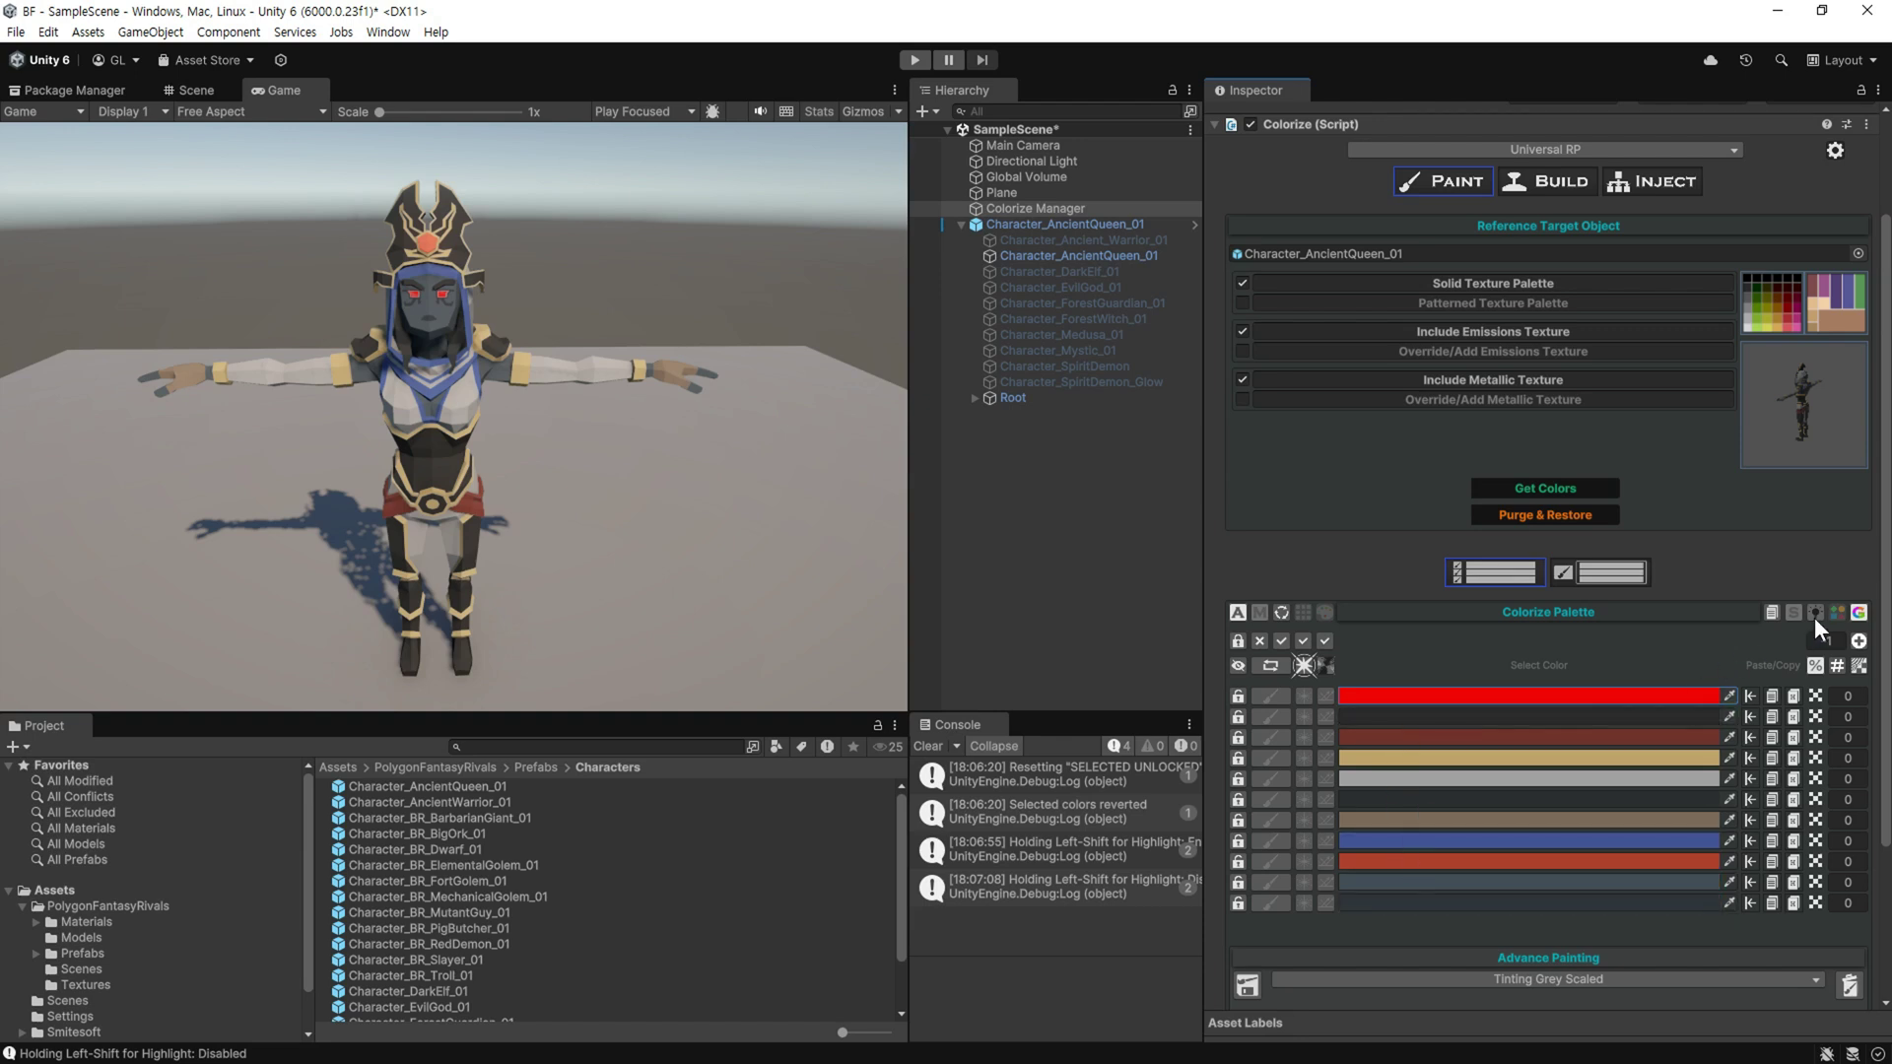
pyautogui.click(1816, 614)
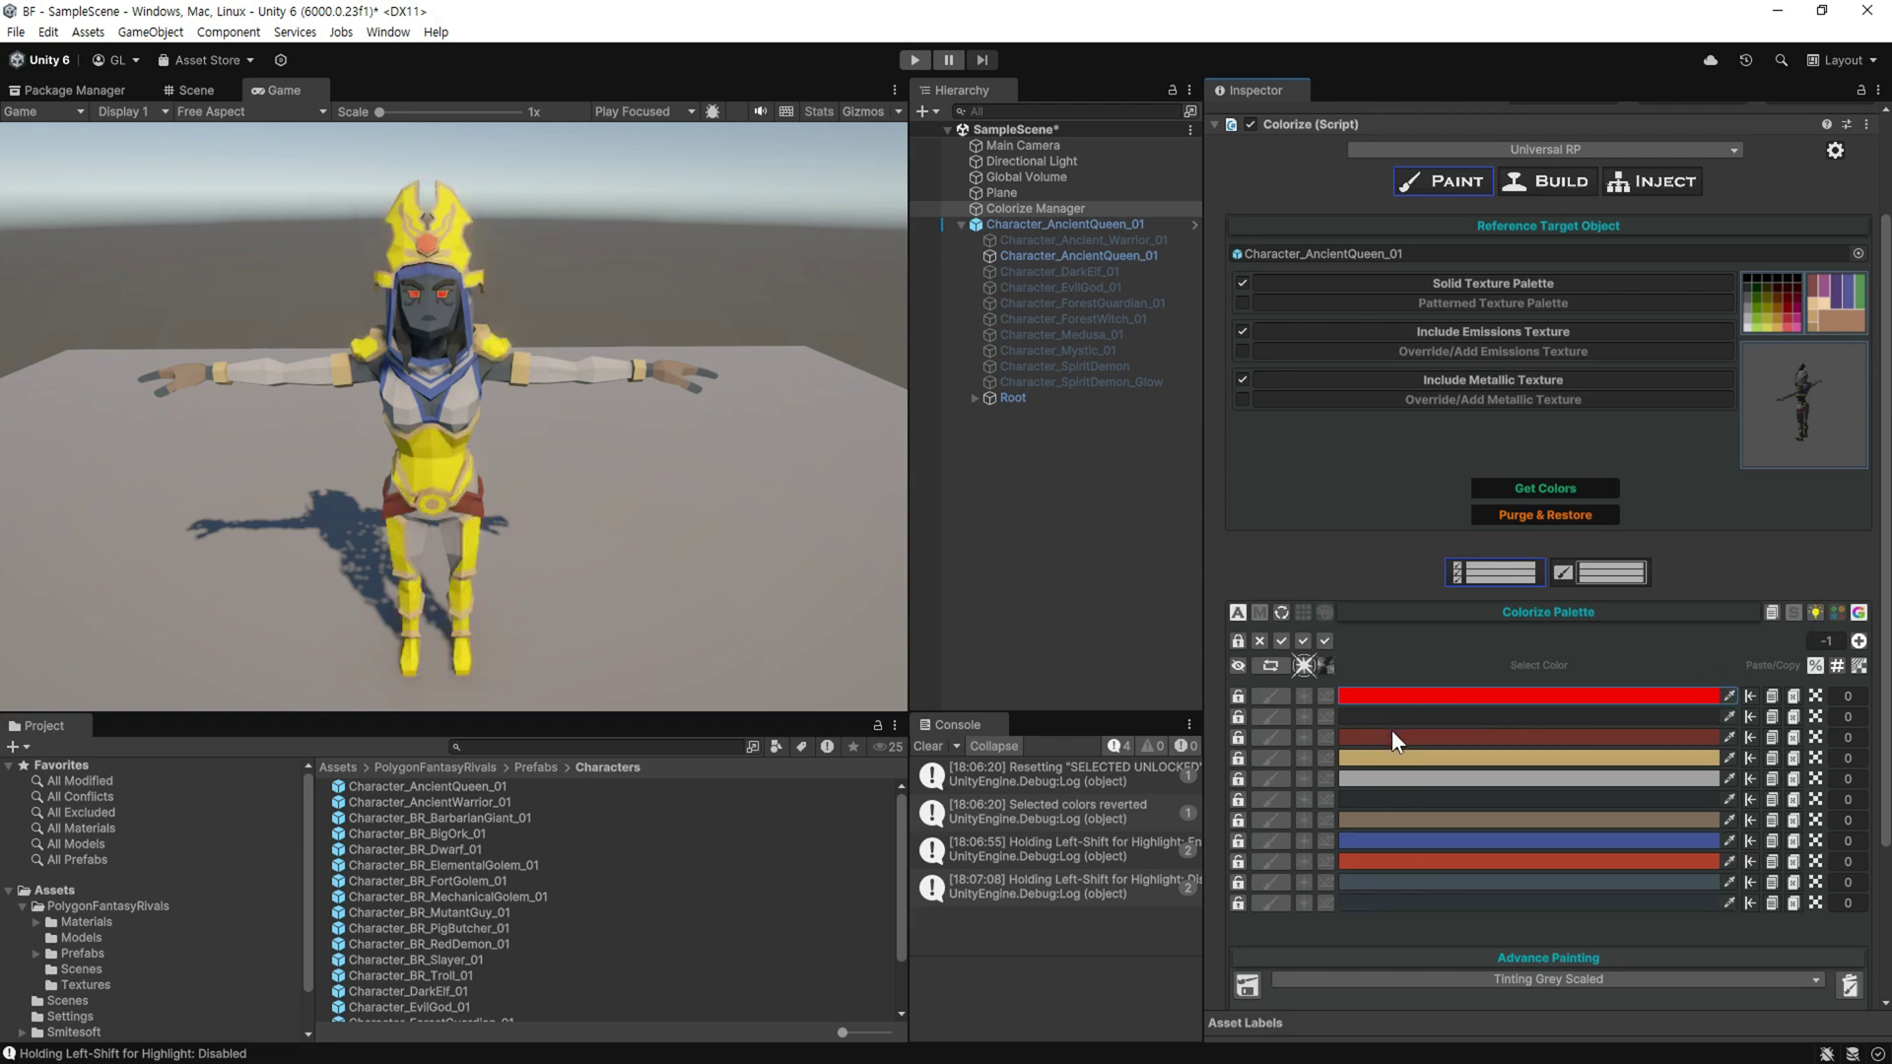
# Group the palette by colour into numbered groups 0 through 10 and review them
pyautogui.click(1859, 614)
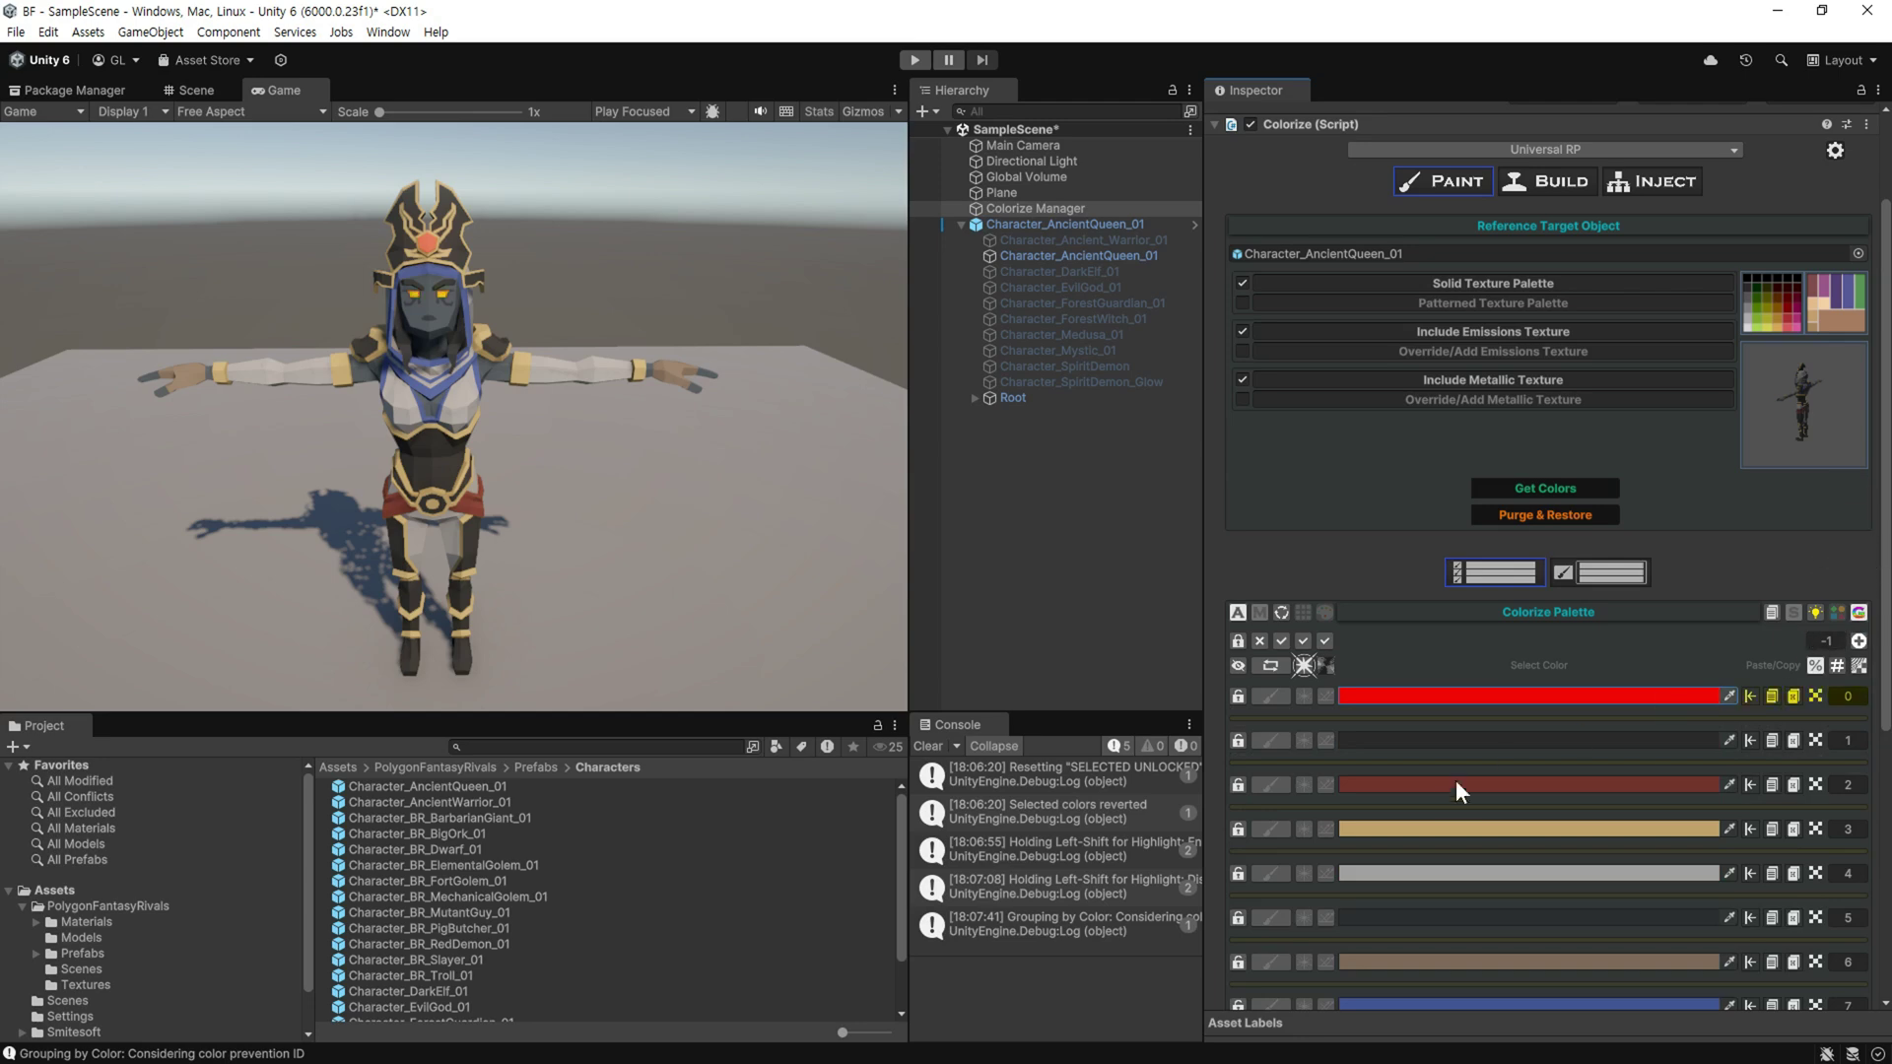
pyautogui.scroll(-3, 1429, 768)
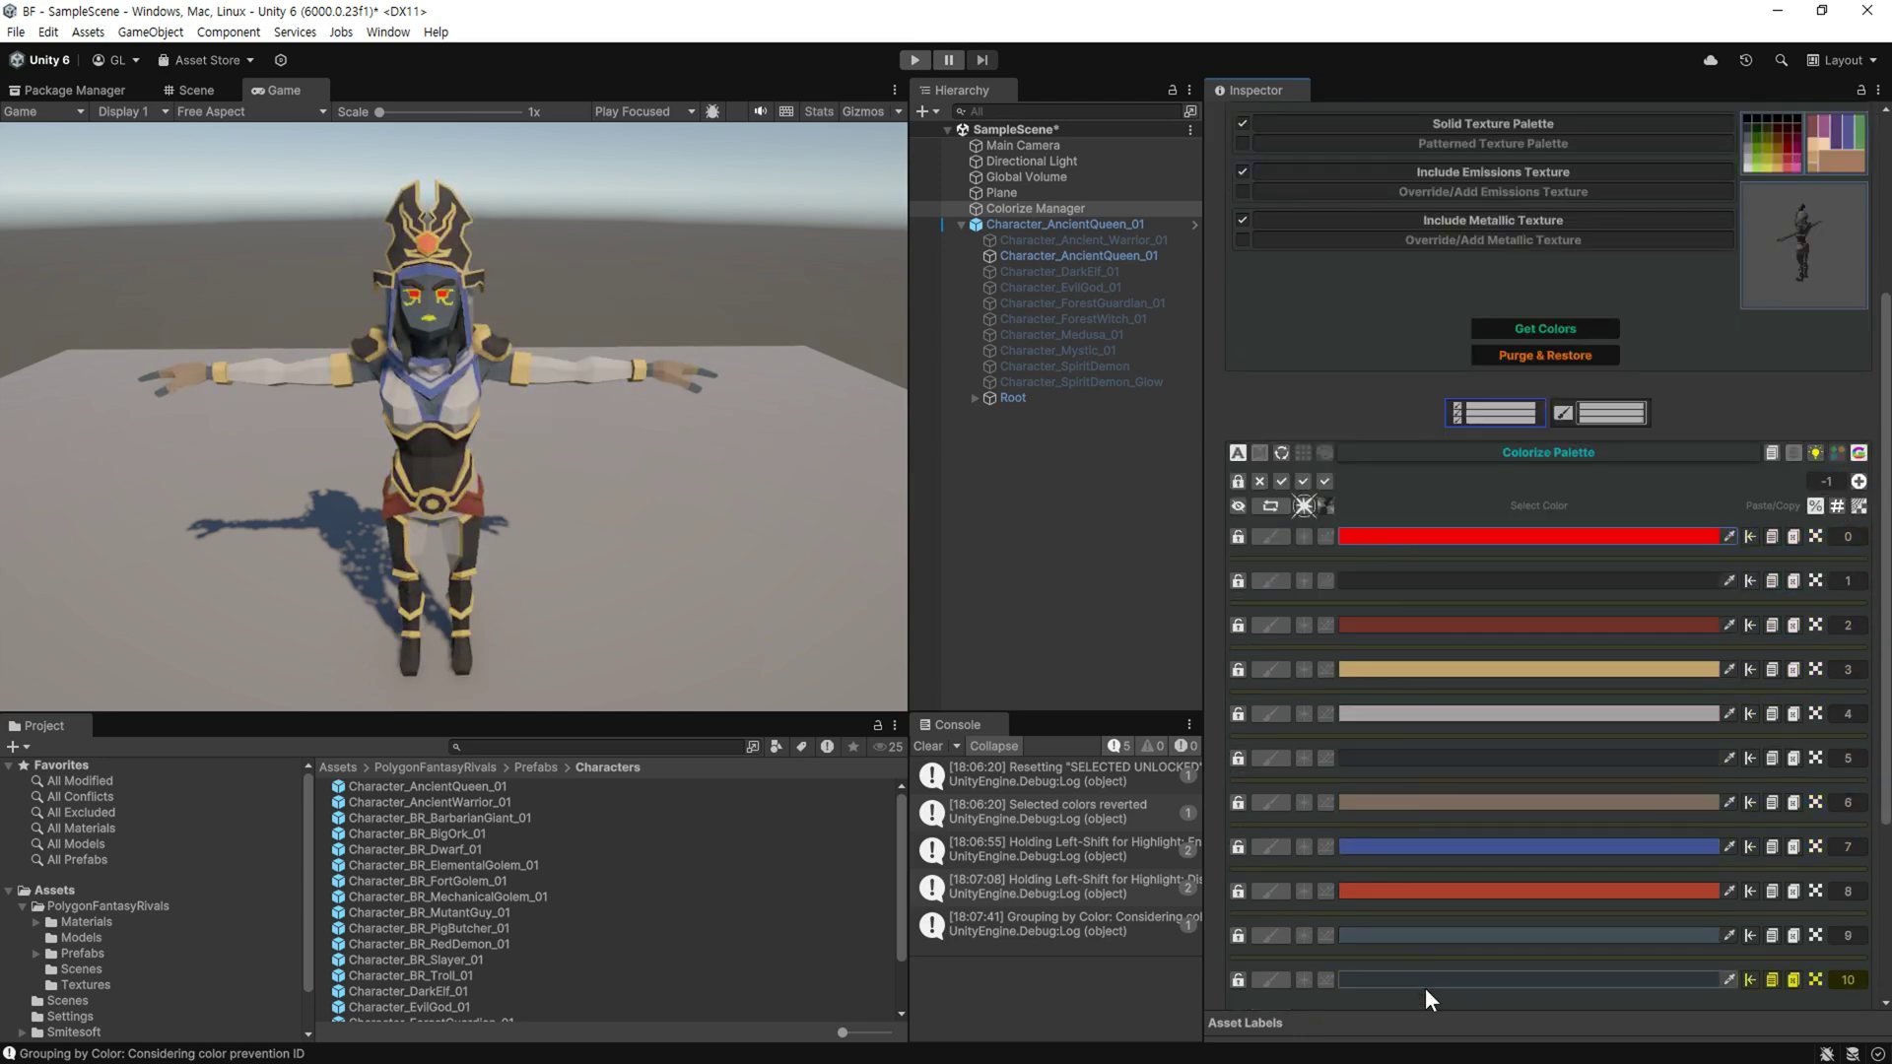
pyautogui.scroll(-4, 1427, 965)
pyautogui.scroll(2, 1431, 759)
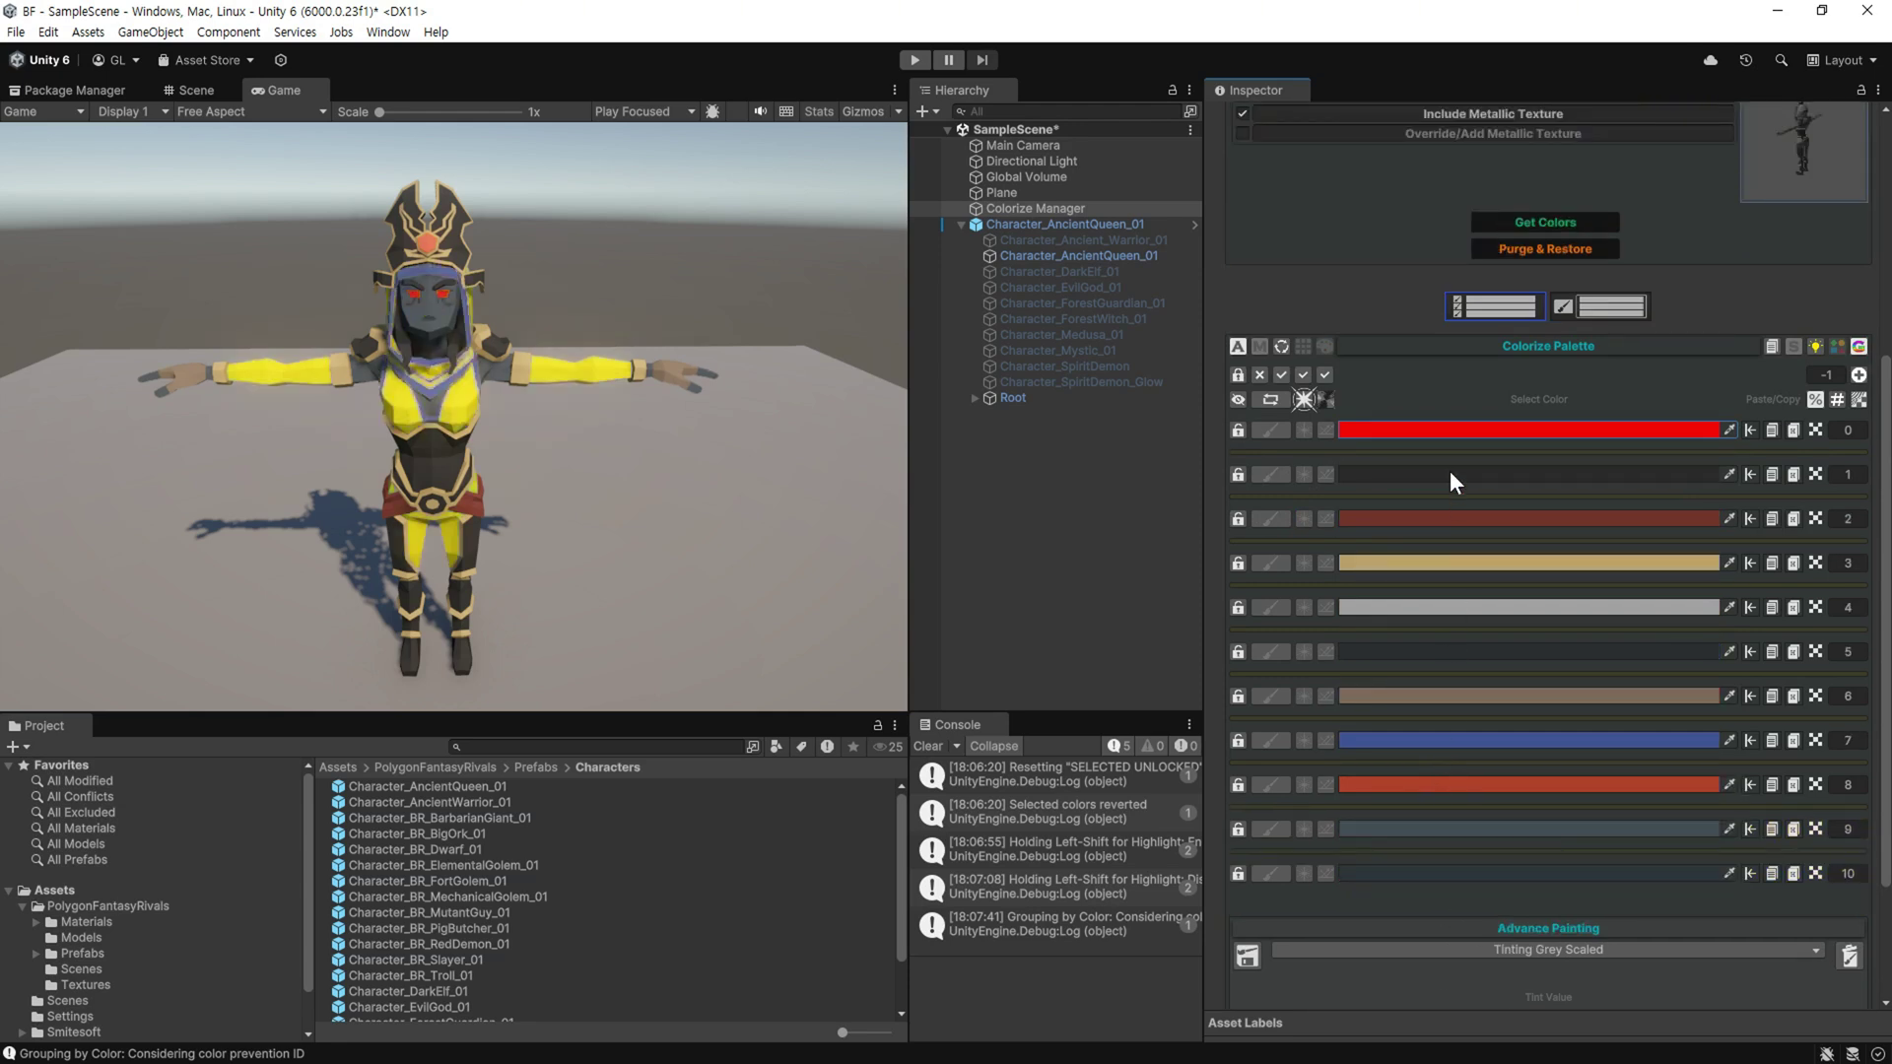
# Isolate palette group 0 and step through each group up to group 10
pyautogui.click(1839, 403)
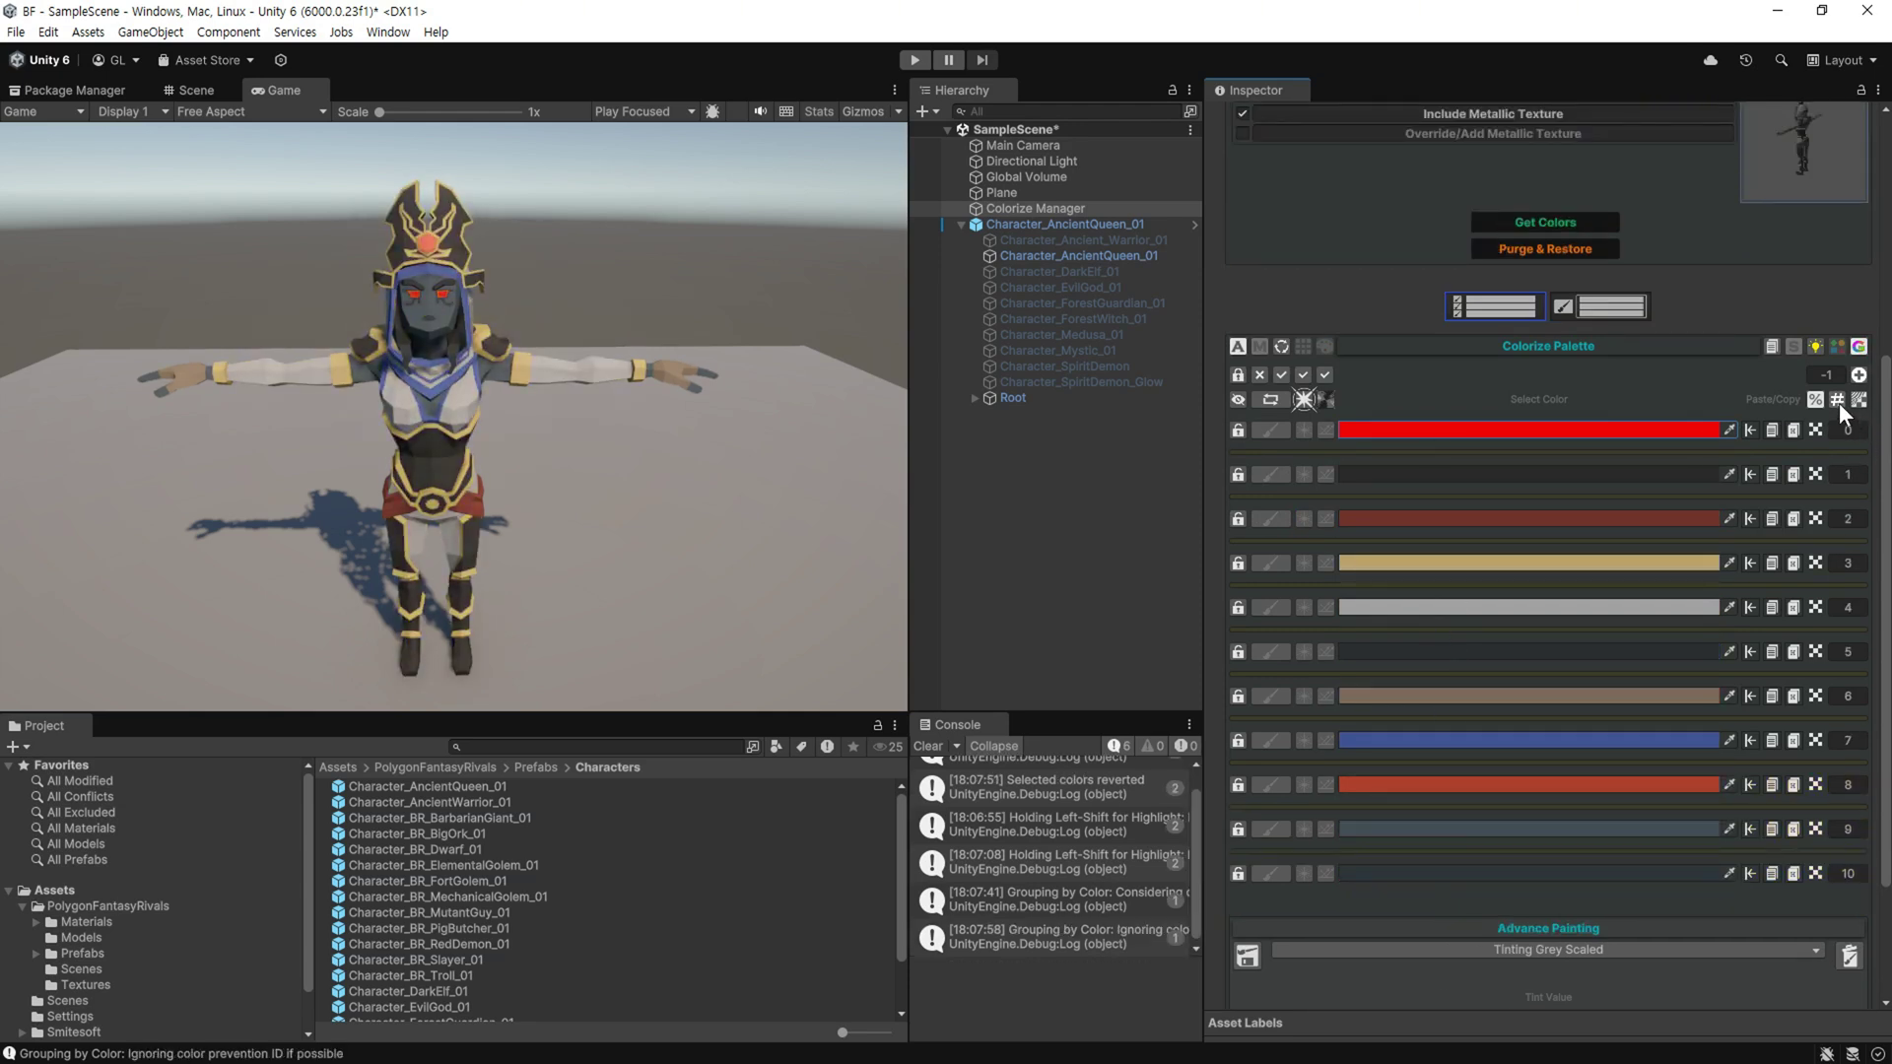
pyautogui.click(1839, 404)
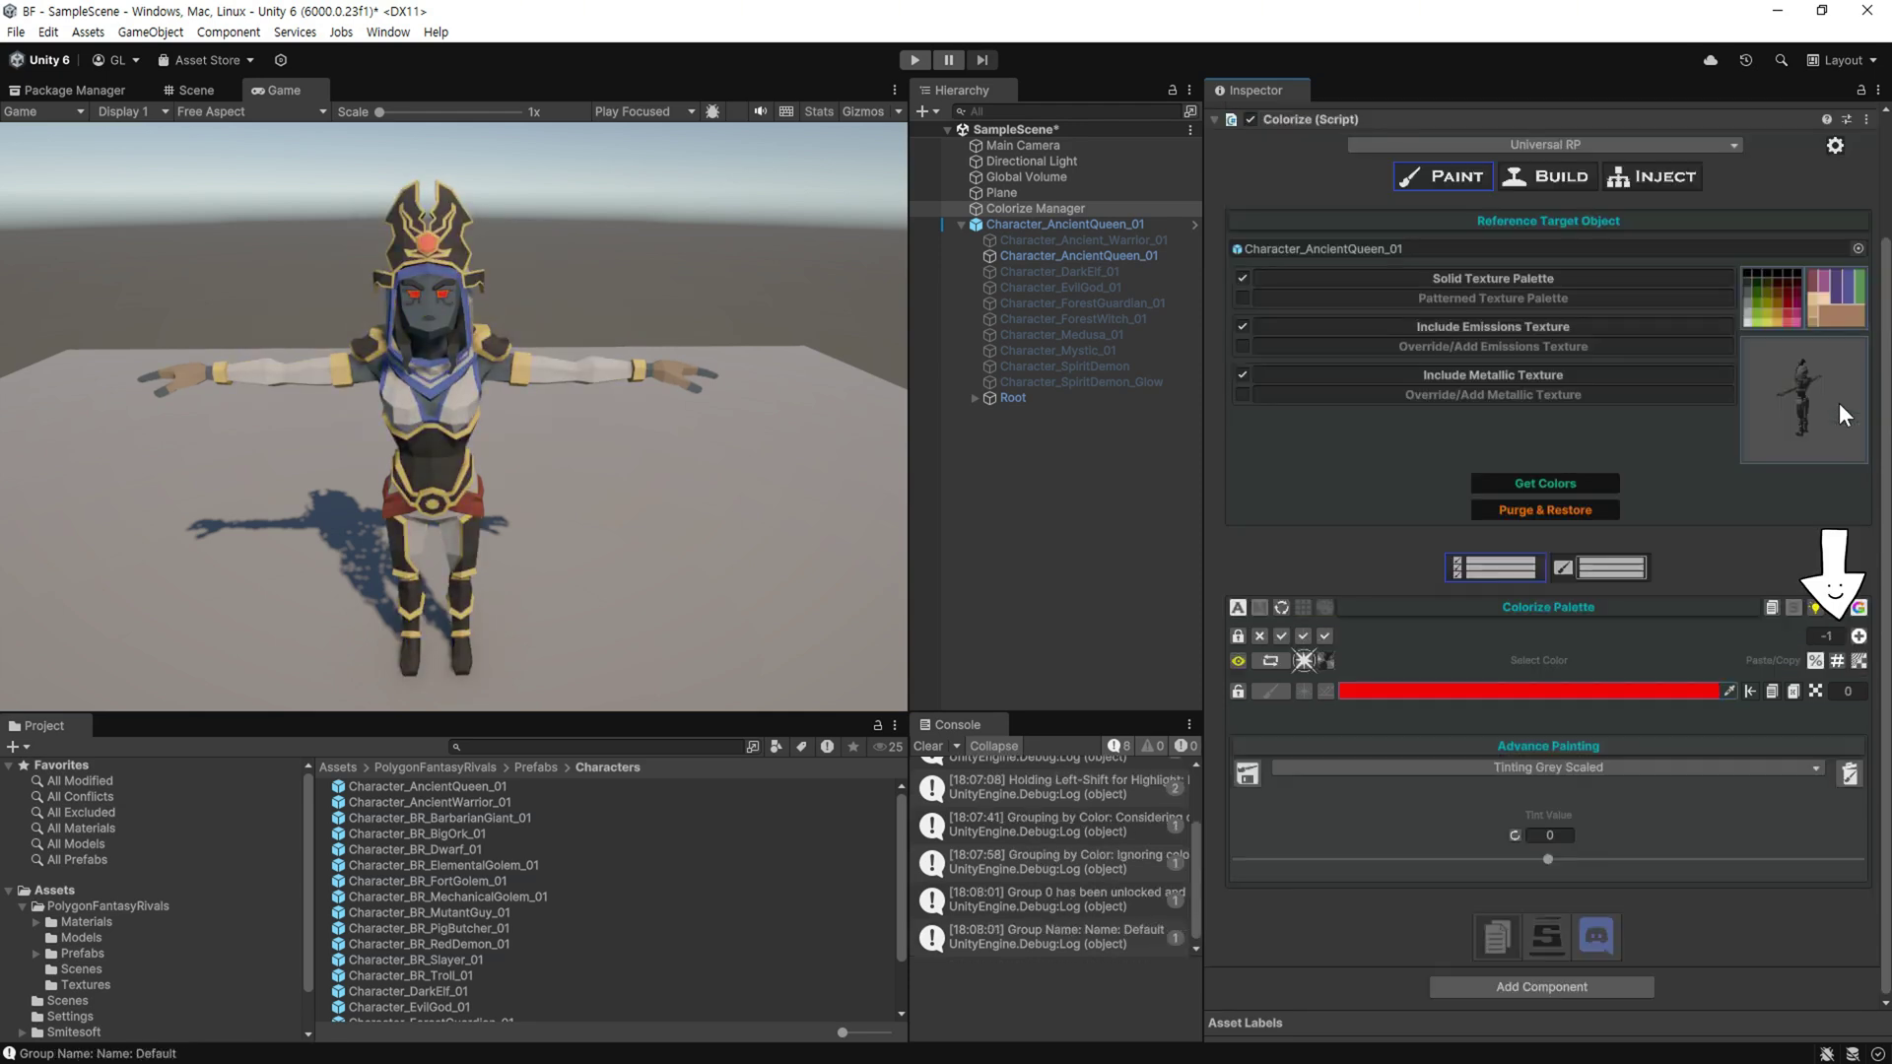
pyautogui.click(1837, 660)
pyautogui.click(1837, 659)
pyautogui.click(1839, 659)
pyautogui.click(1842, 659)
pyautogui.click(1842, 658)
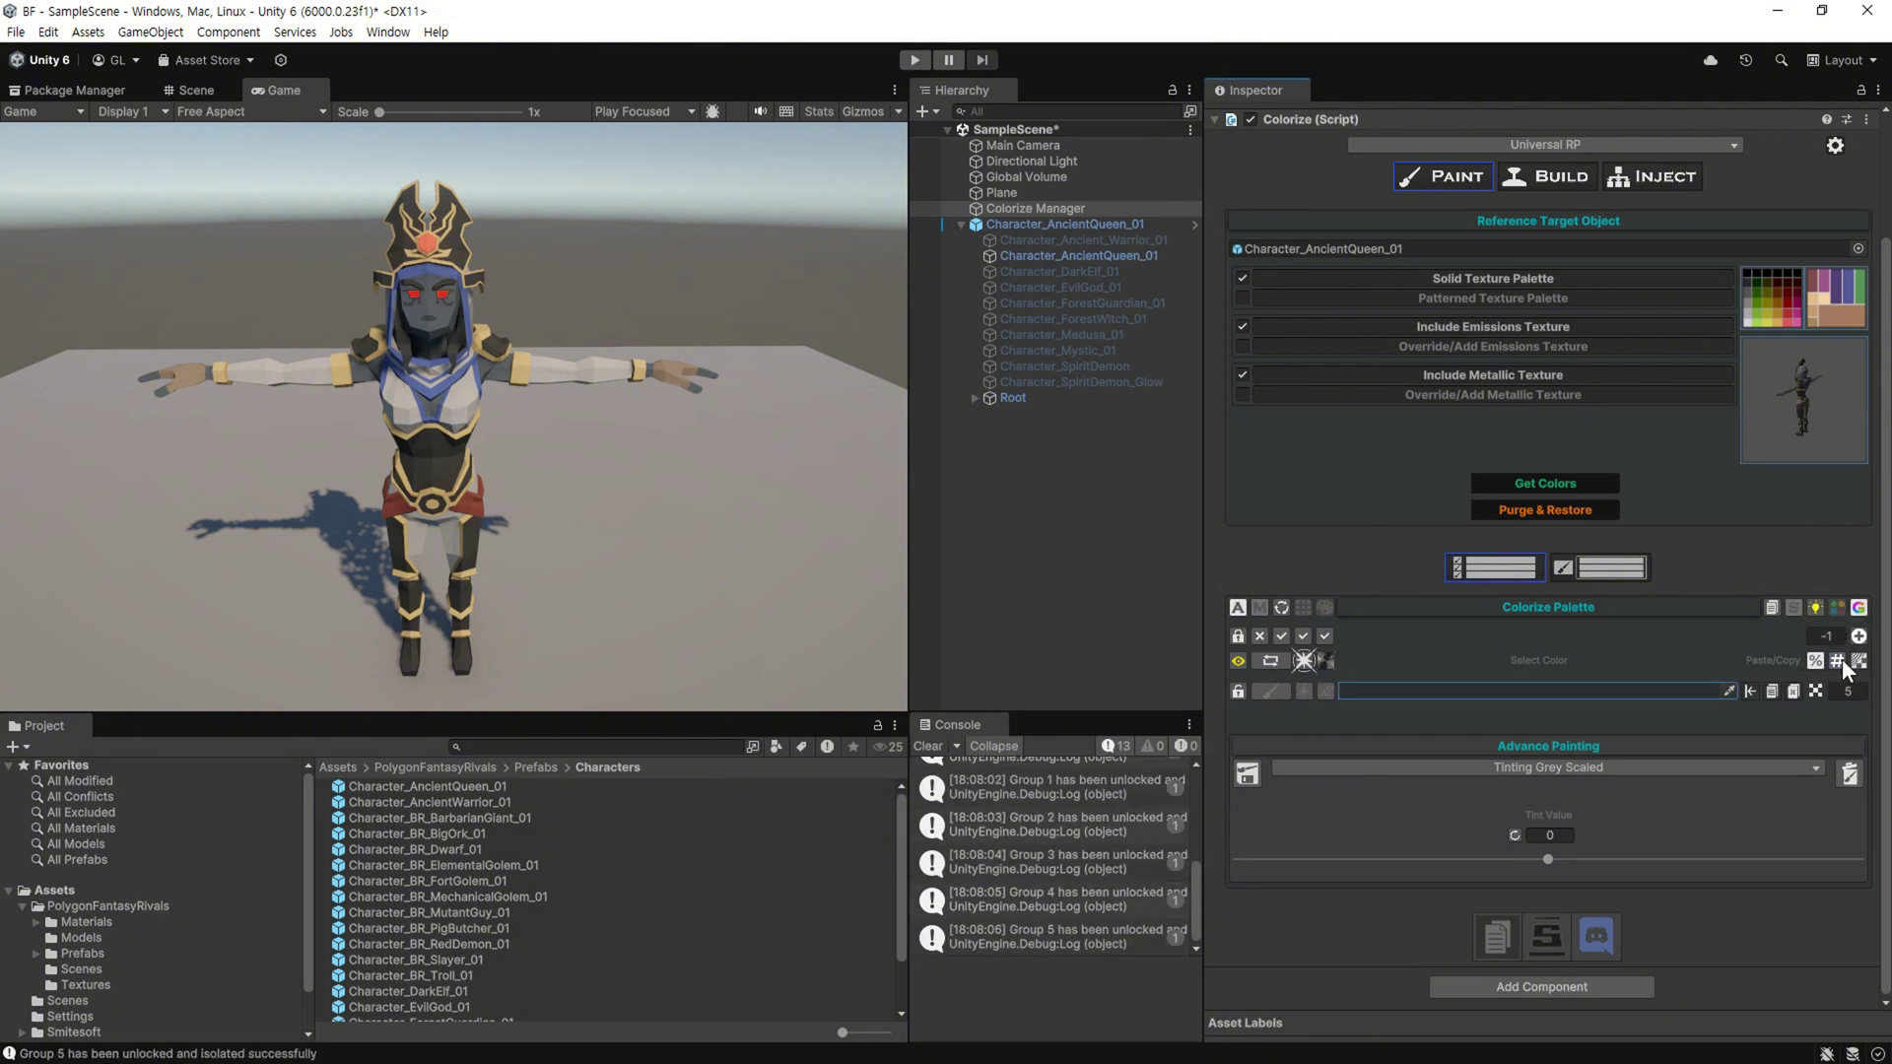
pyautogui.click(1842, 658)
pyautogui.click(1841, 658)
pyautogui.click(1842, 658)
pyautogui.click(1841, 658)
pyautogui.click(1842, 658)
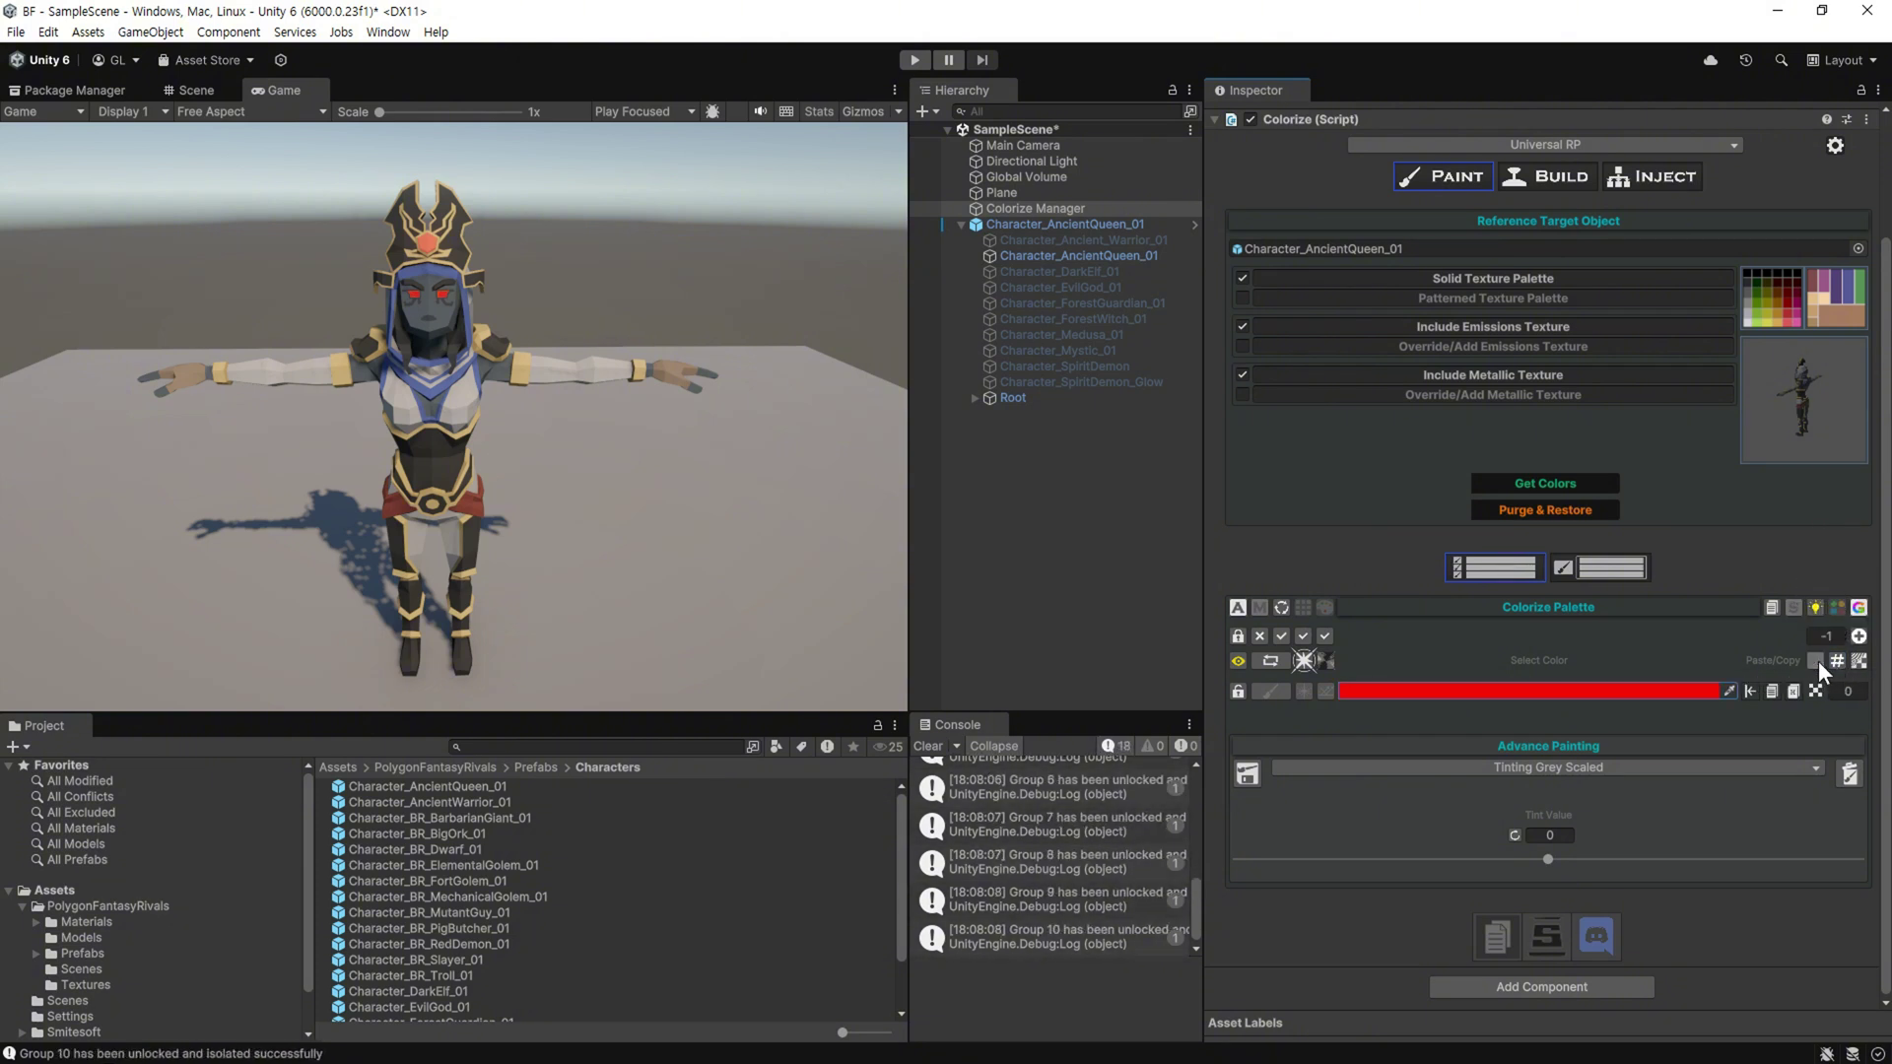
# Toggle group division, group by SOLID type, then merge all colours back into one group
pyautogui.click(1816, 660)
pyautogui.click(1816, 661)
pyautogui.click(1858, 660)
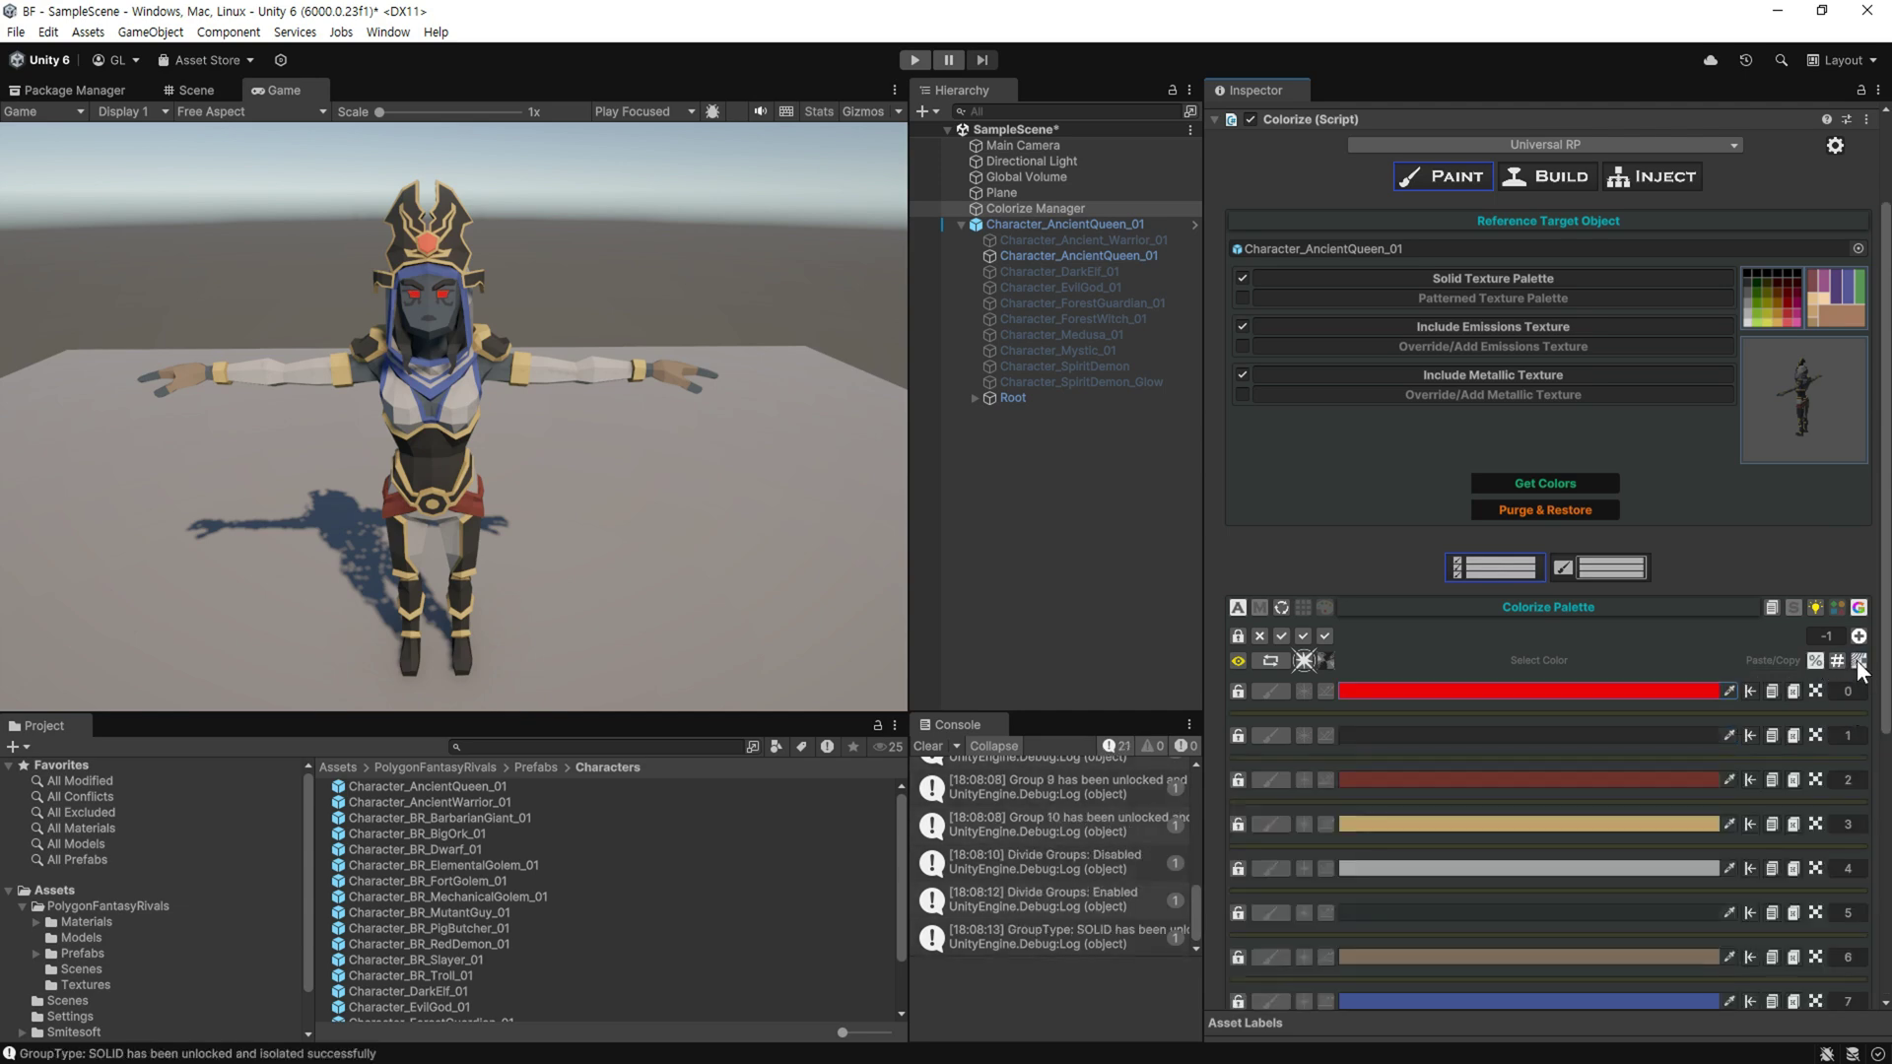
pyautogui.click(1857, 668)
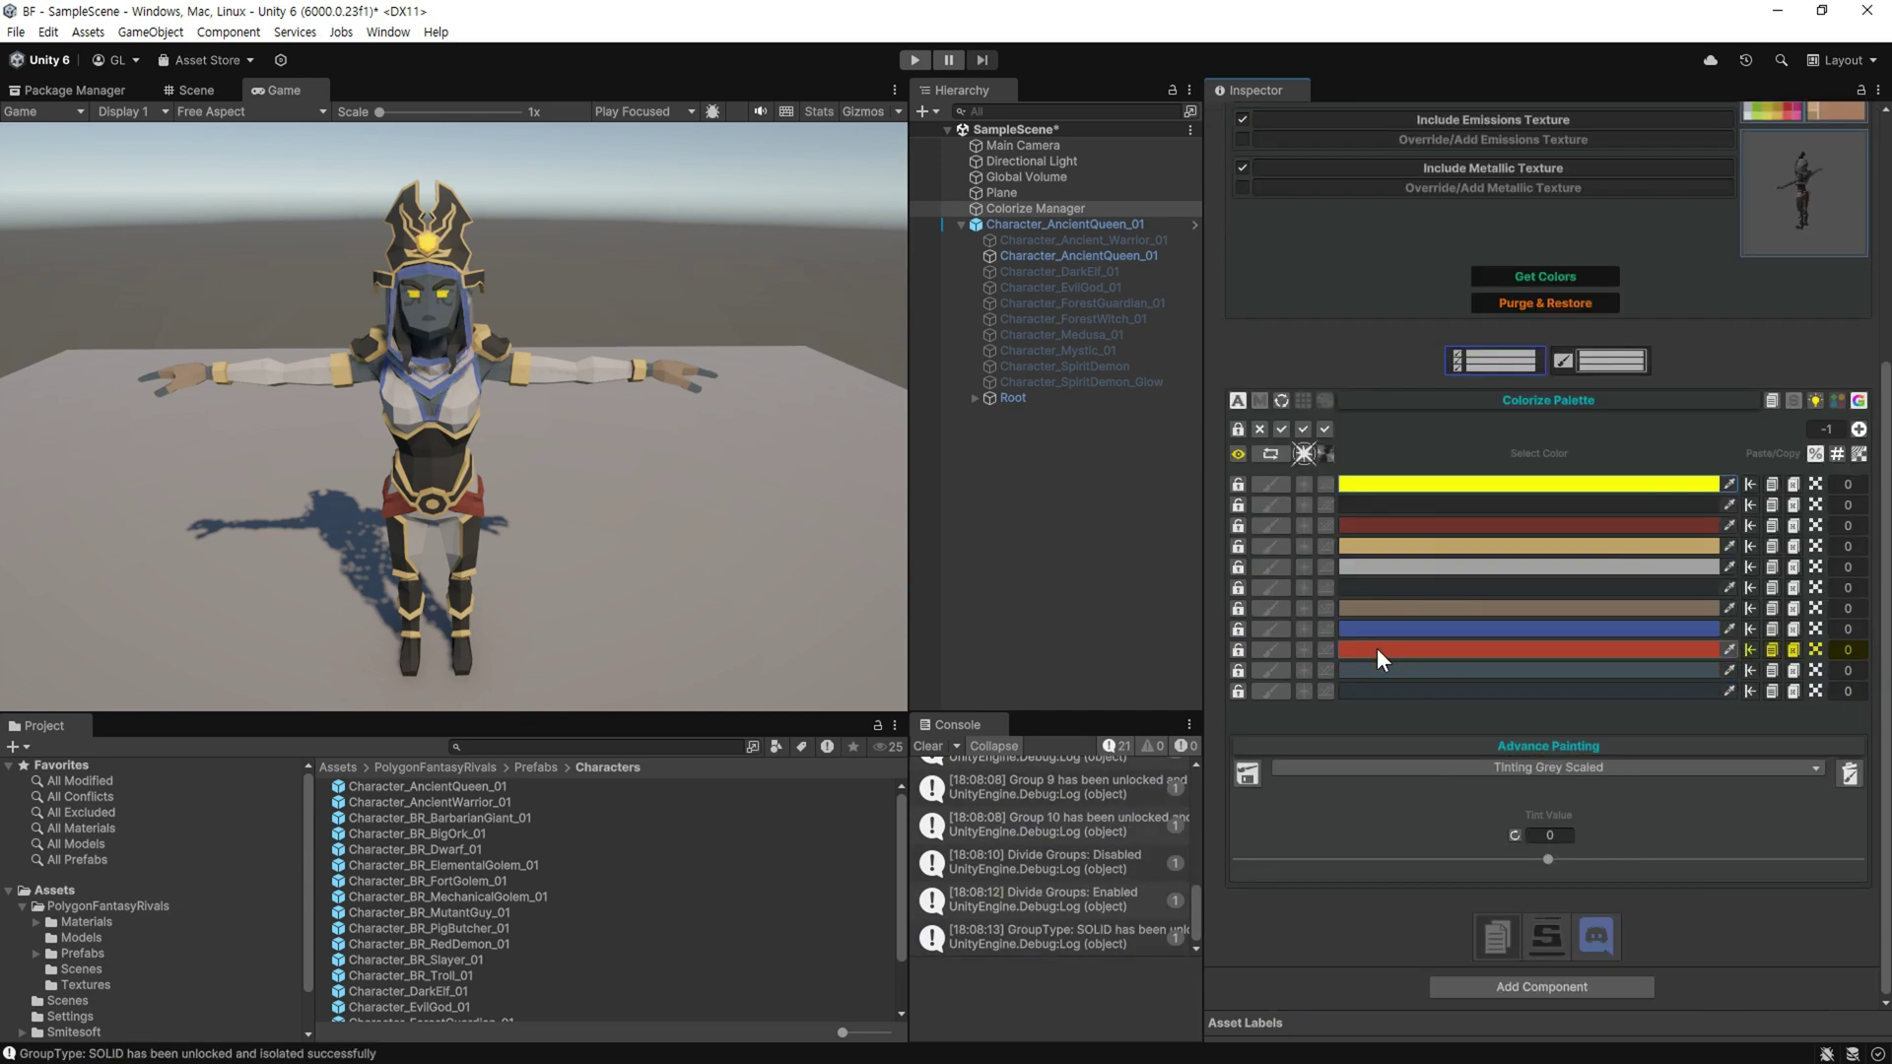
# Recolour the orange-red crown gem row to bright green (71FF00) and mark it for emission
pyautogui.click(1376, 648)
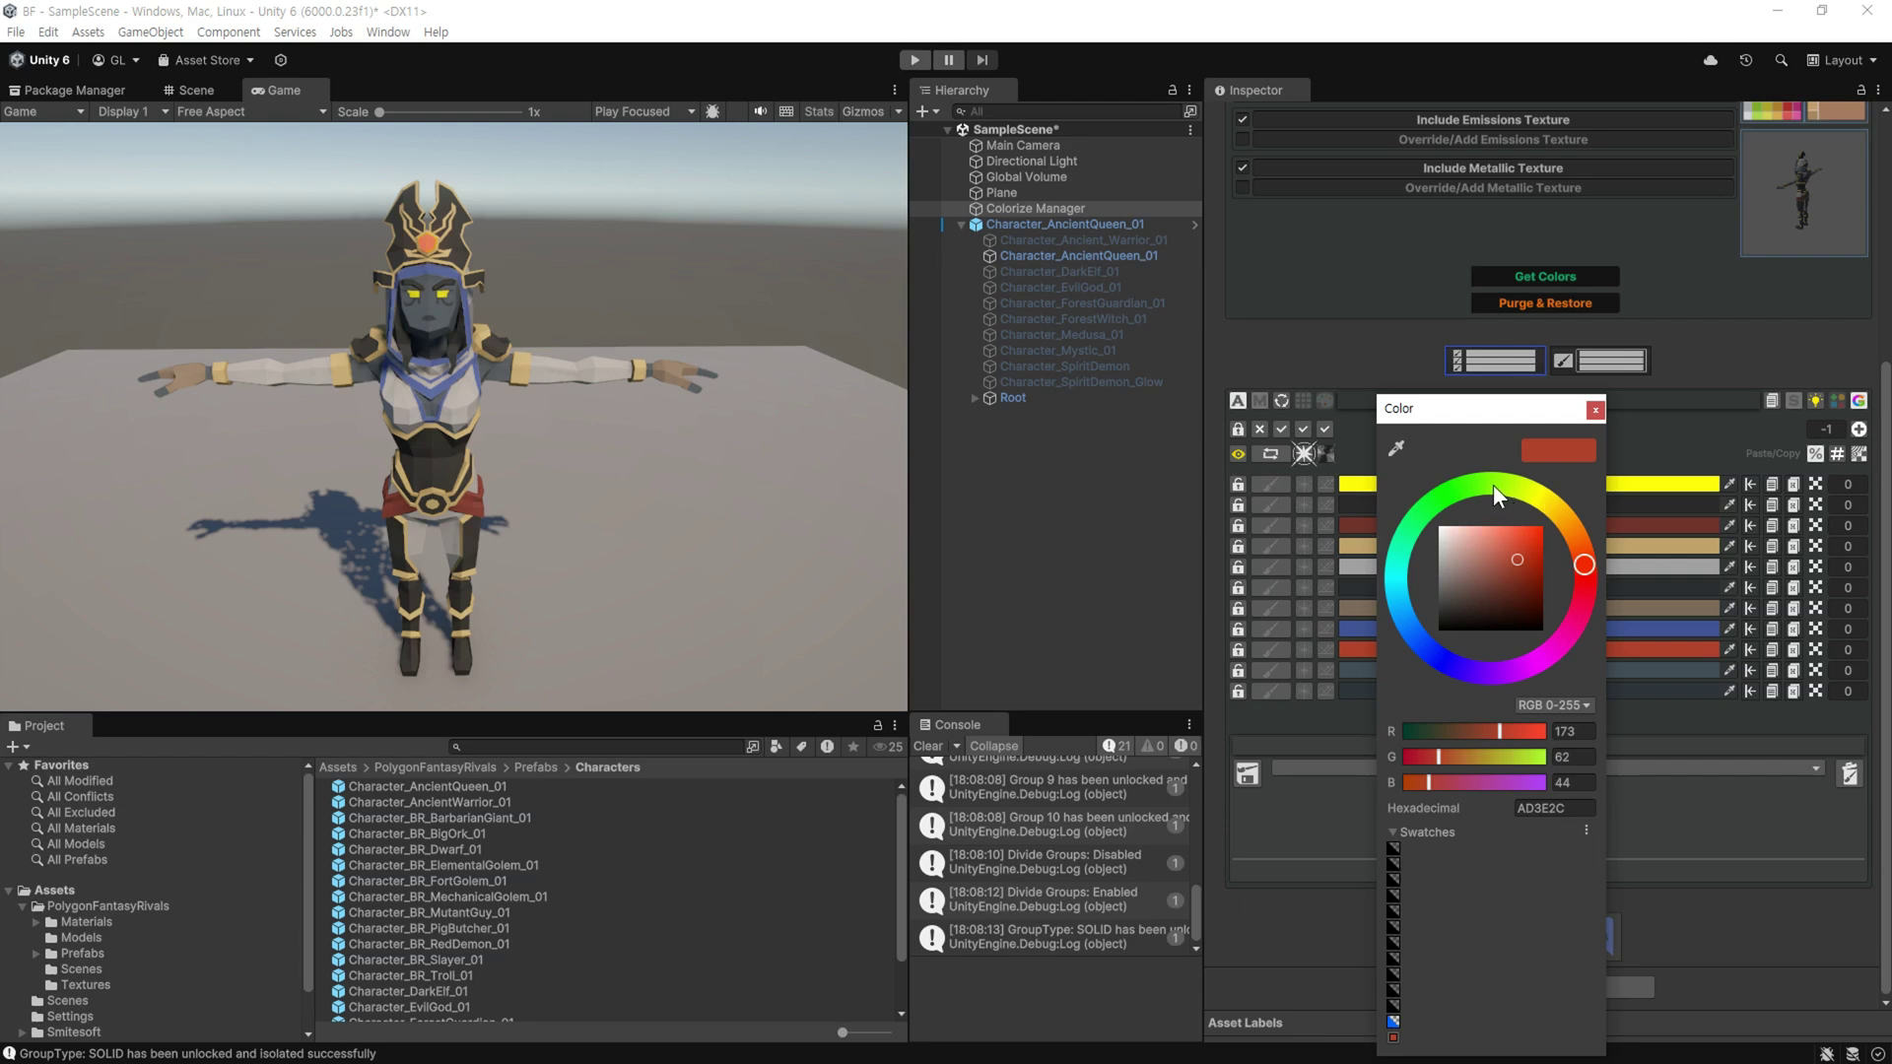
pyautogui.moveTo(1492, 485)
pyautogui.mouseDown()
pyautogui.moveTo(1469, 491)
pyautogui.moveTo(1492, 495)
pyautogui.mouseUp()
pyautogui.moveTo(1523, 557)
pyautogui.mouseDown()
pyautogui.moveTo(1545, 500)
pyautogui.moveTo(1467, 488)
pyautogui.mouseUp()
pyautogui.click(1364, 633)
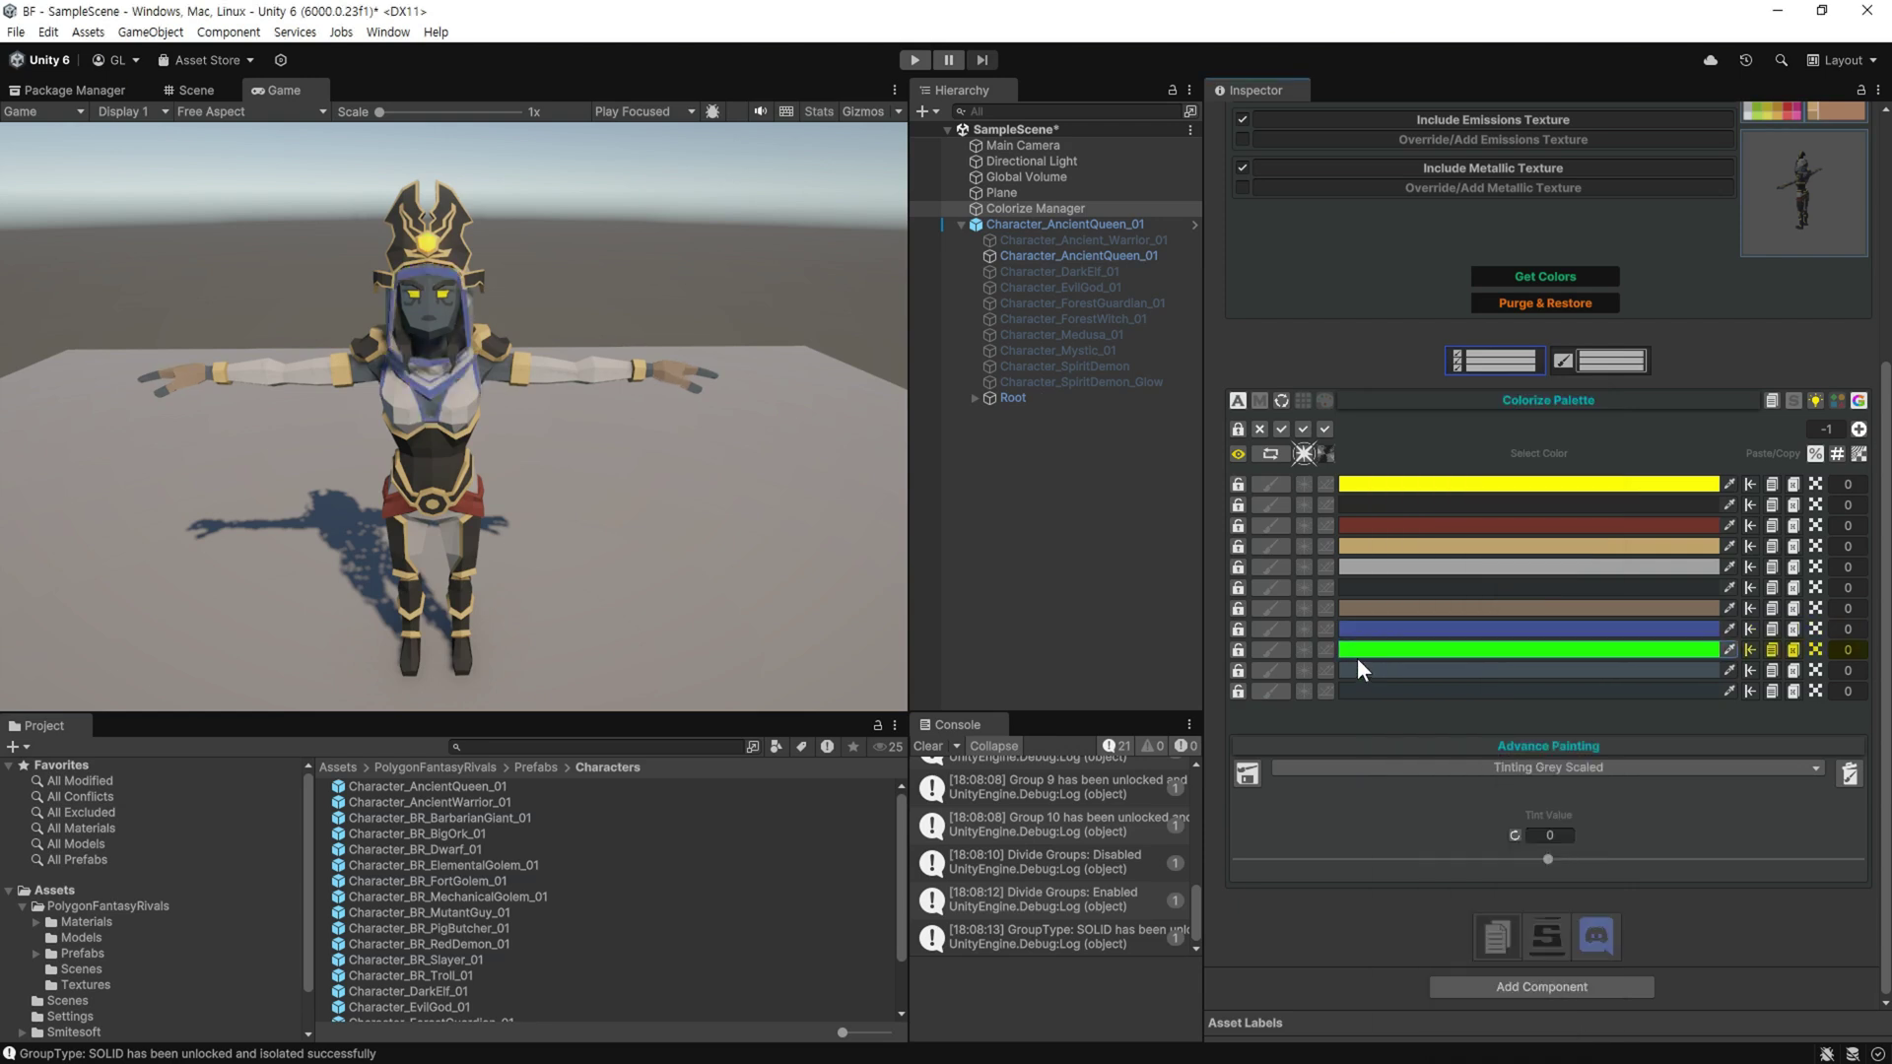
pyautogui.click(1305, 650)
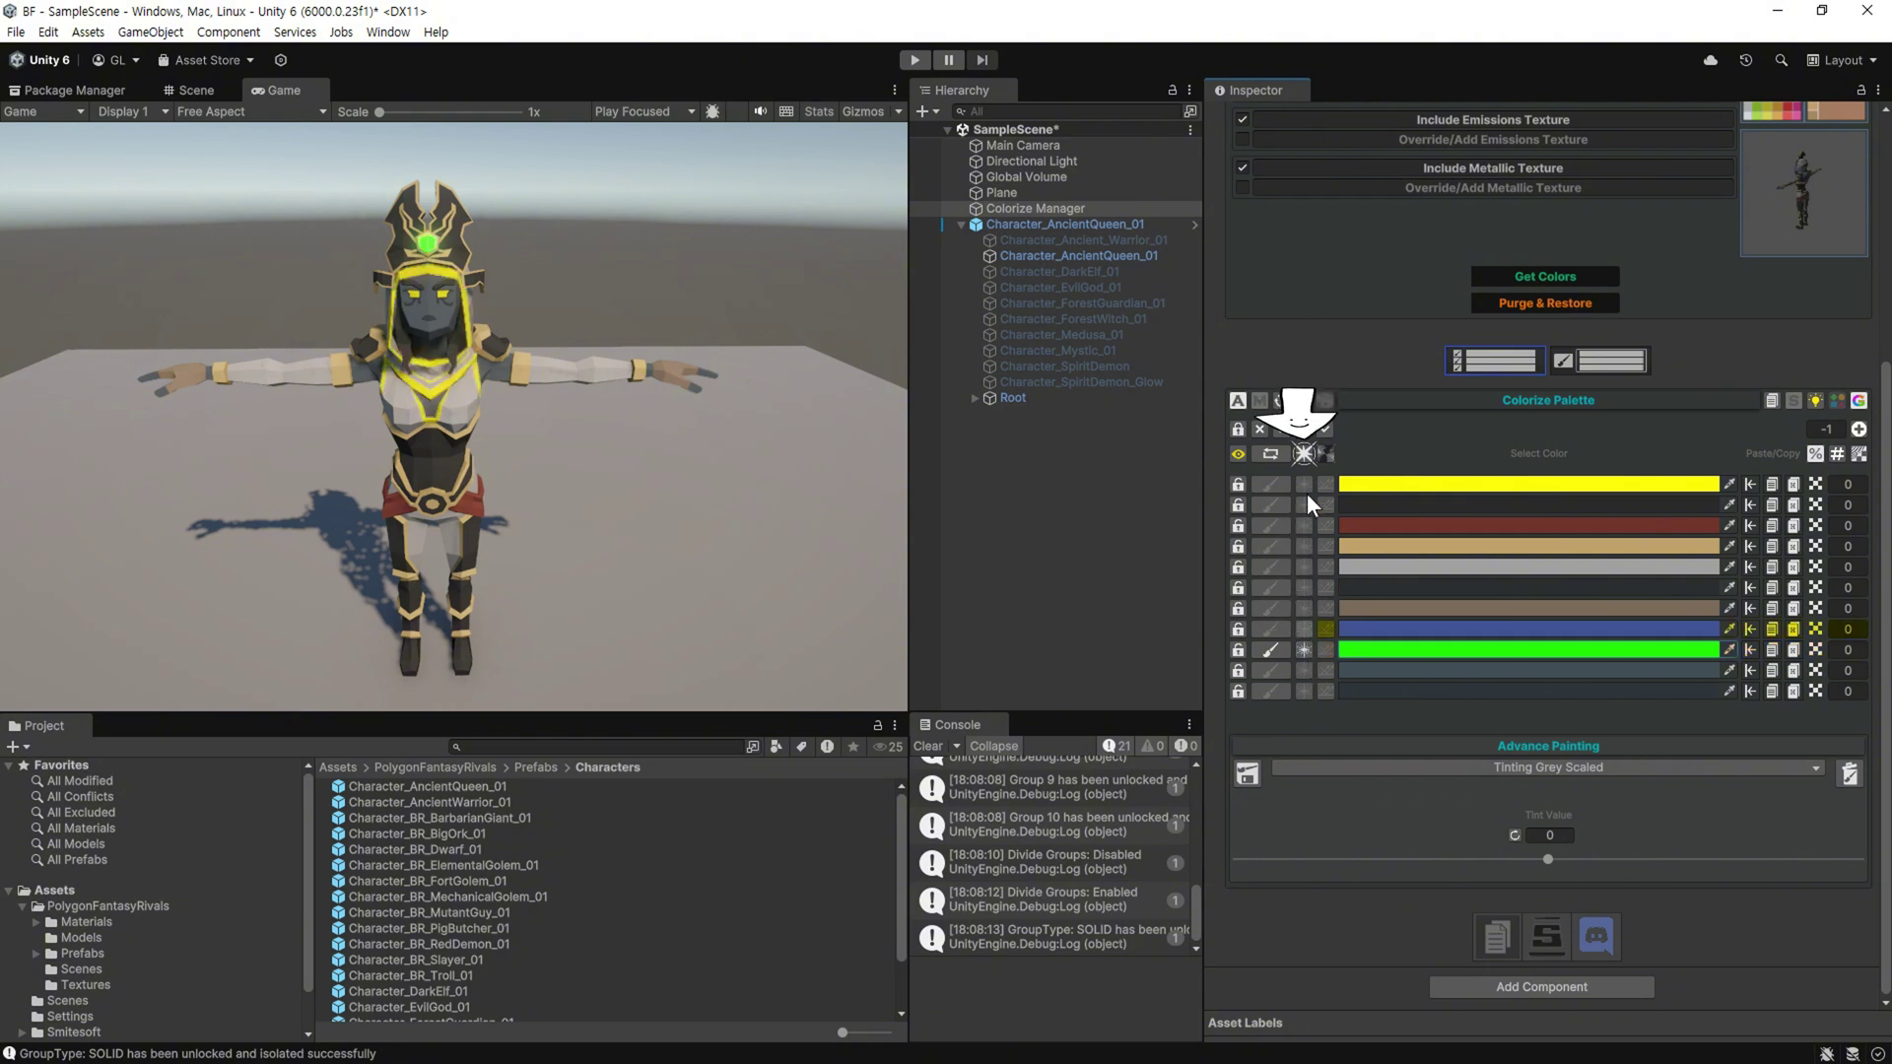
# Give the green gem a white HDR emission with intensity raised to about 2.8
pyautogui.click(1303, 453)
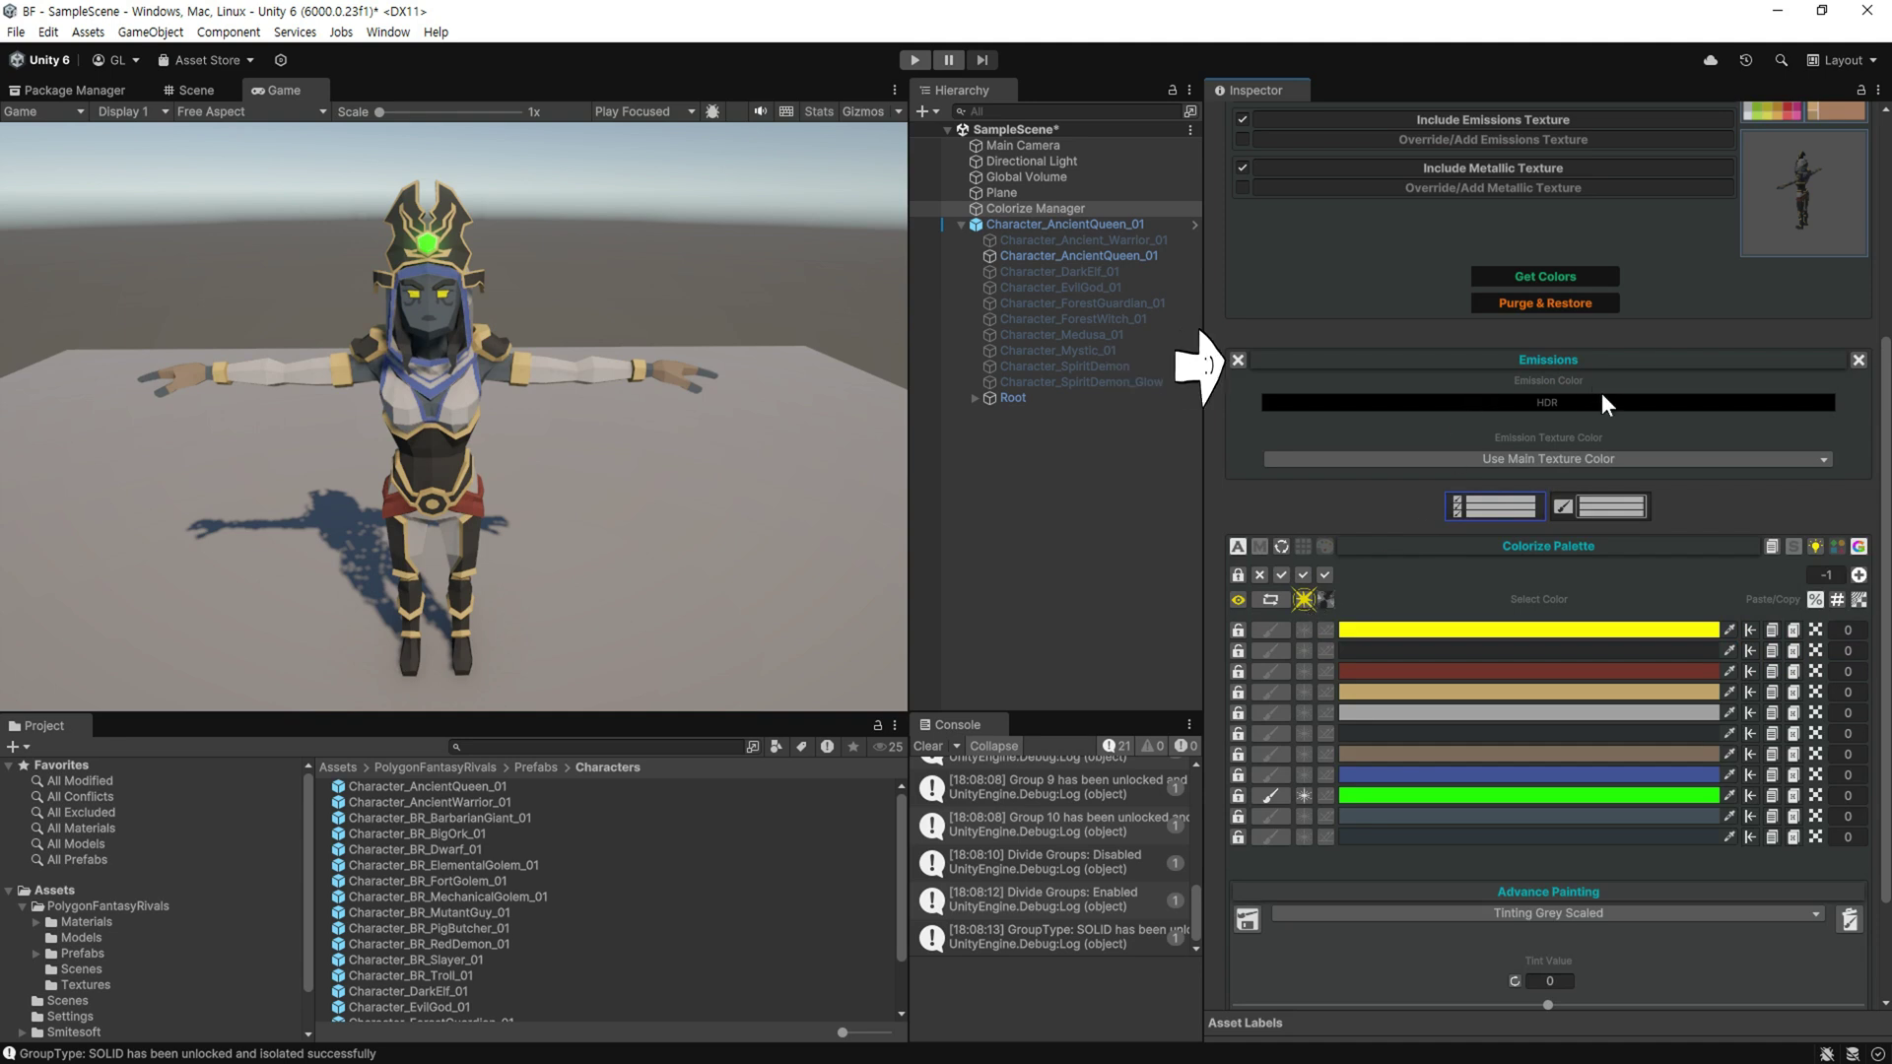
pyautogui.click(1539, 400)
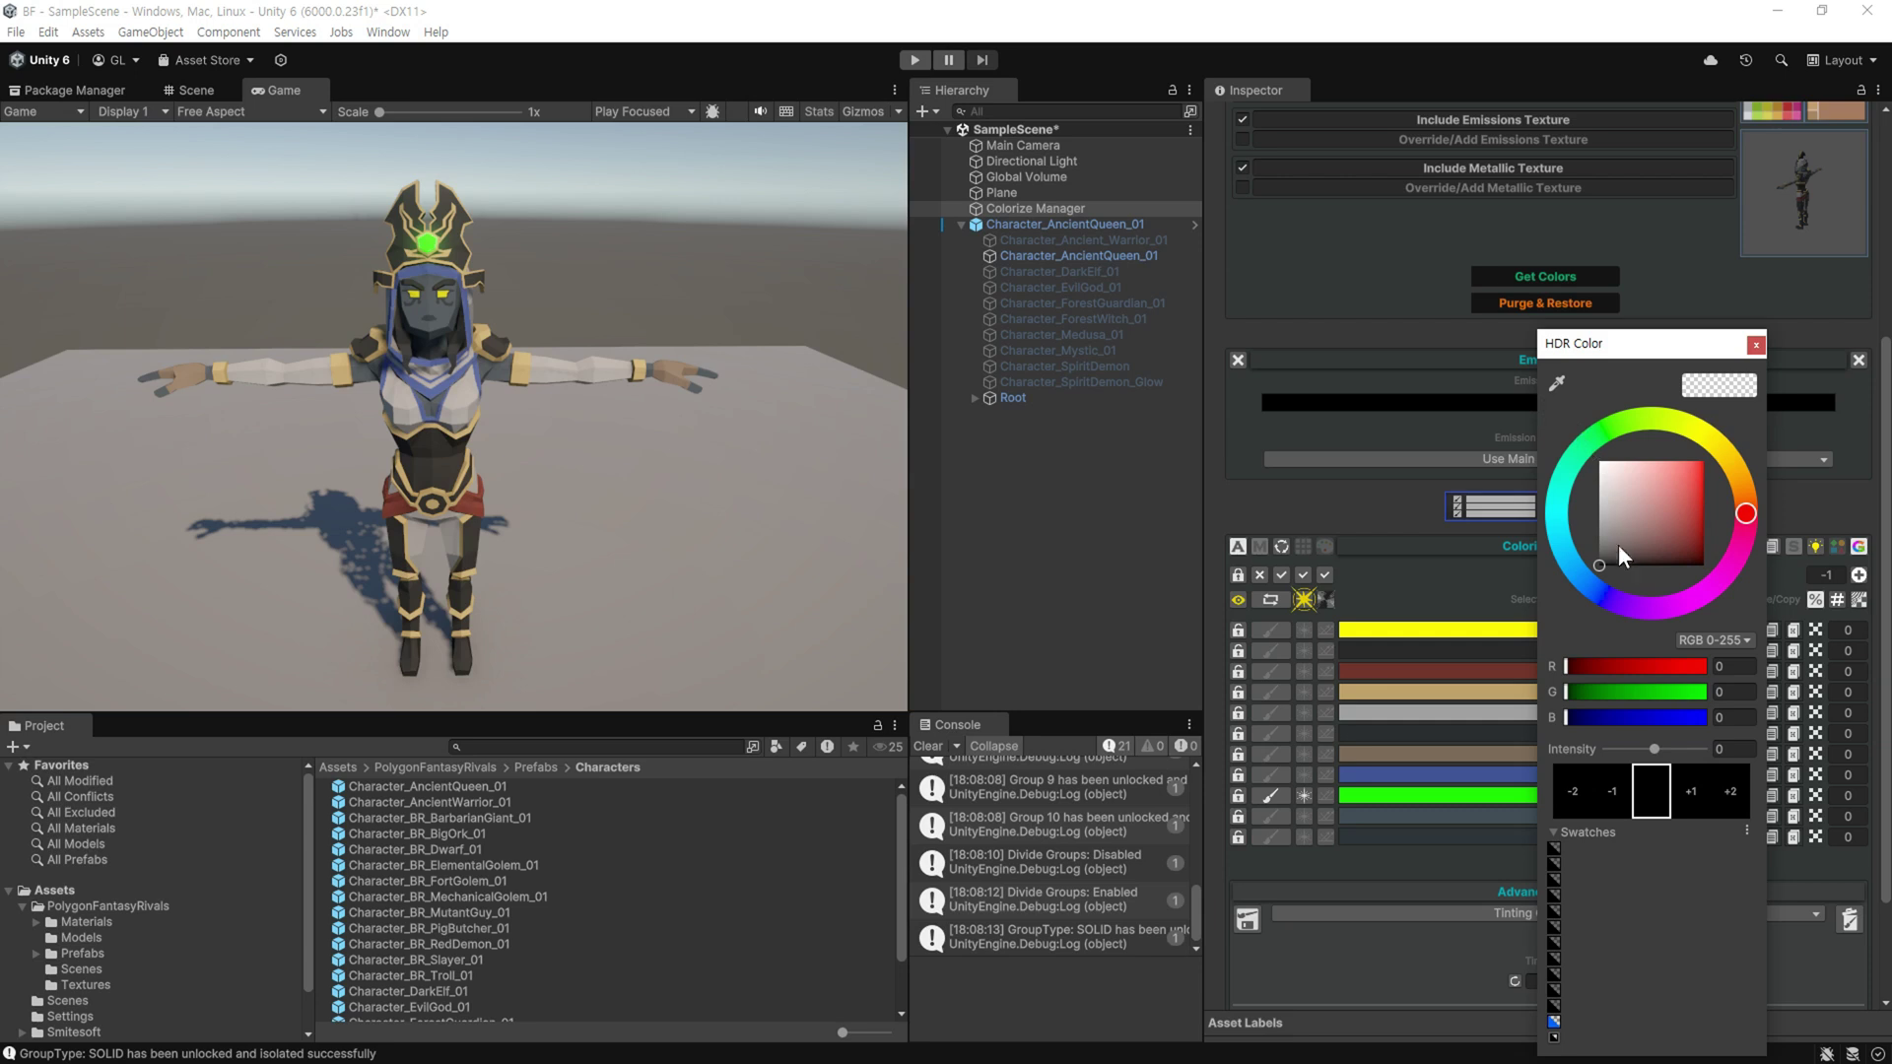
pyautogui.moveTo(1610, 479); pyautogui.dragTo(1599, 462)
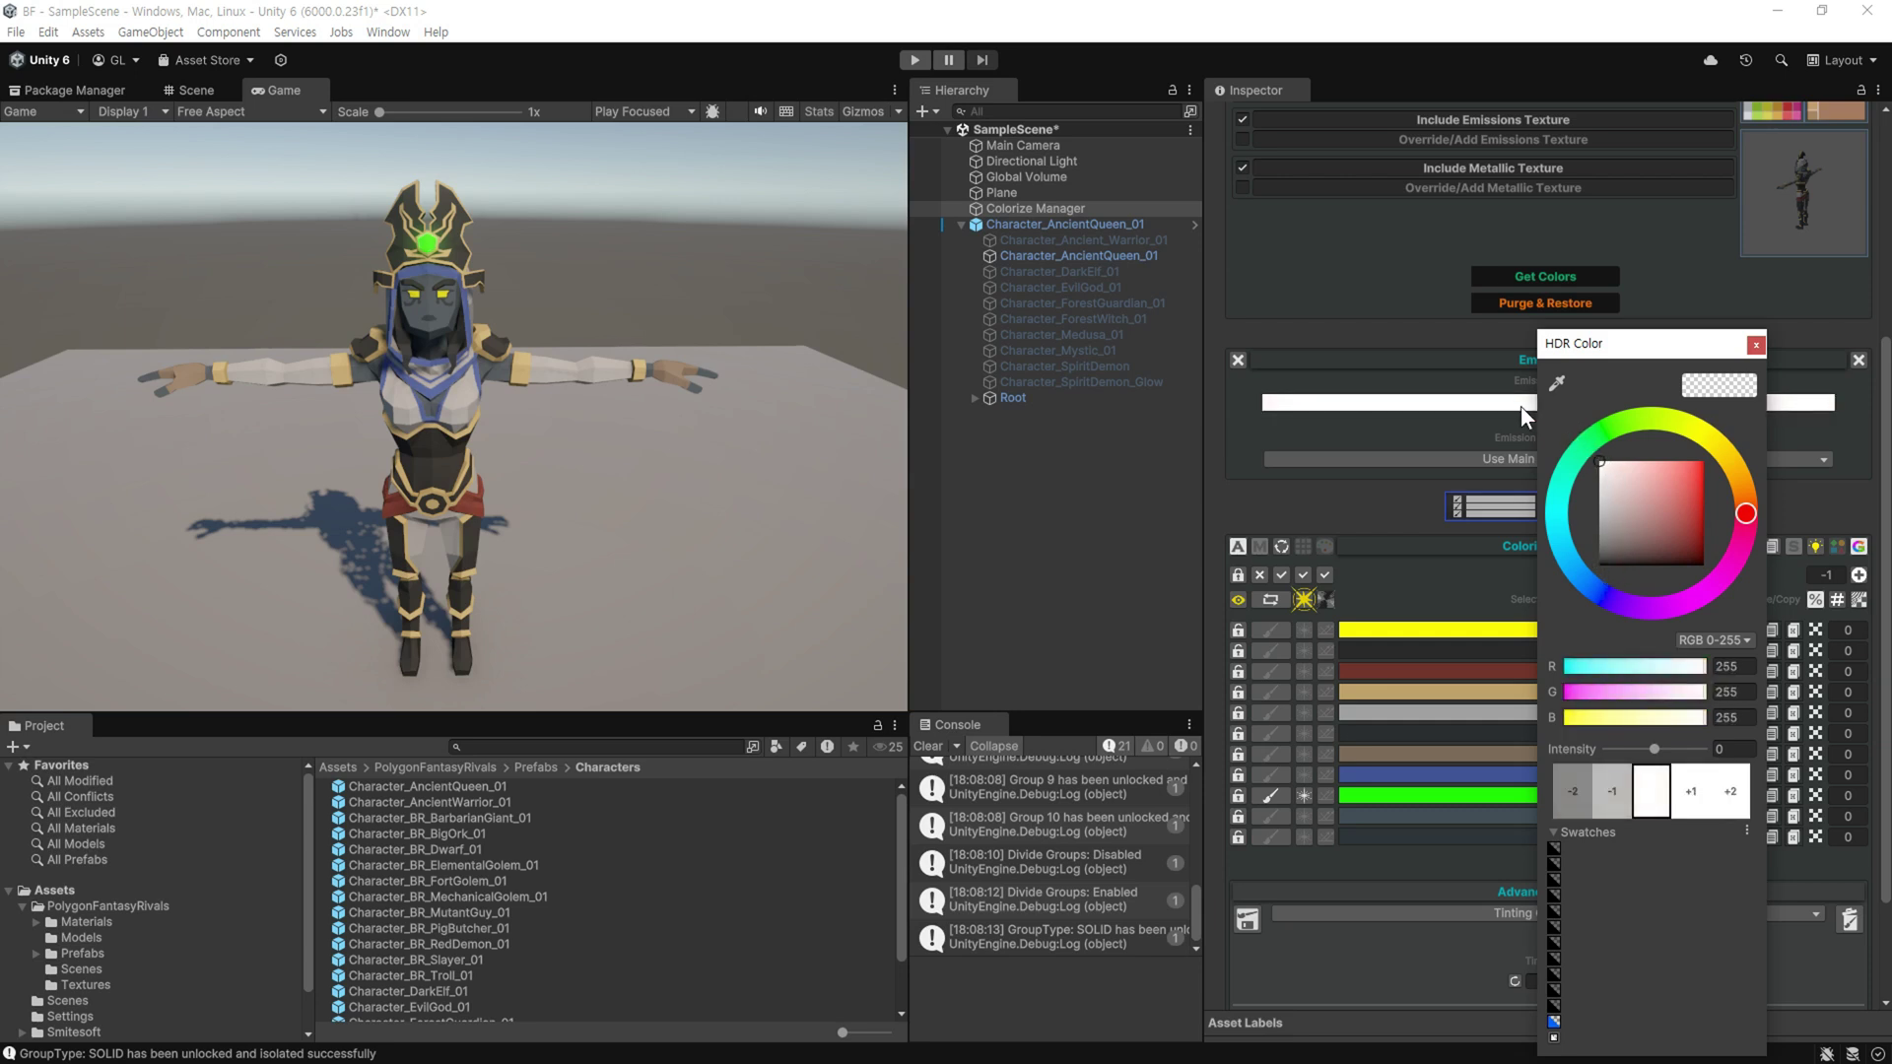
pyautogui.moveTo(1577, 343); pyautogui.dragTo(1061, 220)
pyautogui.moveTo(1138, 627); pyautogui.dragTo(1148, 628)
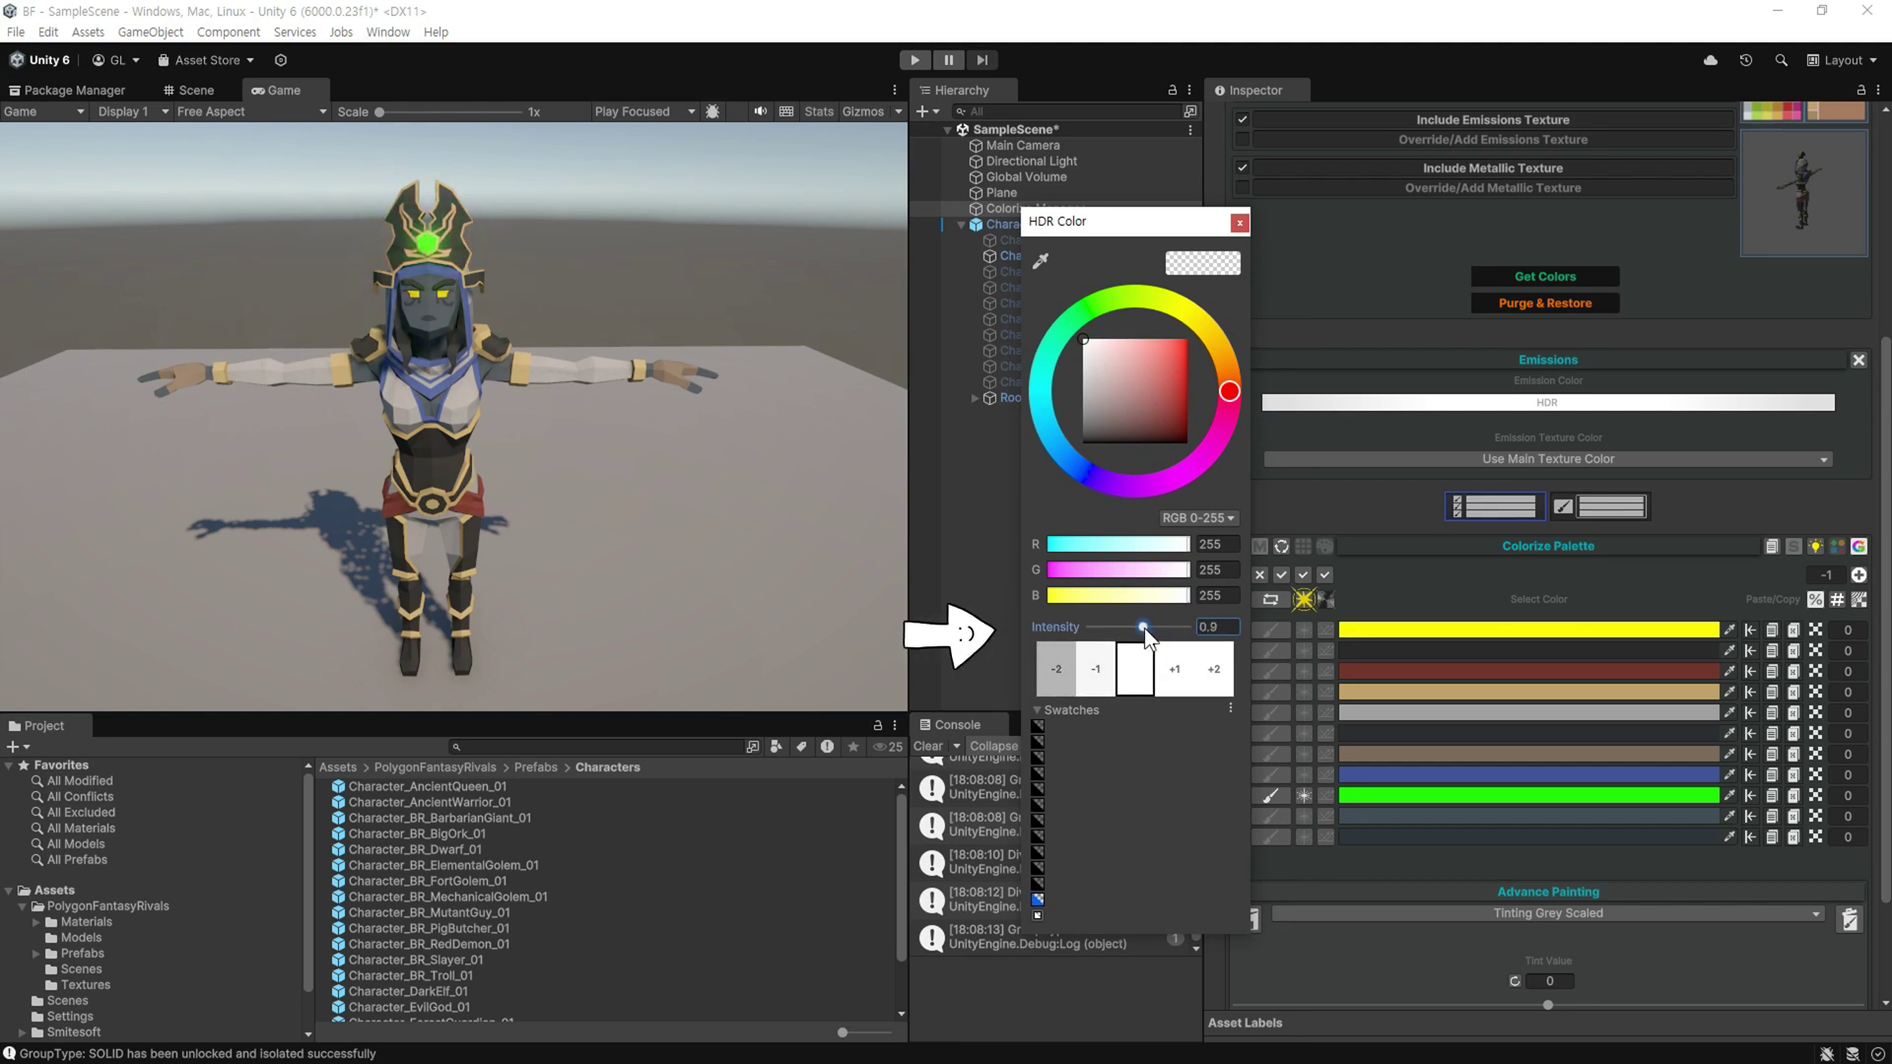
pyautogui.moveTo(1146, 629); pyautogui.dragTo(1153, 632)
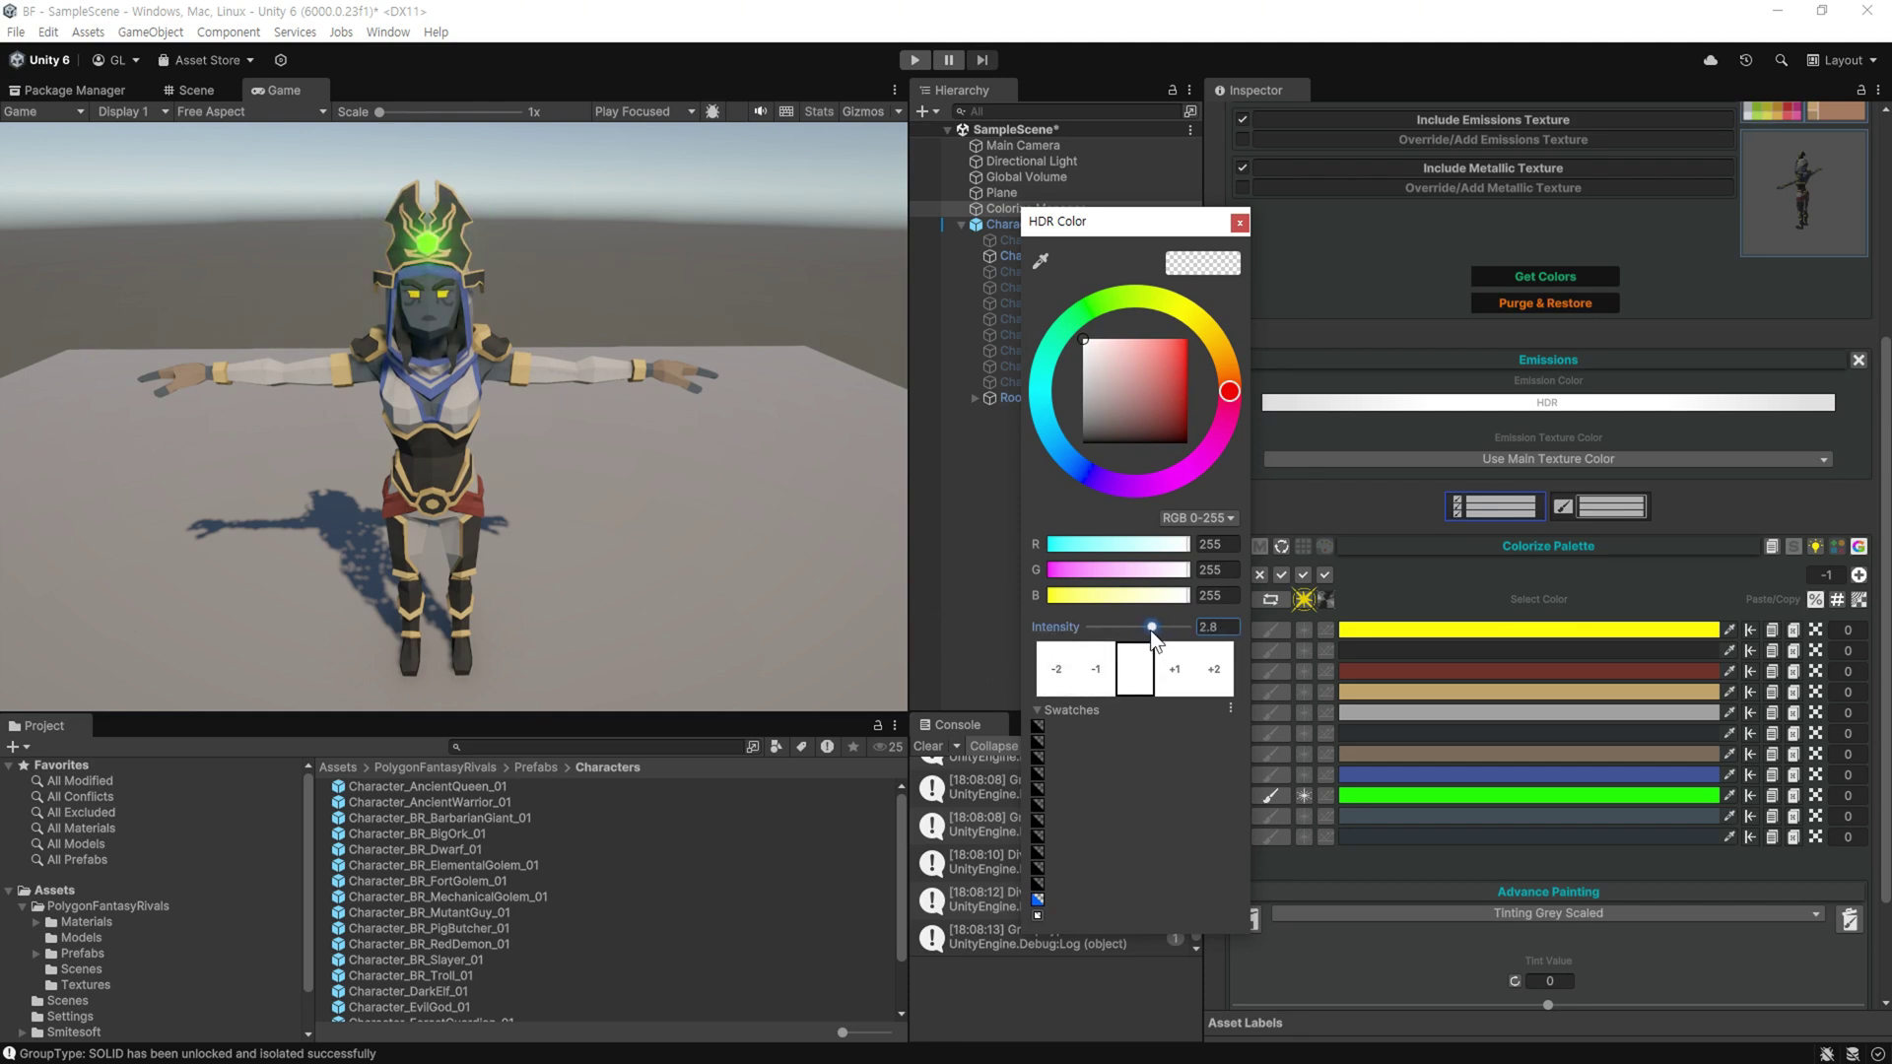
# Discard the yellow and magenta emission trials, keeping white, and lock the green gem row
pyautogui.moveTo(1206, 335)
pyautogui.mouseDown()
pyautogui.moveTo(1183, 311)
pyautogui.moveTo(1228, 399)
pyautogui.mouseUp()
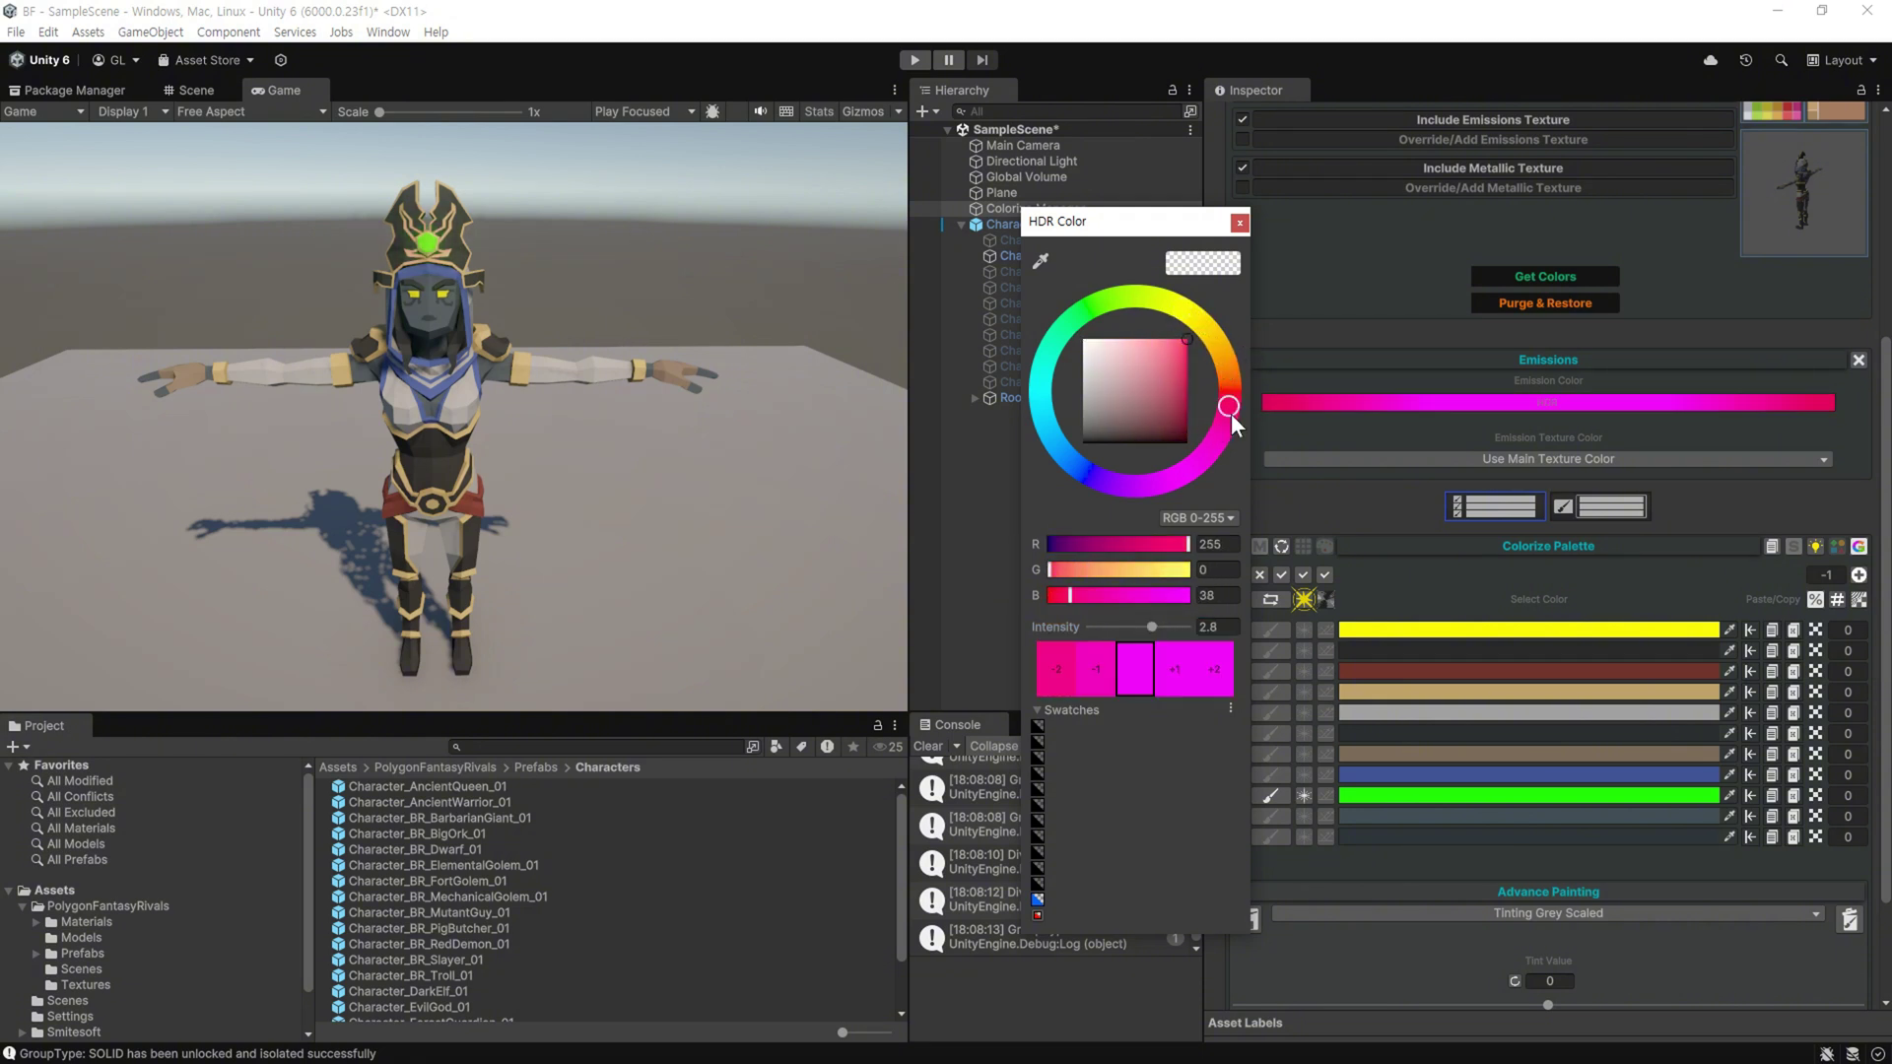
pyautogui.moveTo(1151, 626); pyautogui.dragTo(1173, 633)
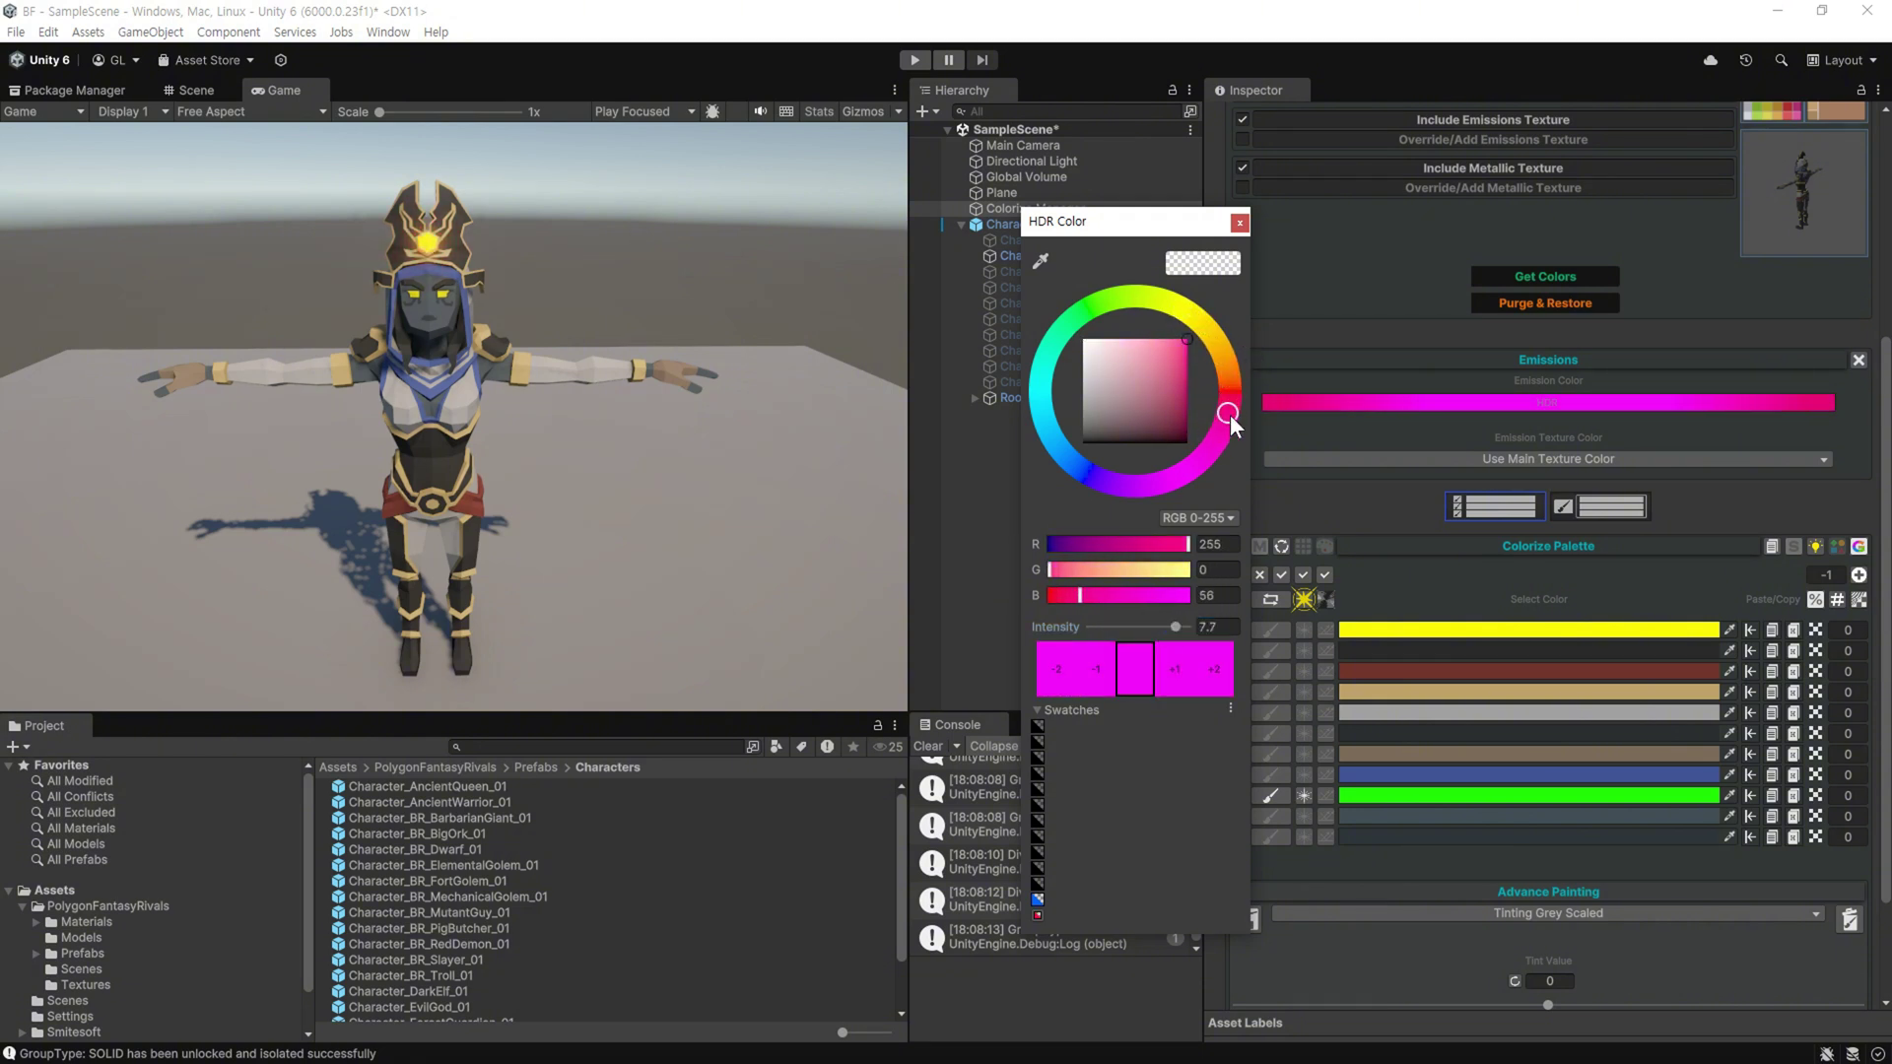
pyautogui.press('Escape')
pyautogui.click(1305, 796)
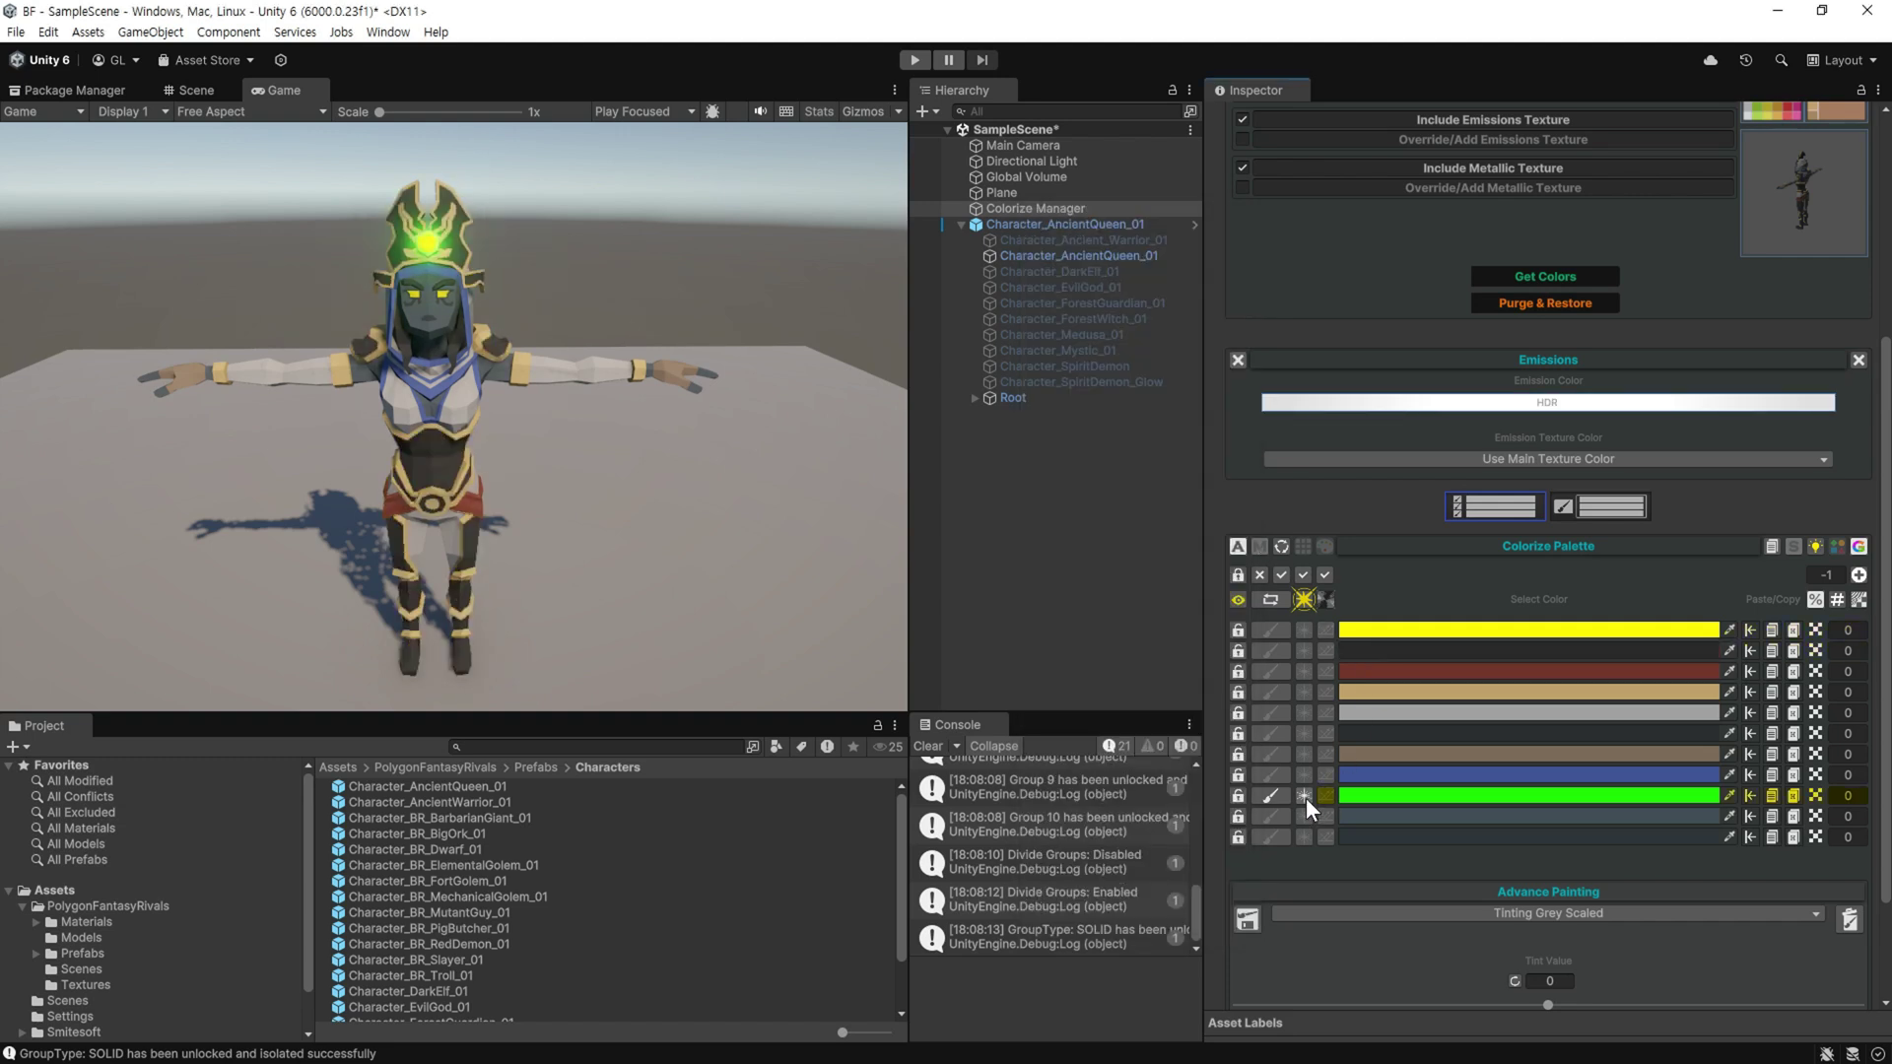
pyautogui.click(1242, 795)
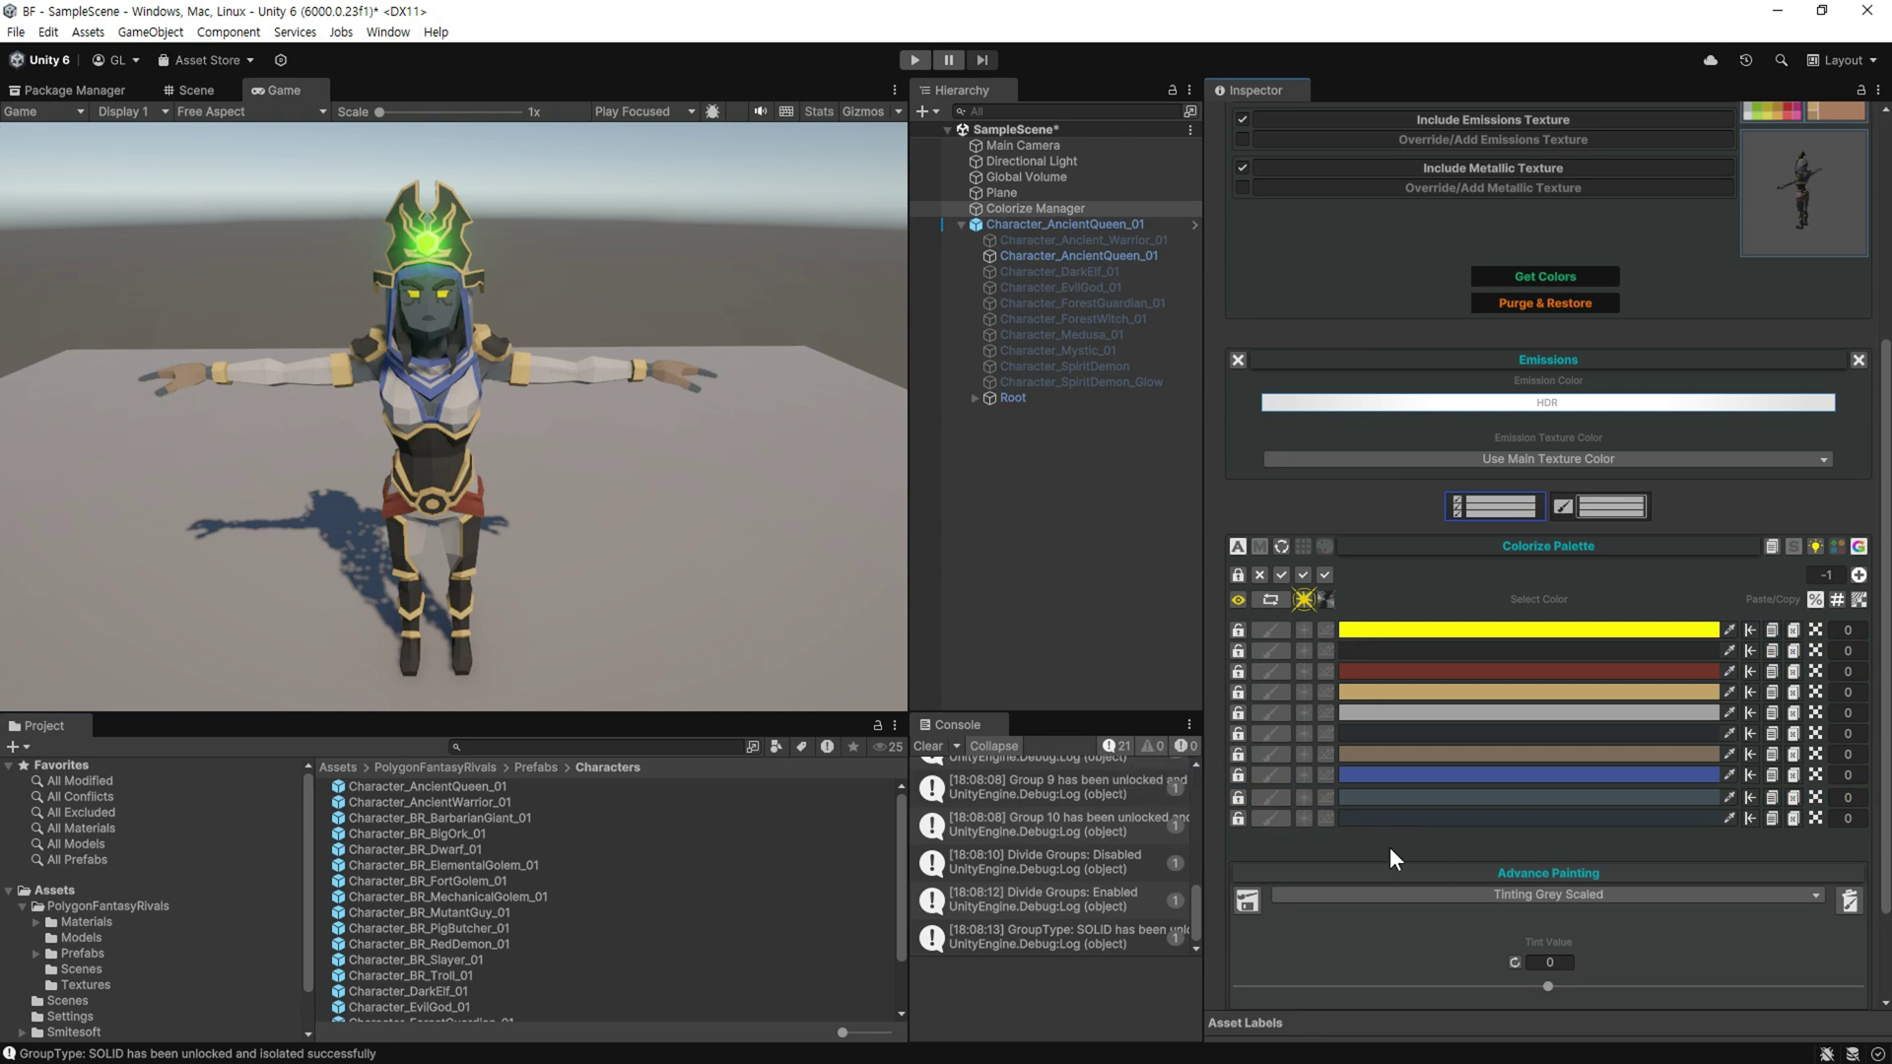
# Show then hide the palette's locked colours, and expand the Metallic & Reflections section
pyautogui.scroll(-3, 1409, 648)
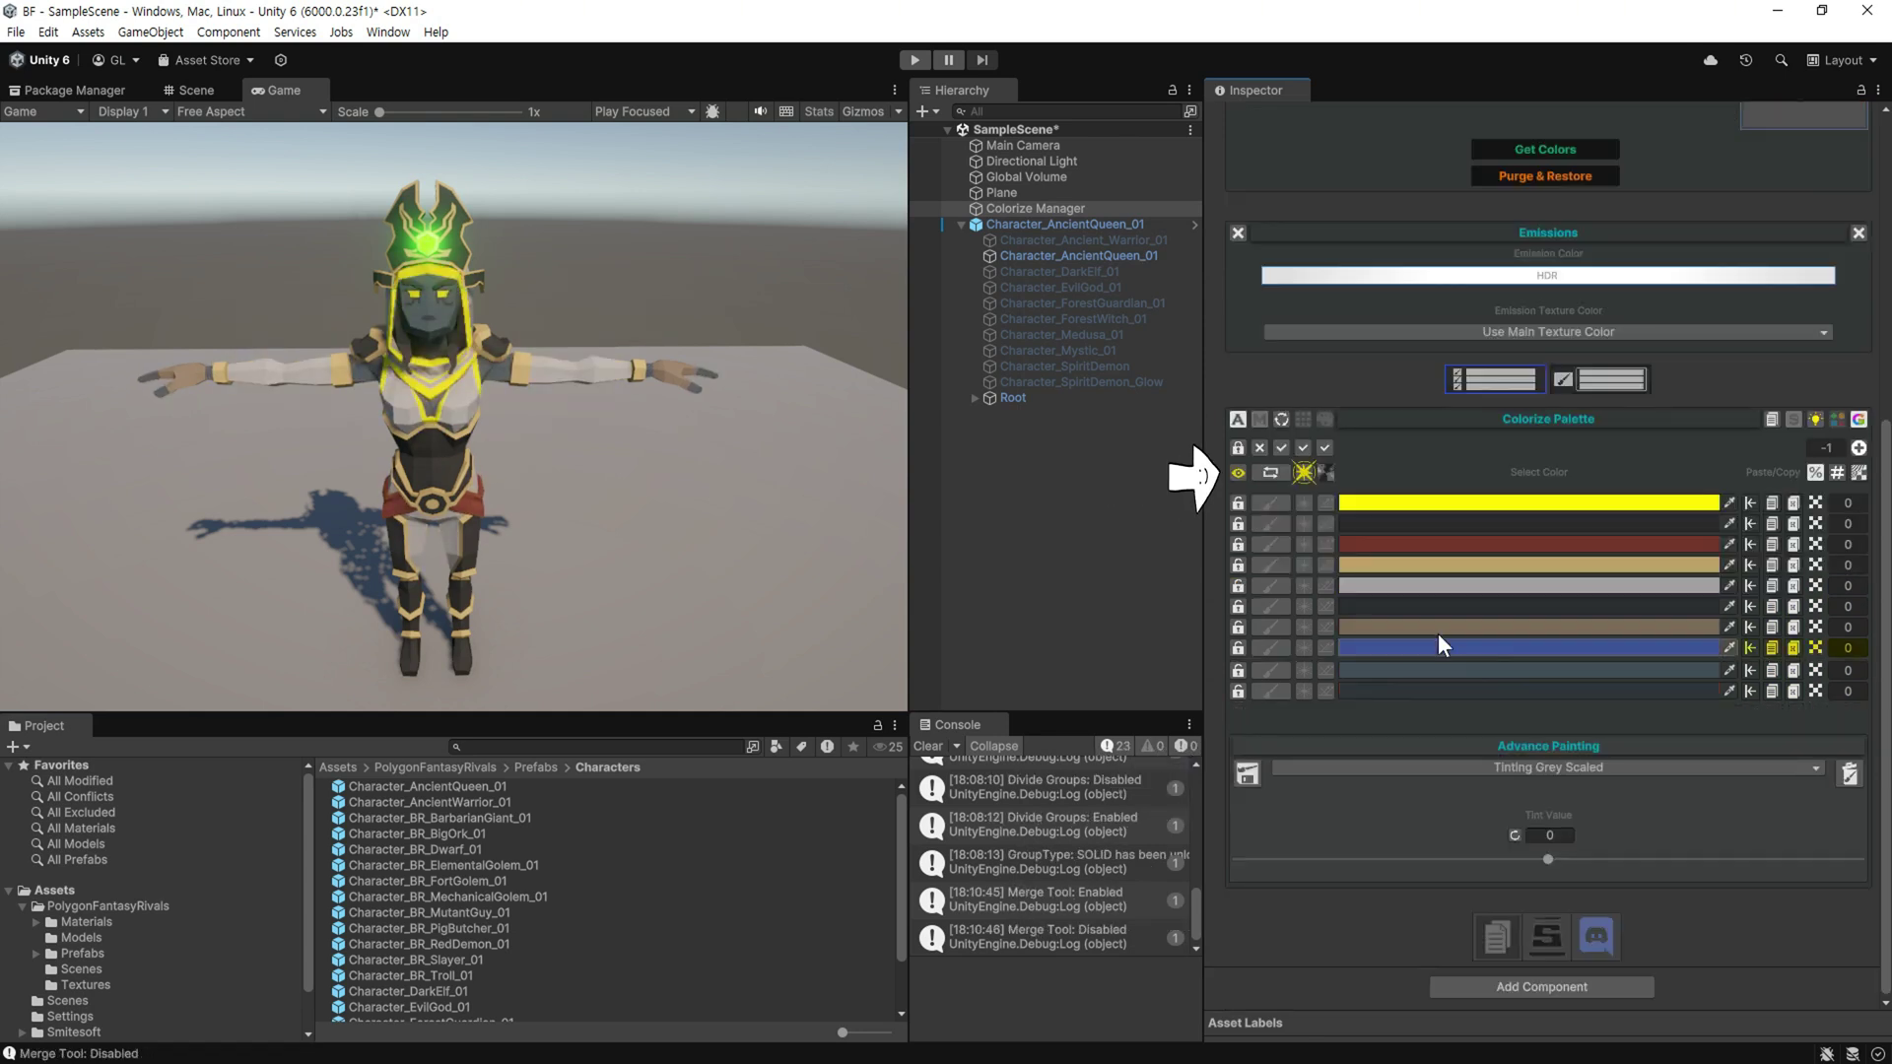
pyautogui.click(1239, 472)
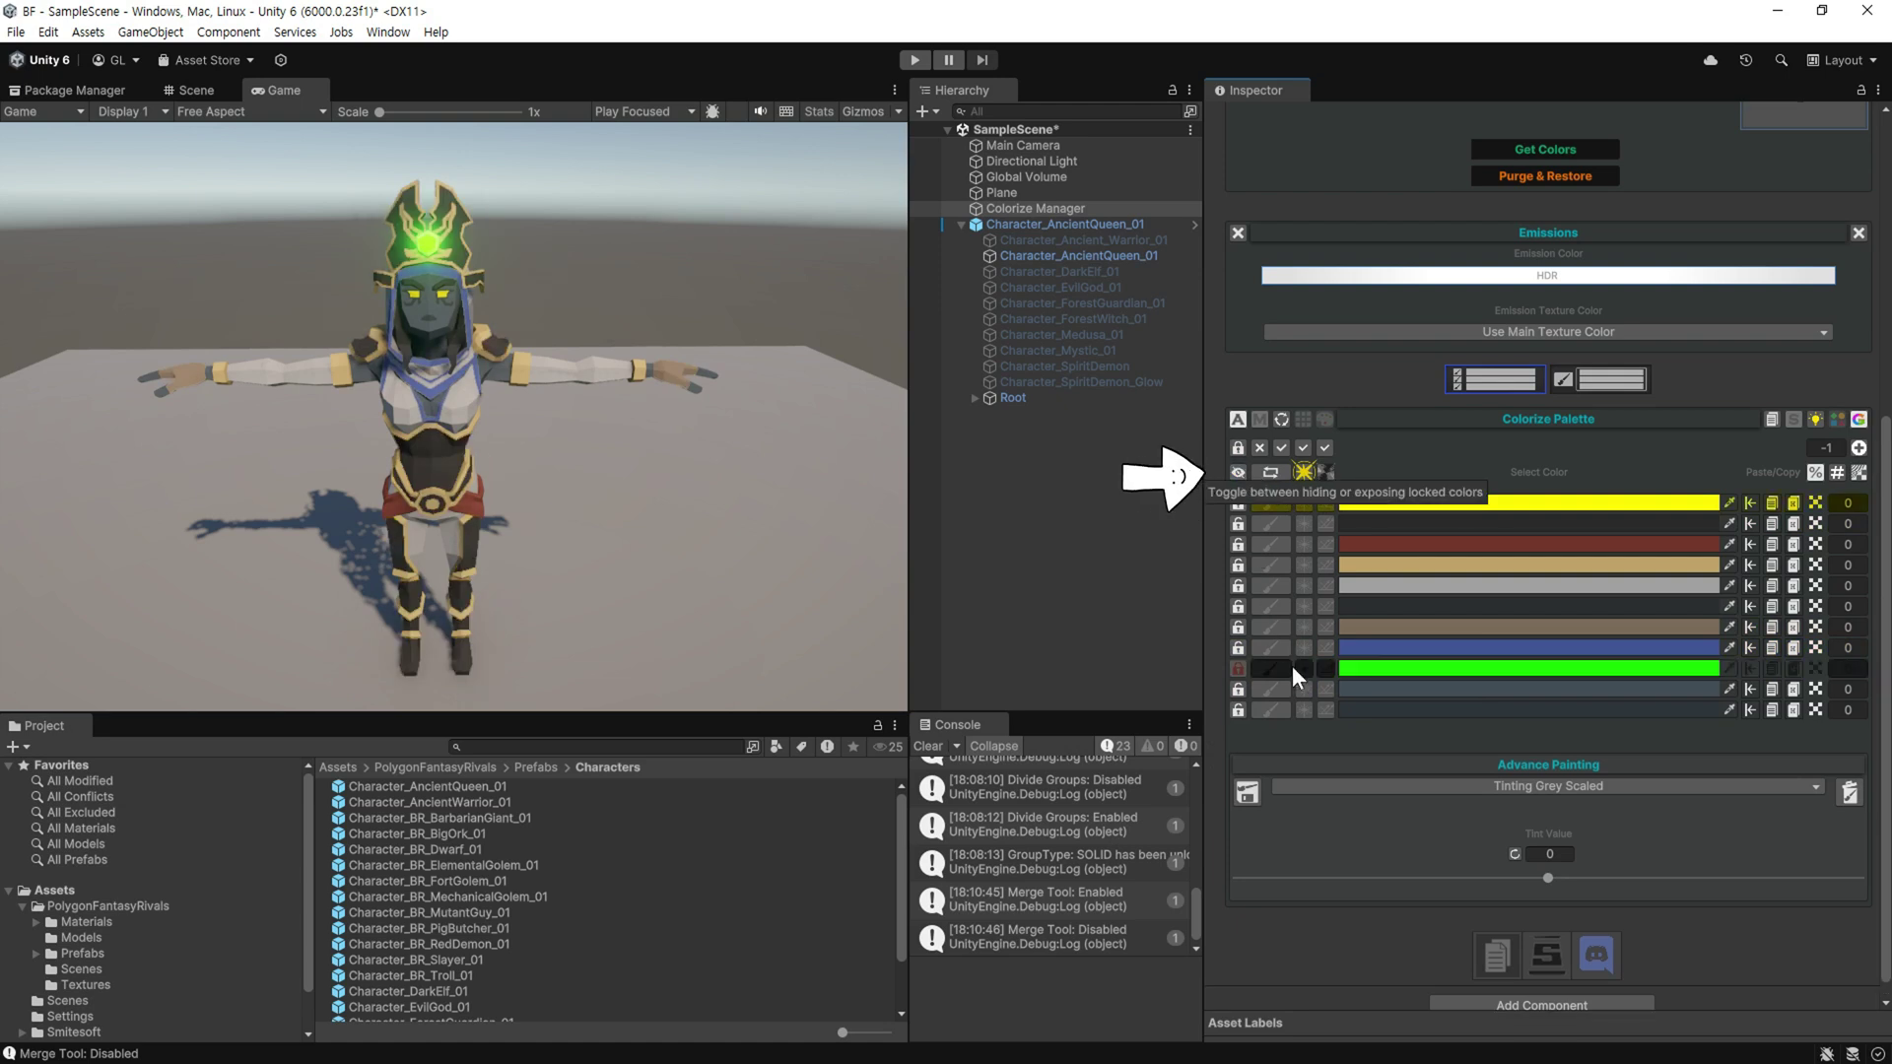
pyautogui.click(1241, 672)
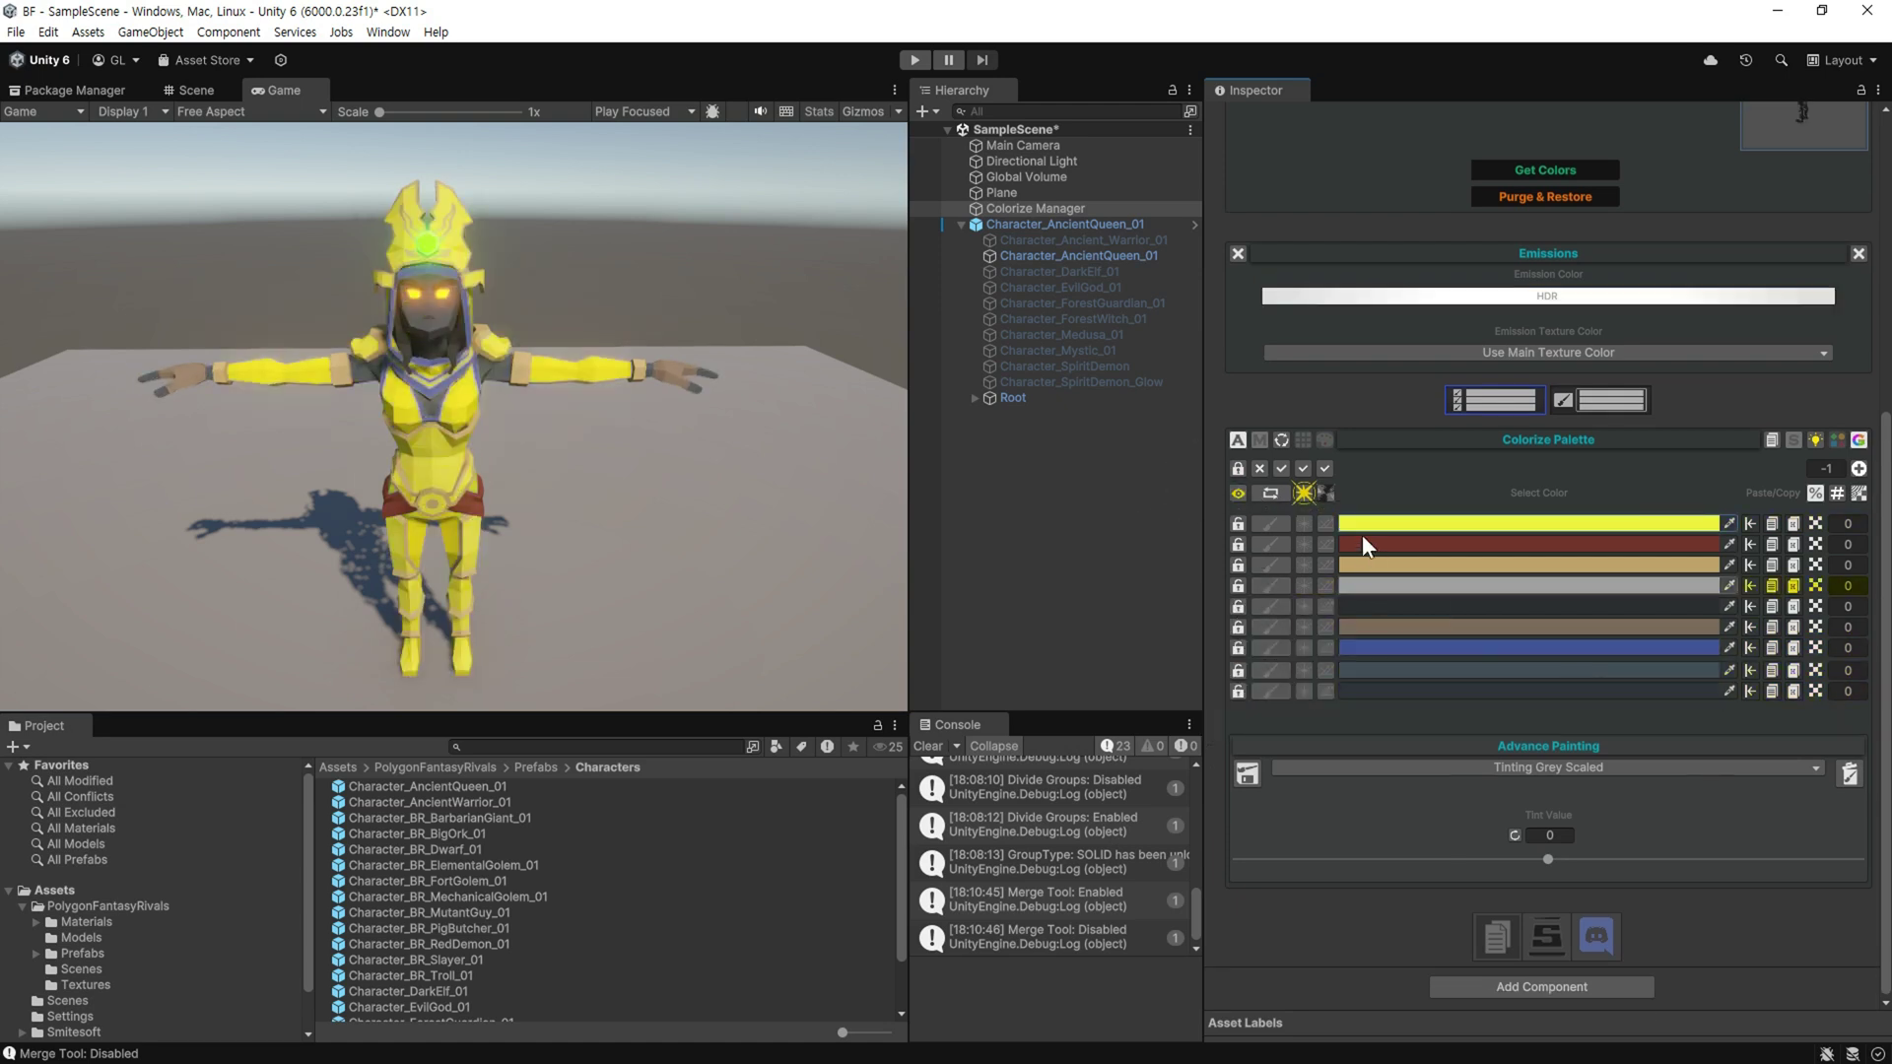
pyautogui.click(1327, 491)
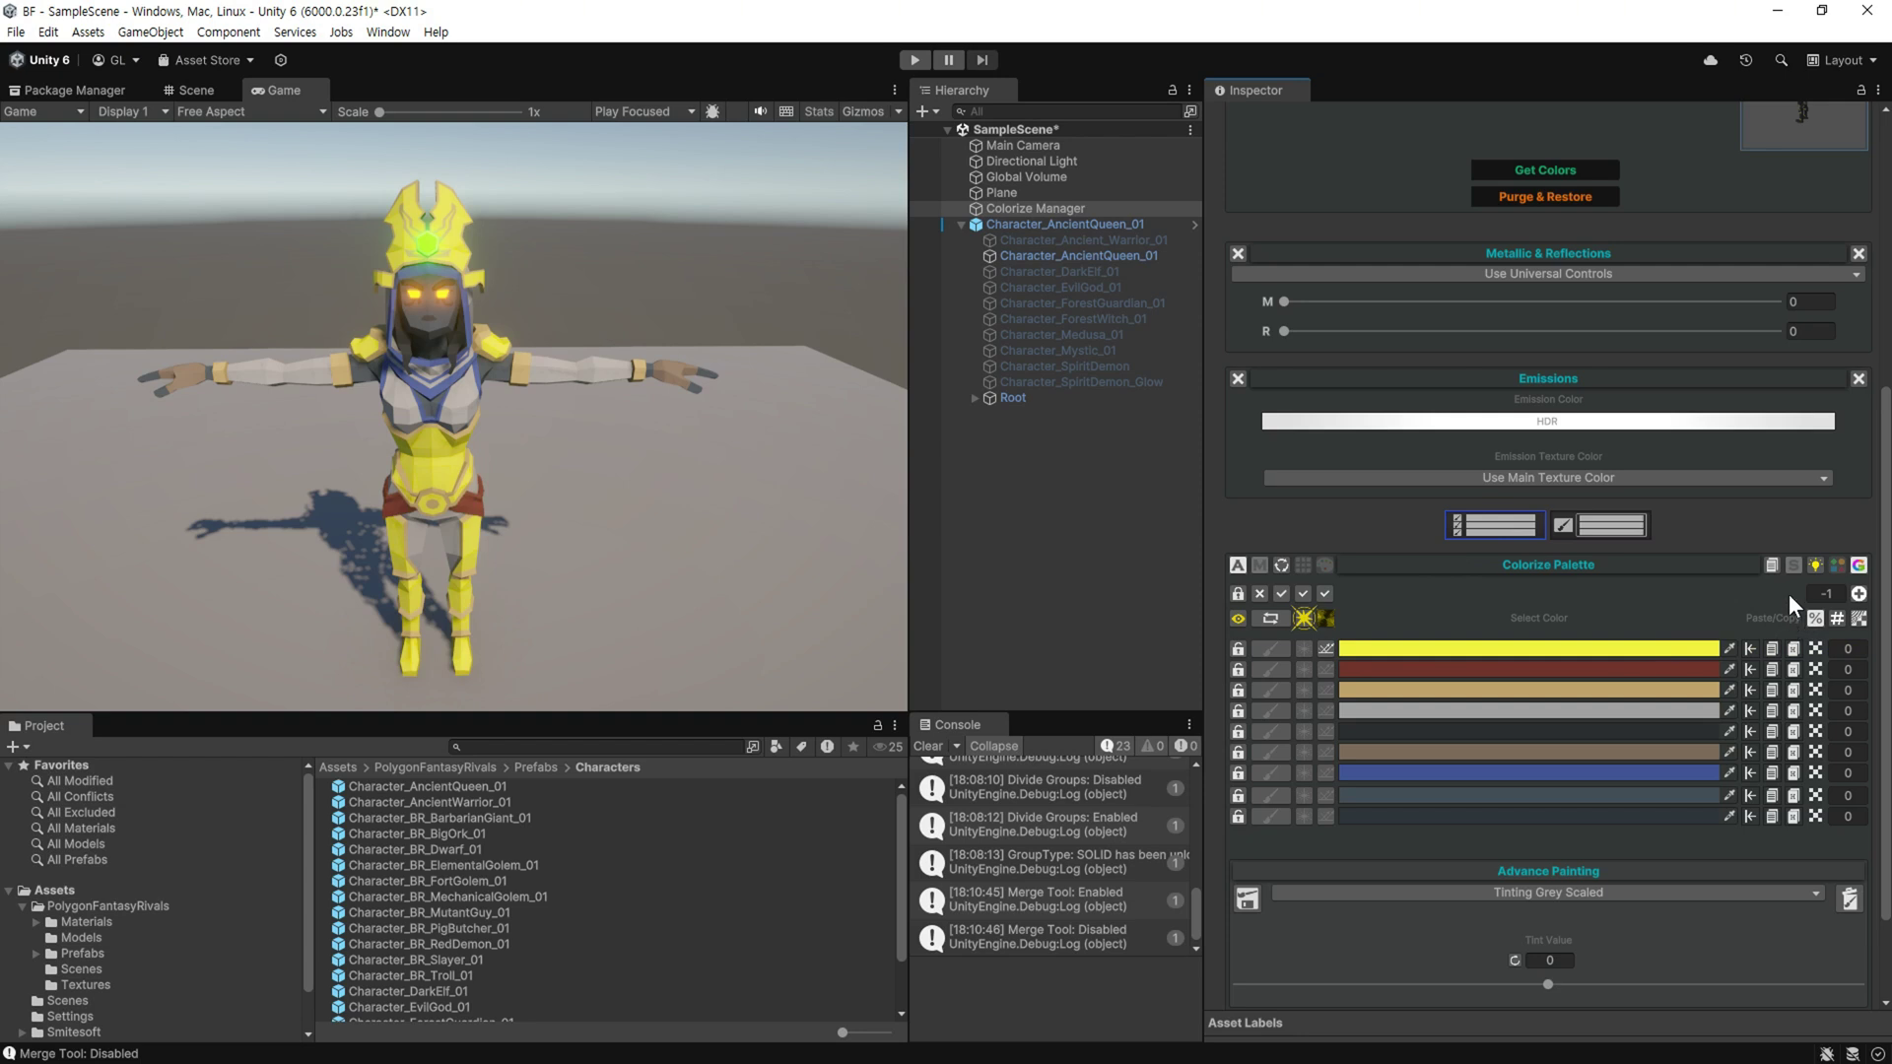
# Switch to Use Individual Controls and raise the yellow row's metallic slider for a silver finish
pyautogui.click(1540, 274)
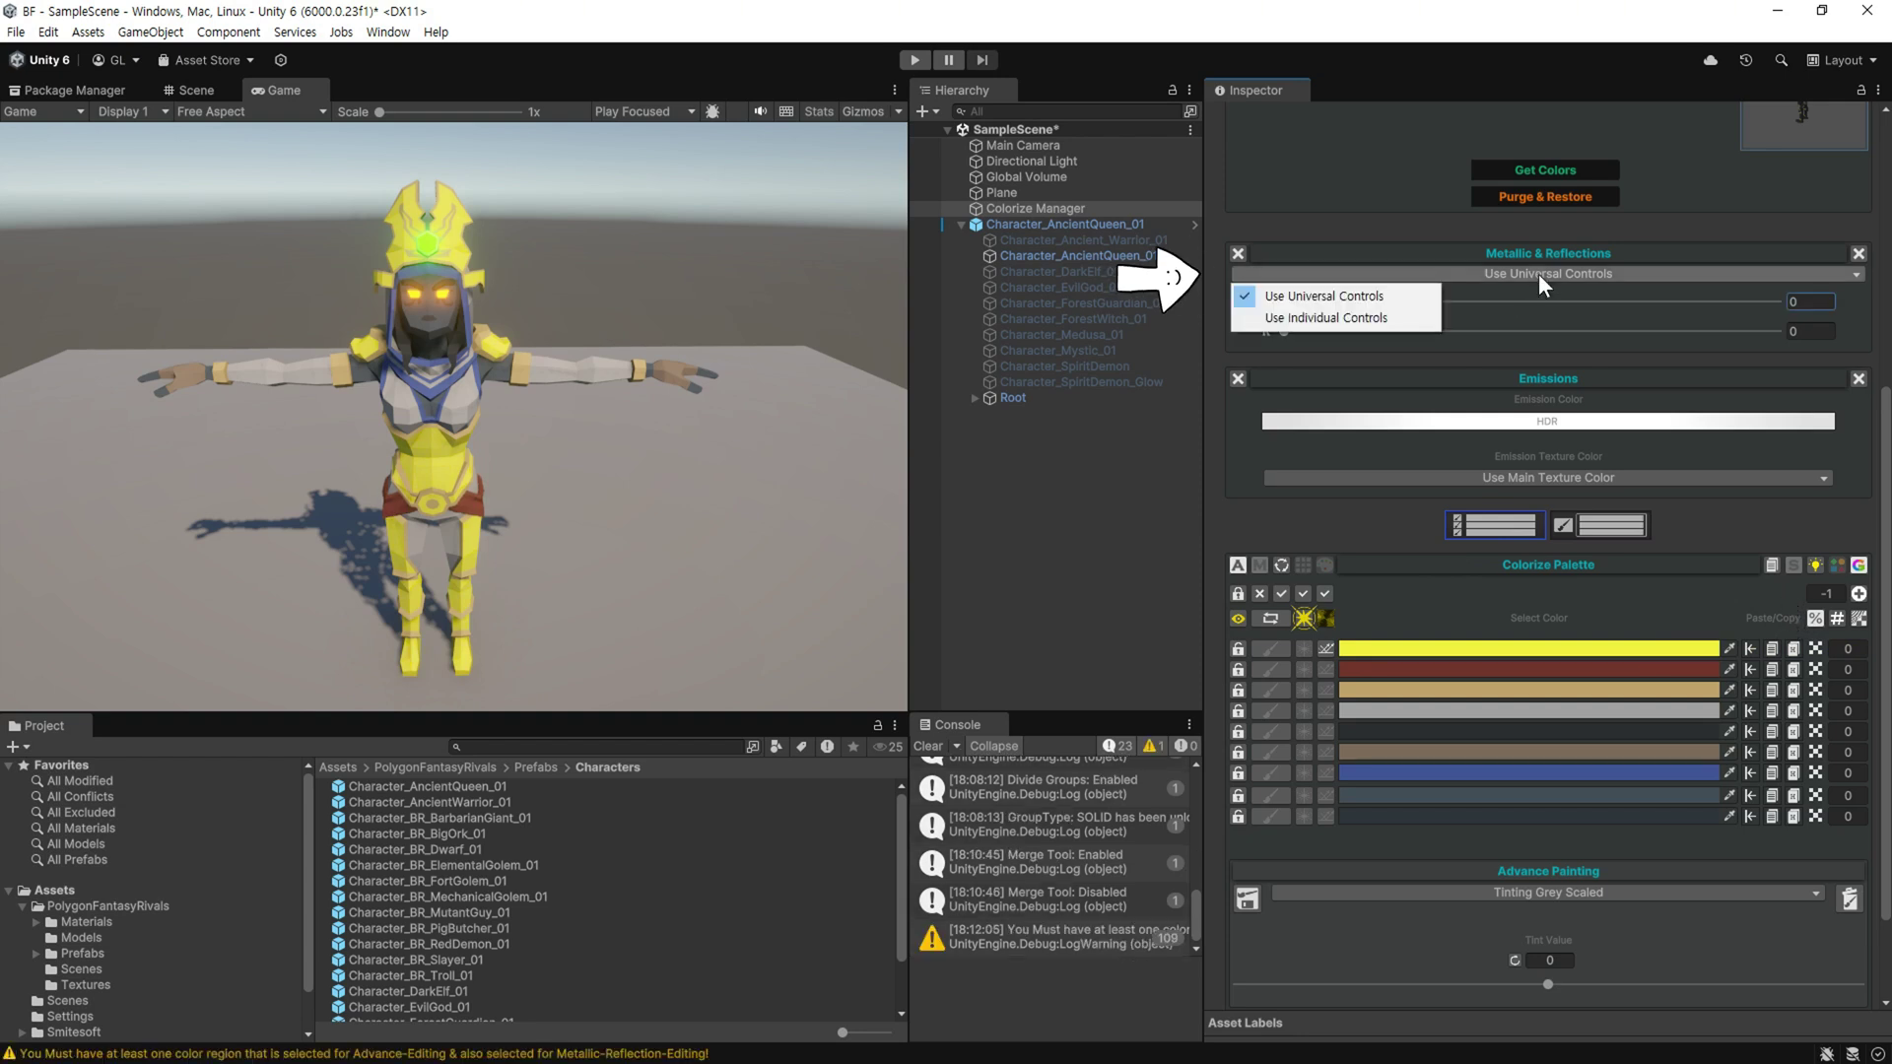
pyautogui.click(1417, 316)
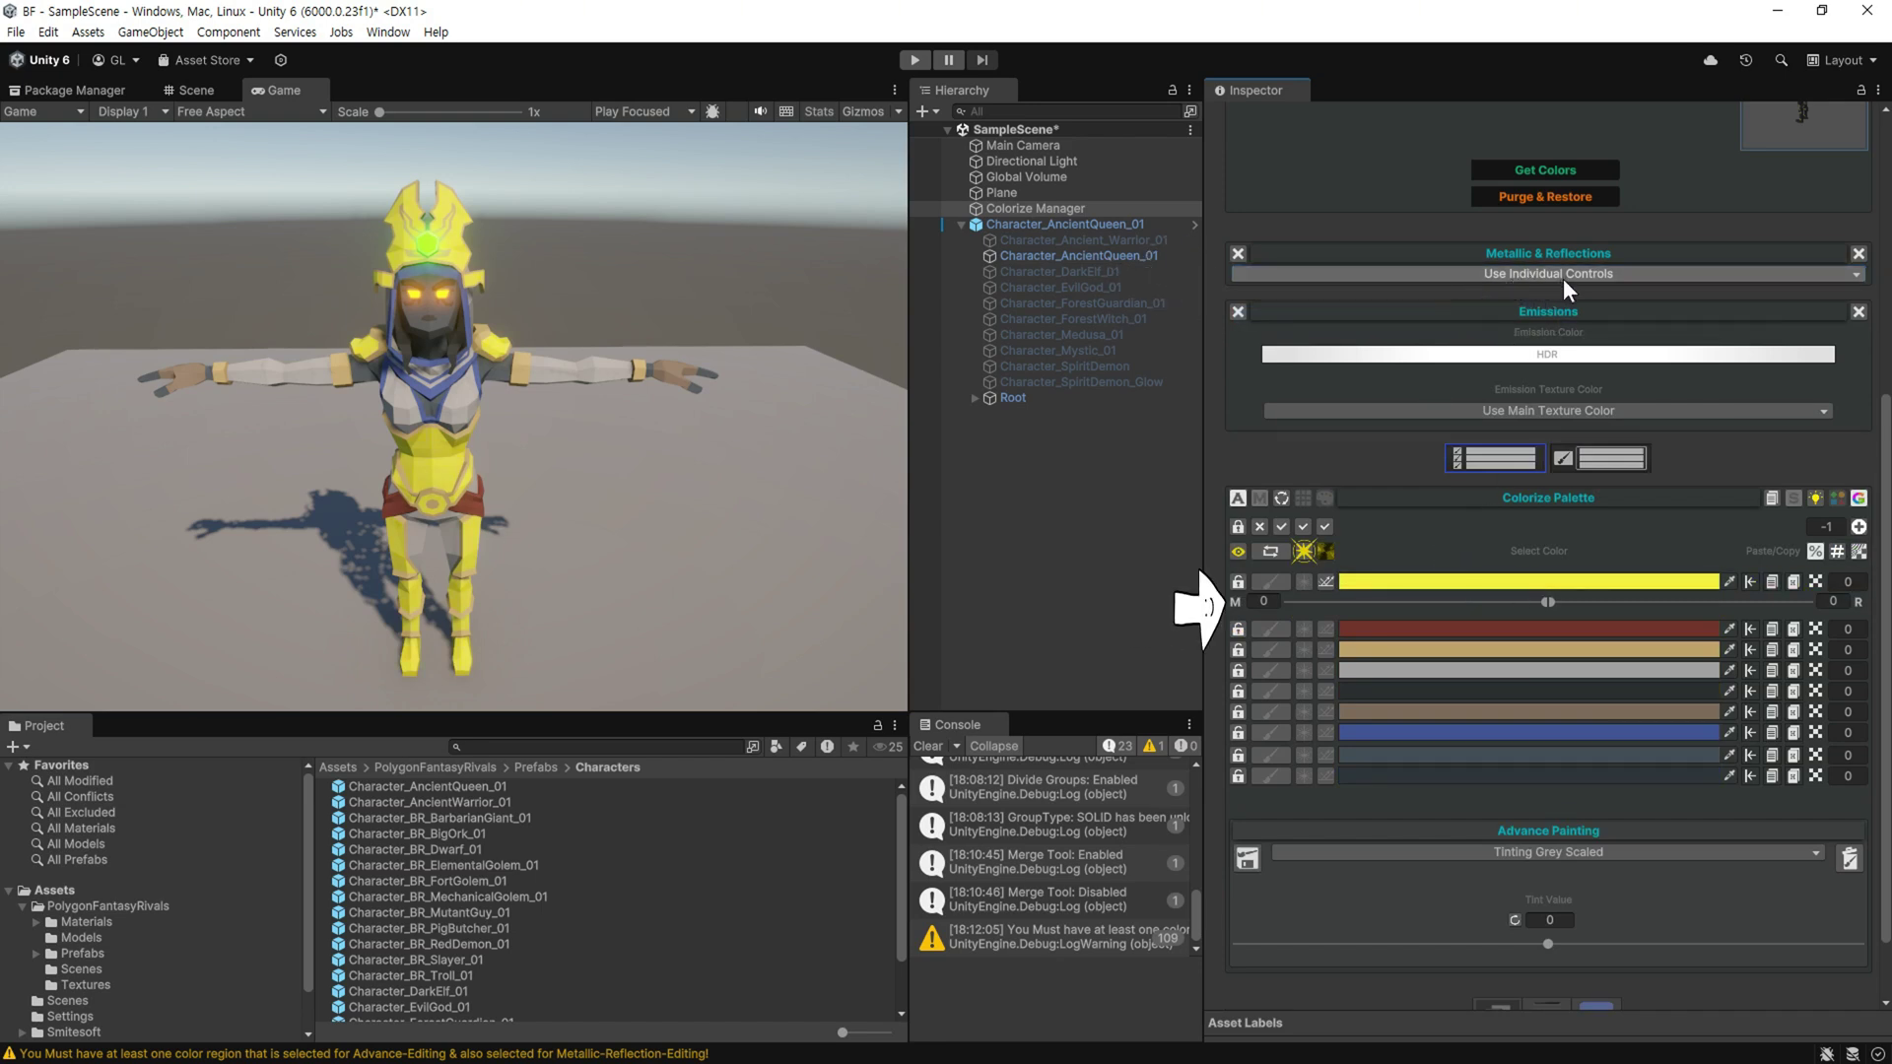
pyautogui.moveTo(1545, 602); pyautogui.dragTo(1673, 606)
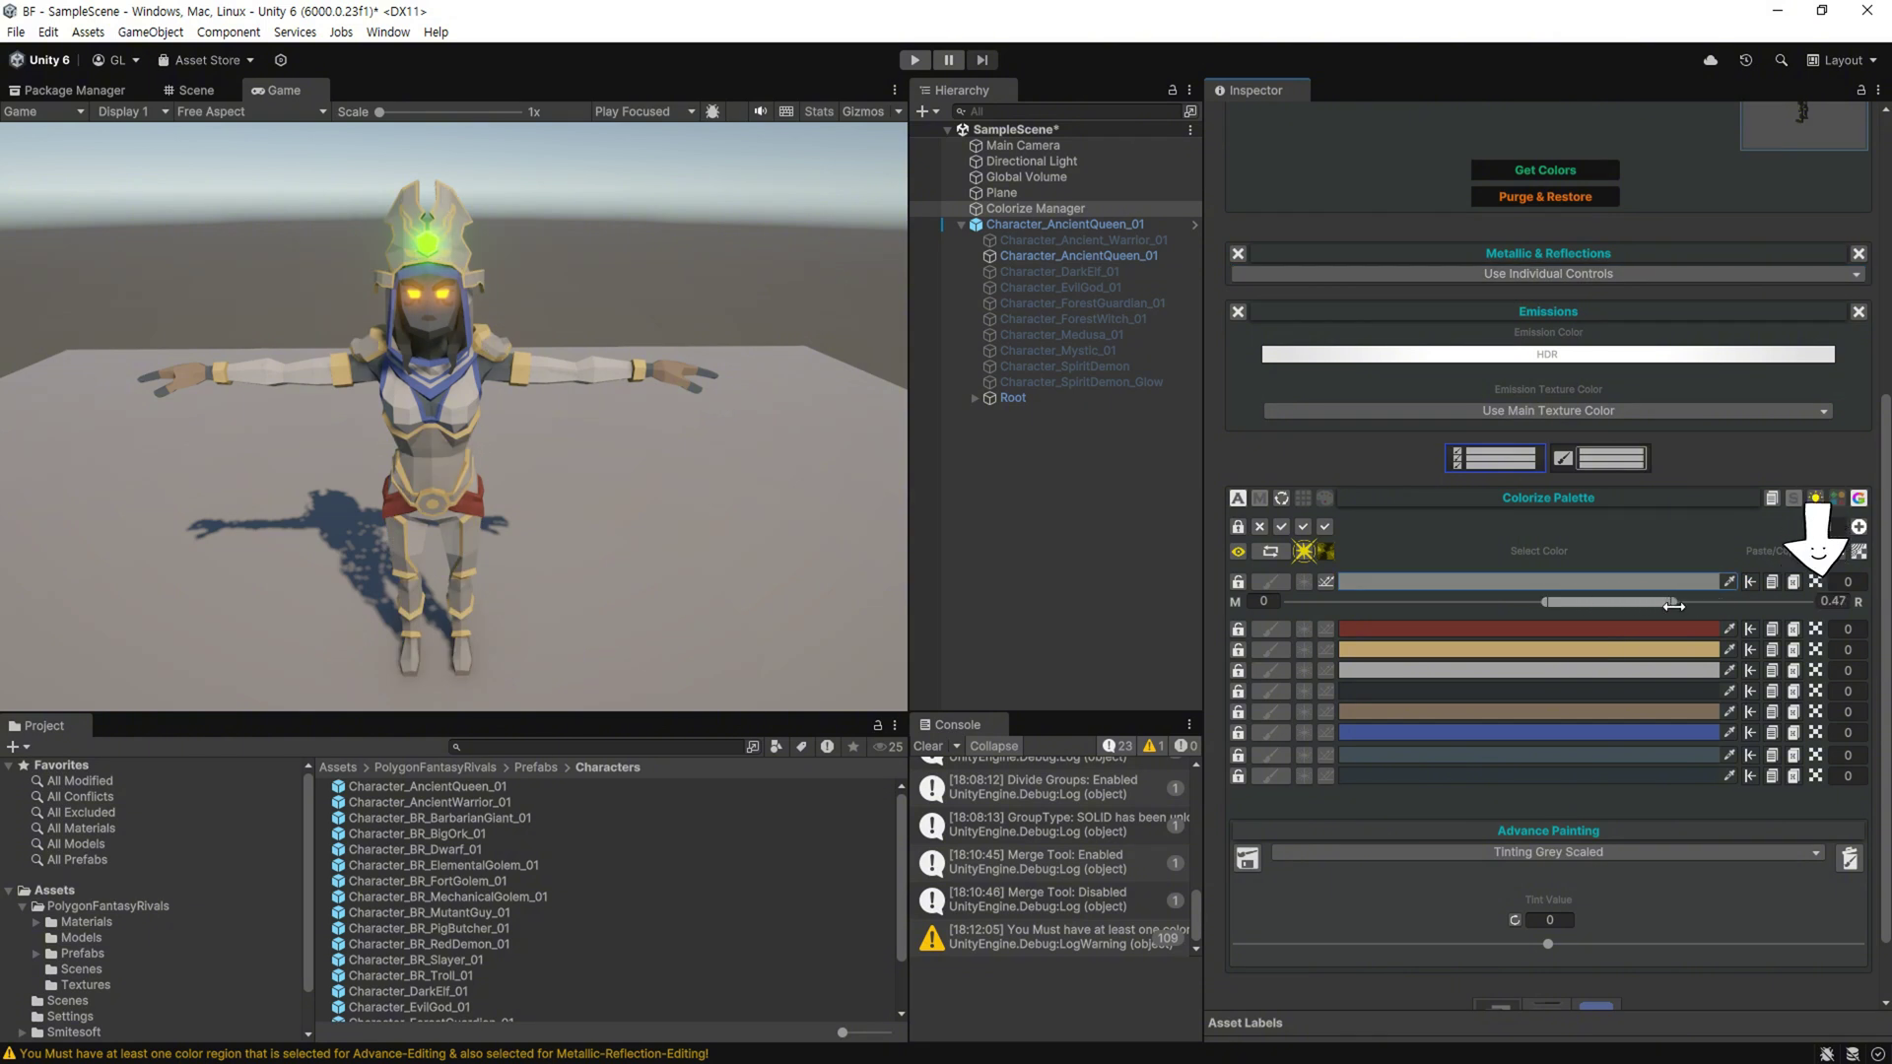
pyautogui.moveTo(1545, 602)
pyautogui.mouseDown()
pyautogui.moveTo(1330, 607)
pyautogui.moveTo(1434, 603)
pyautogui.mouseUp()
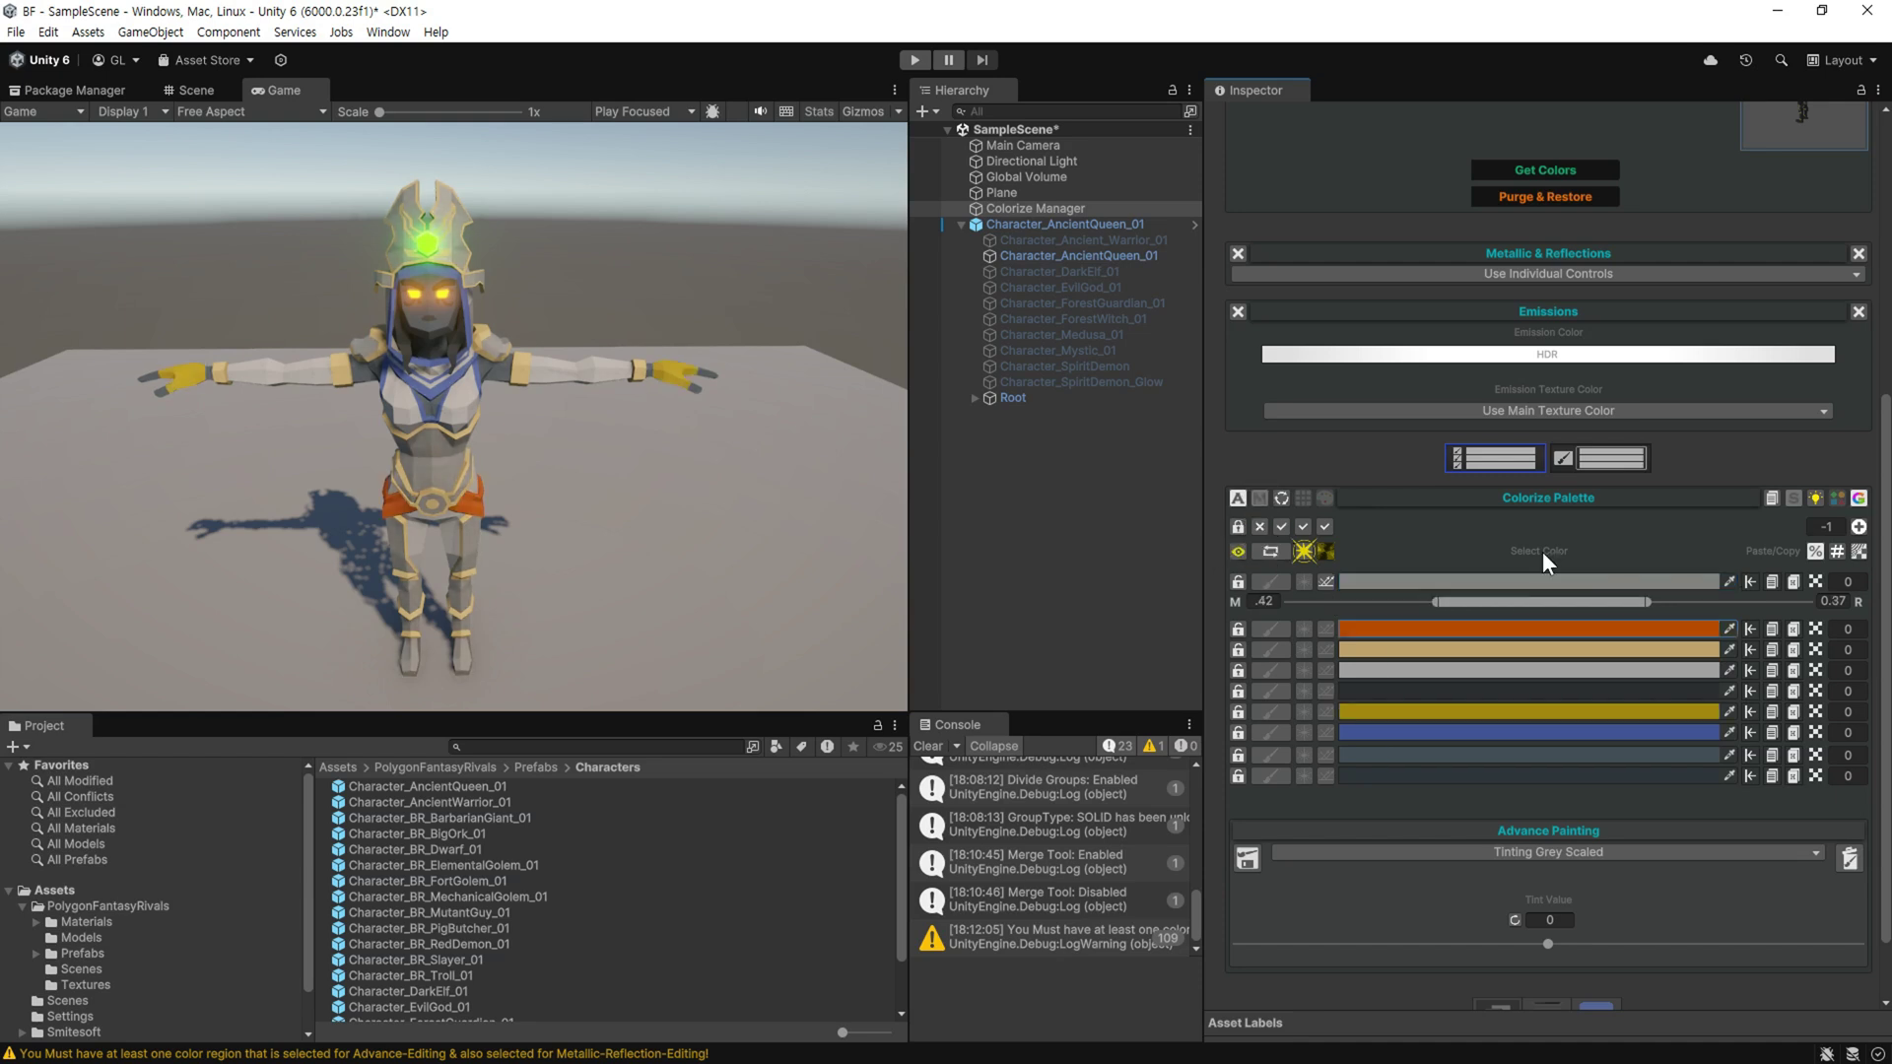
pyautogui.scroll(4, 1441, 552)
pyautogui.scroll(4, 1439, 536)
pyautogui.scroll(3, 1474, 394)
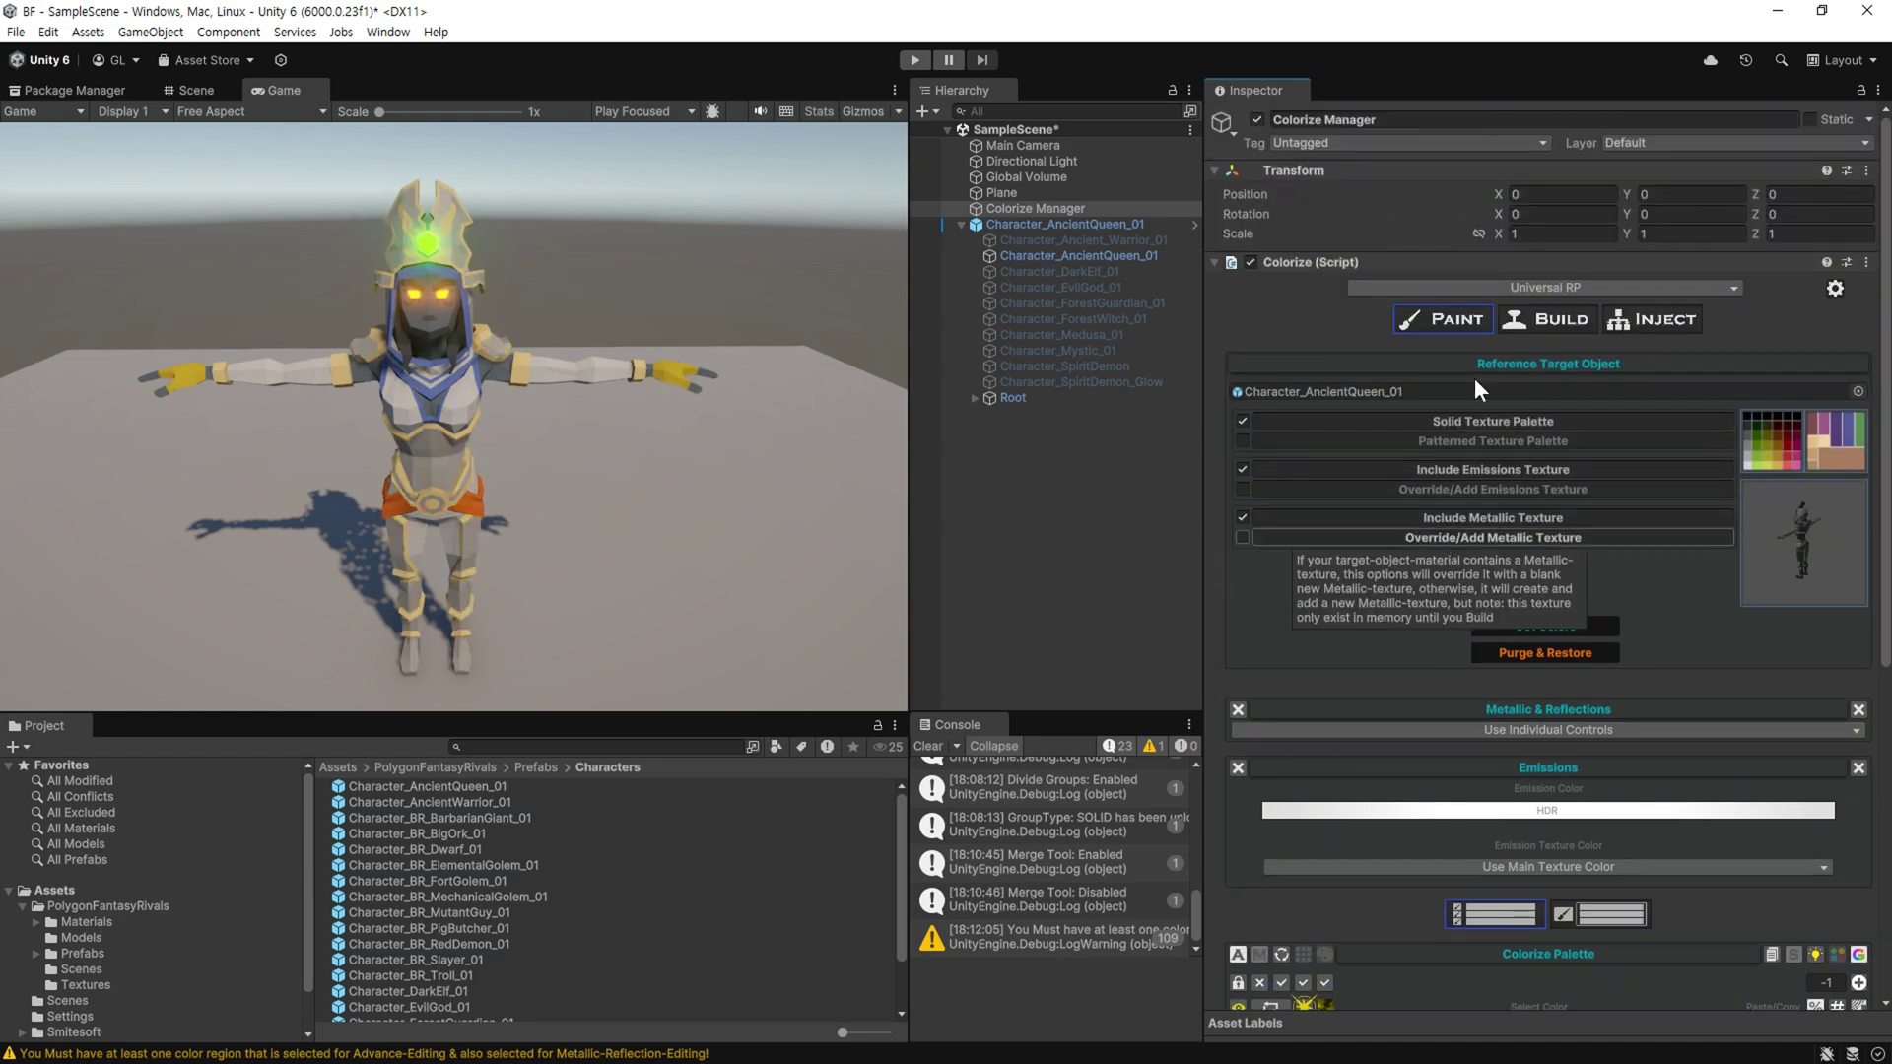
# On the BUILD tab, enable Prevent Same Color Merging and keep Use Object Name Only naming
pyautogui.click(1552, 321)
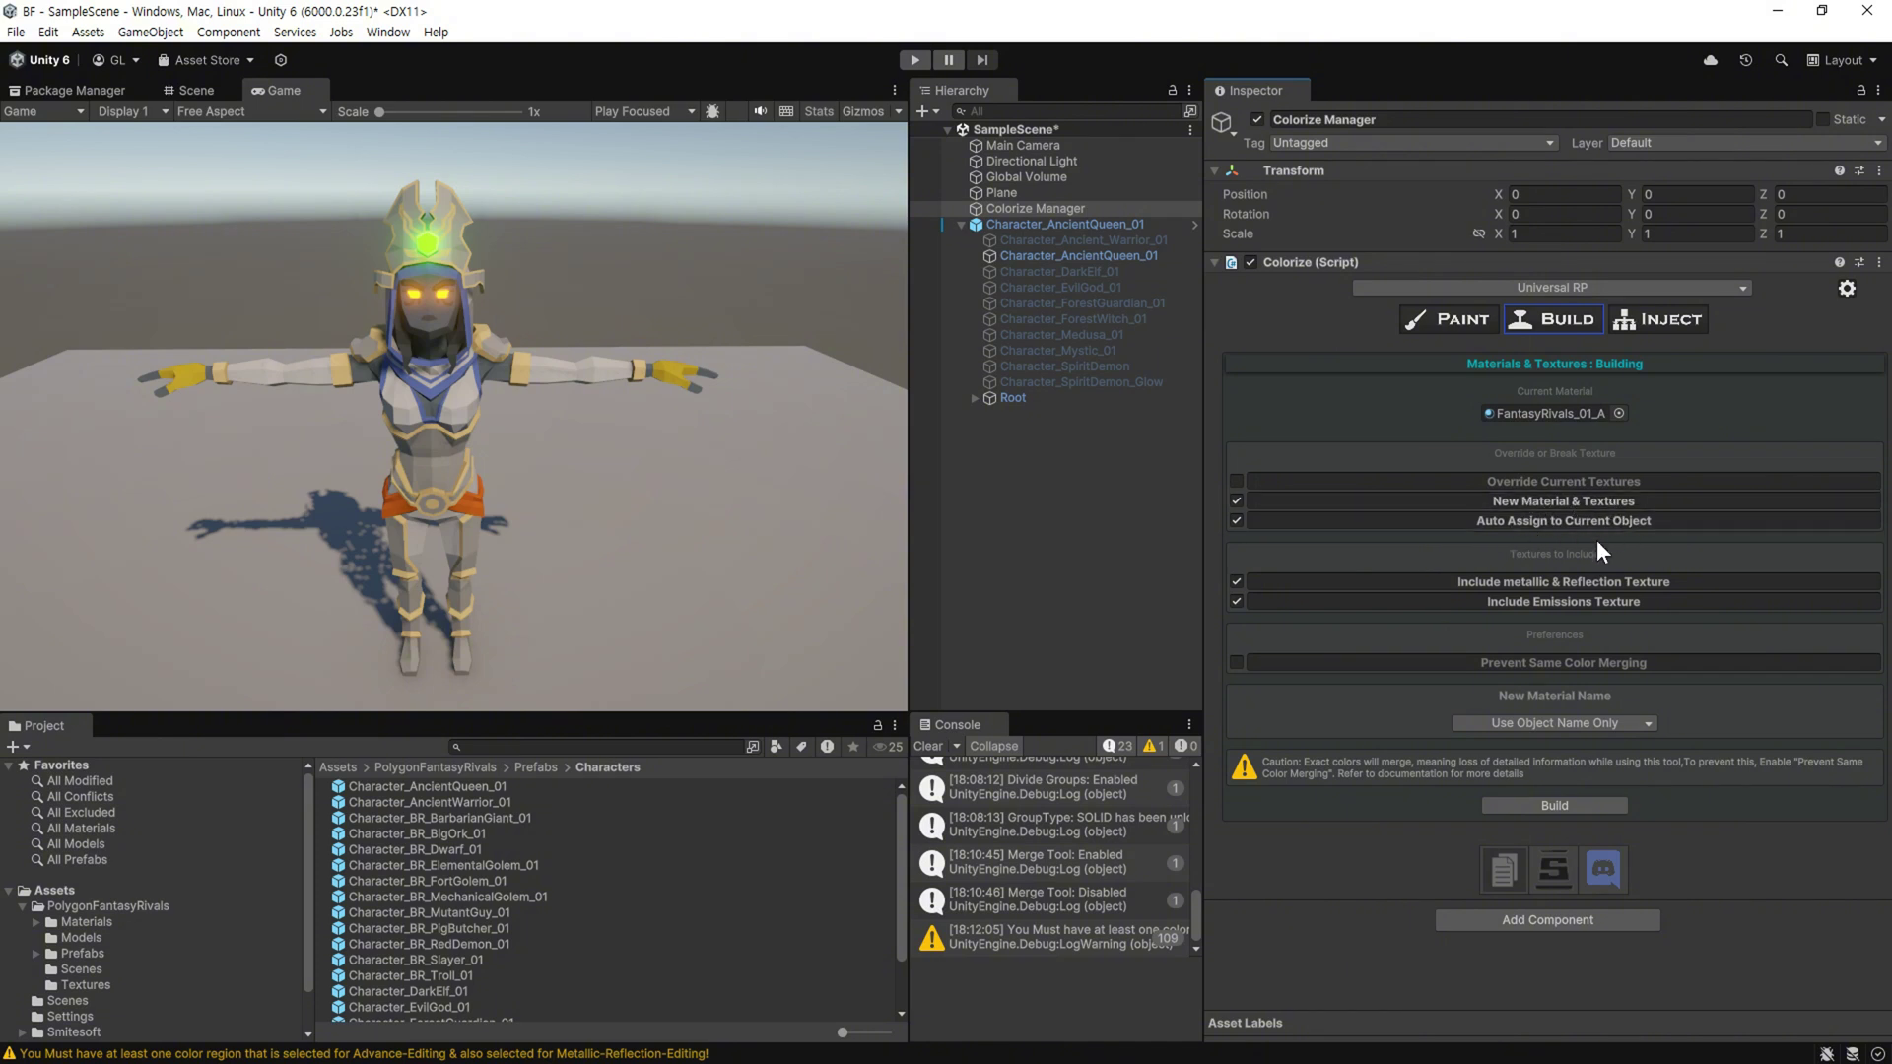
pyautogui.click(1238, 663)
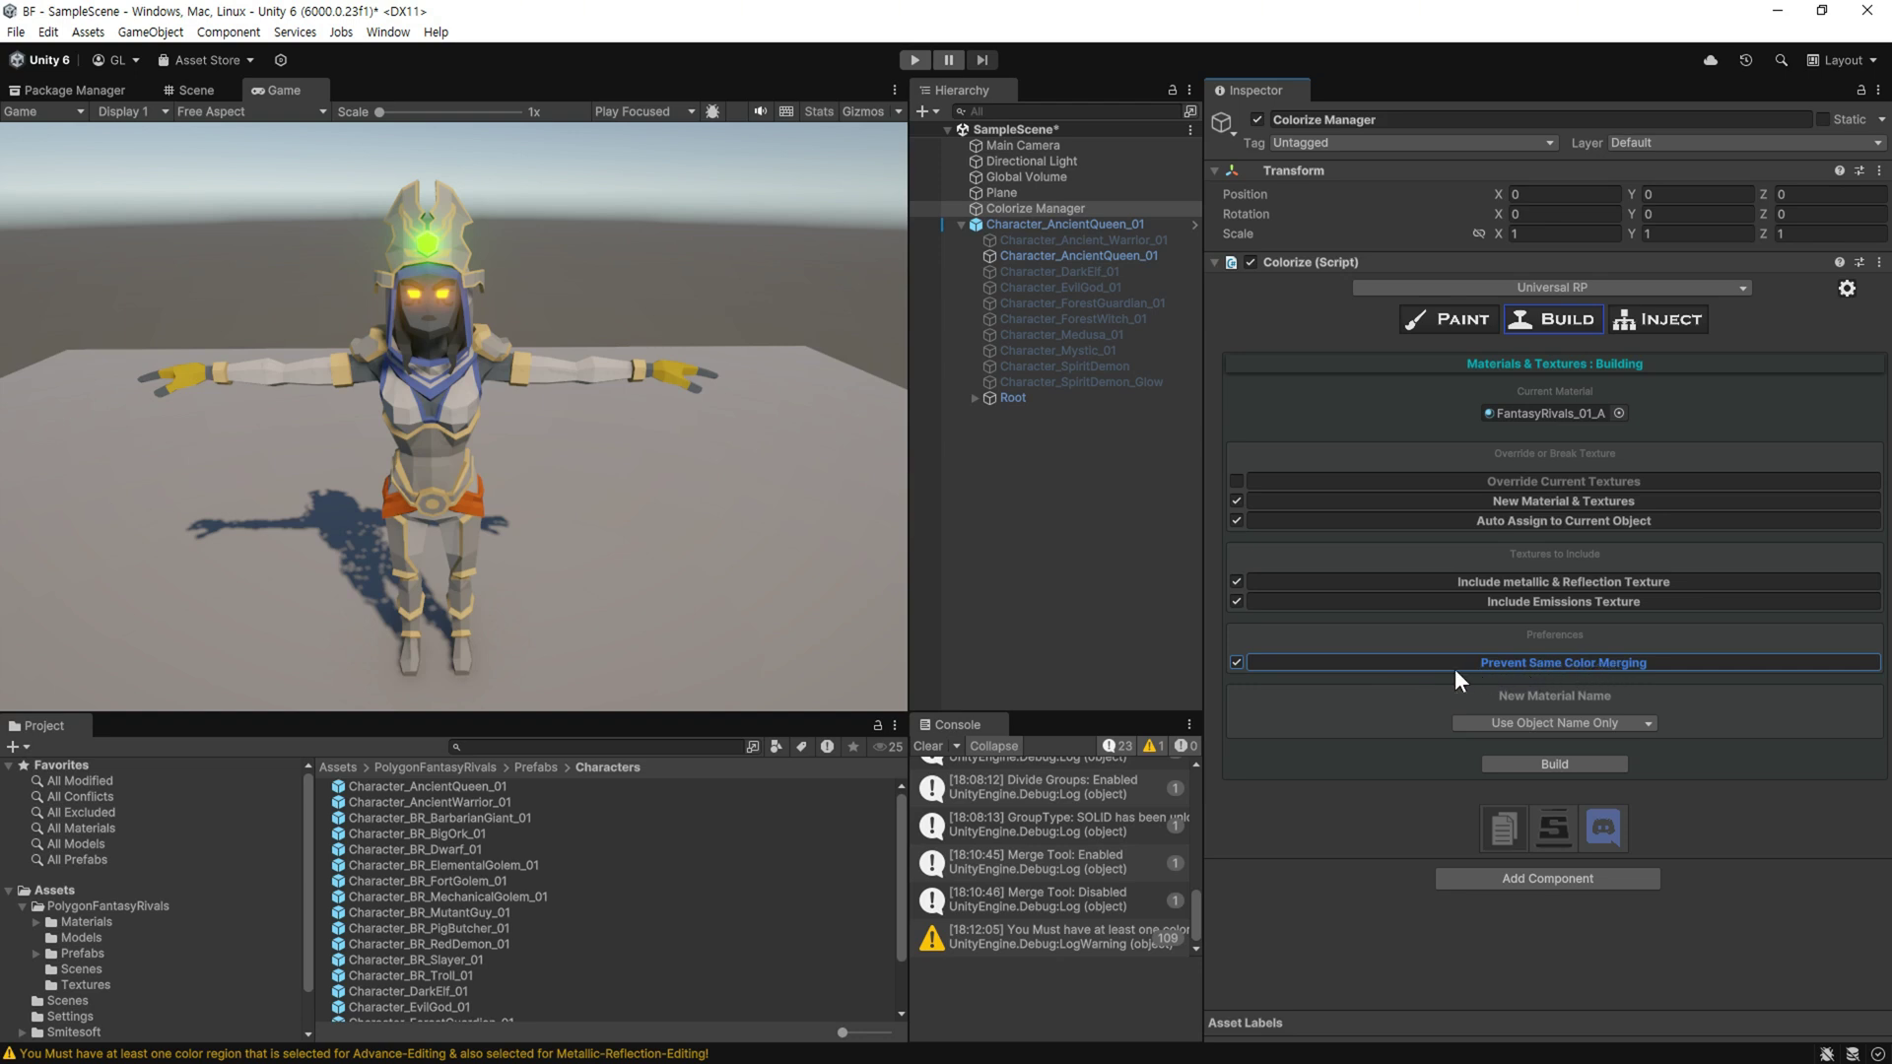
pyautogui.click(1592, 725)
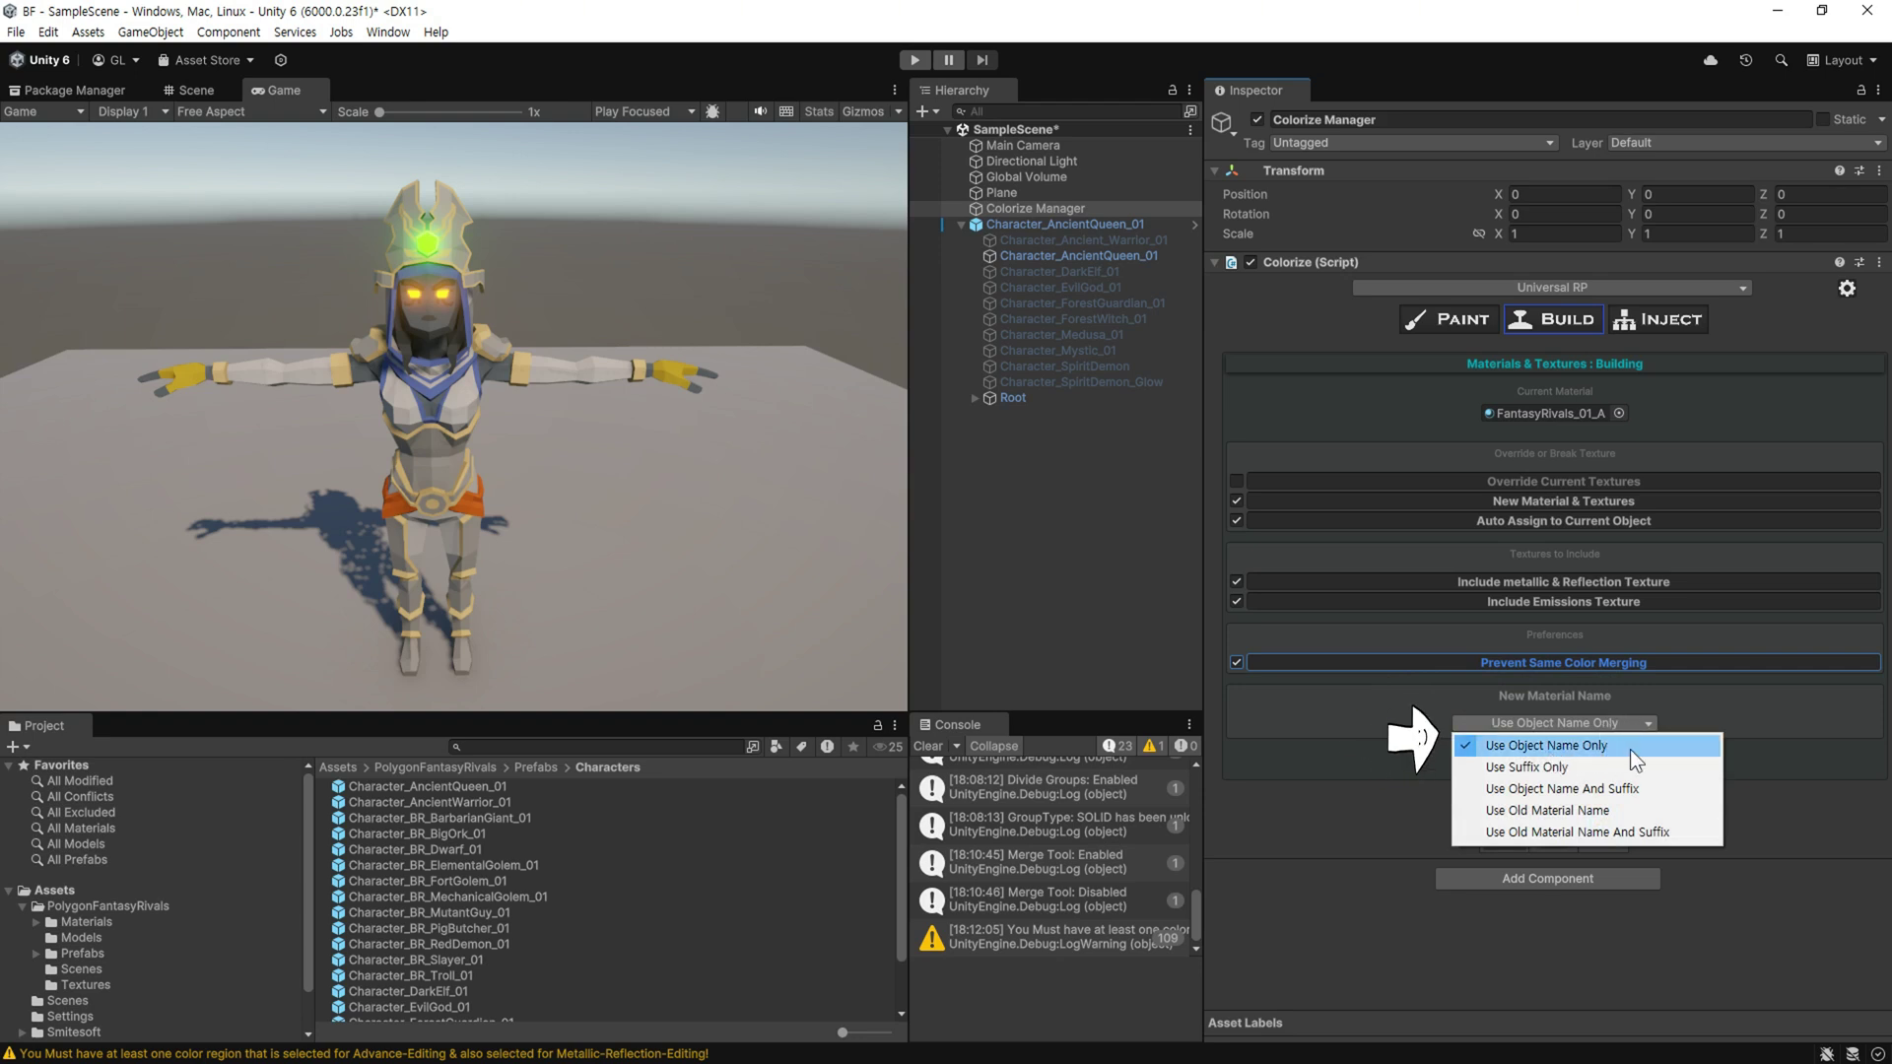
pyautogui.click(1630, 749)
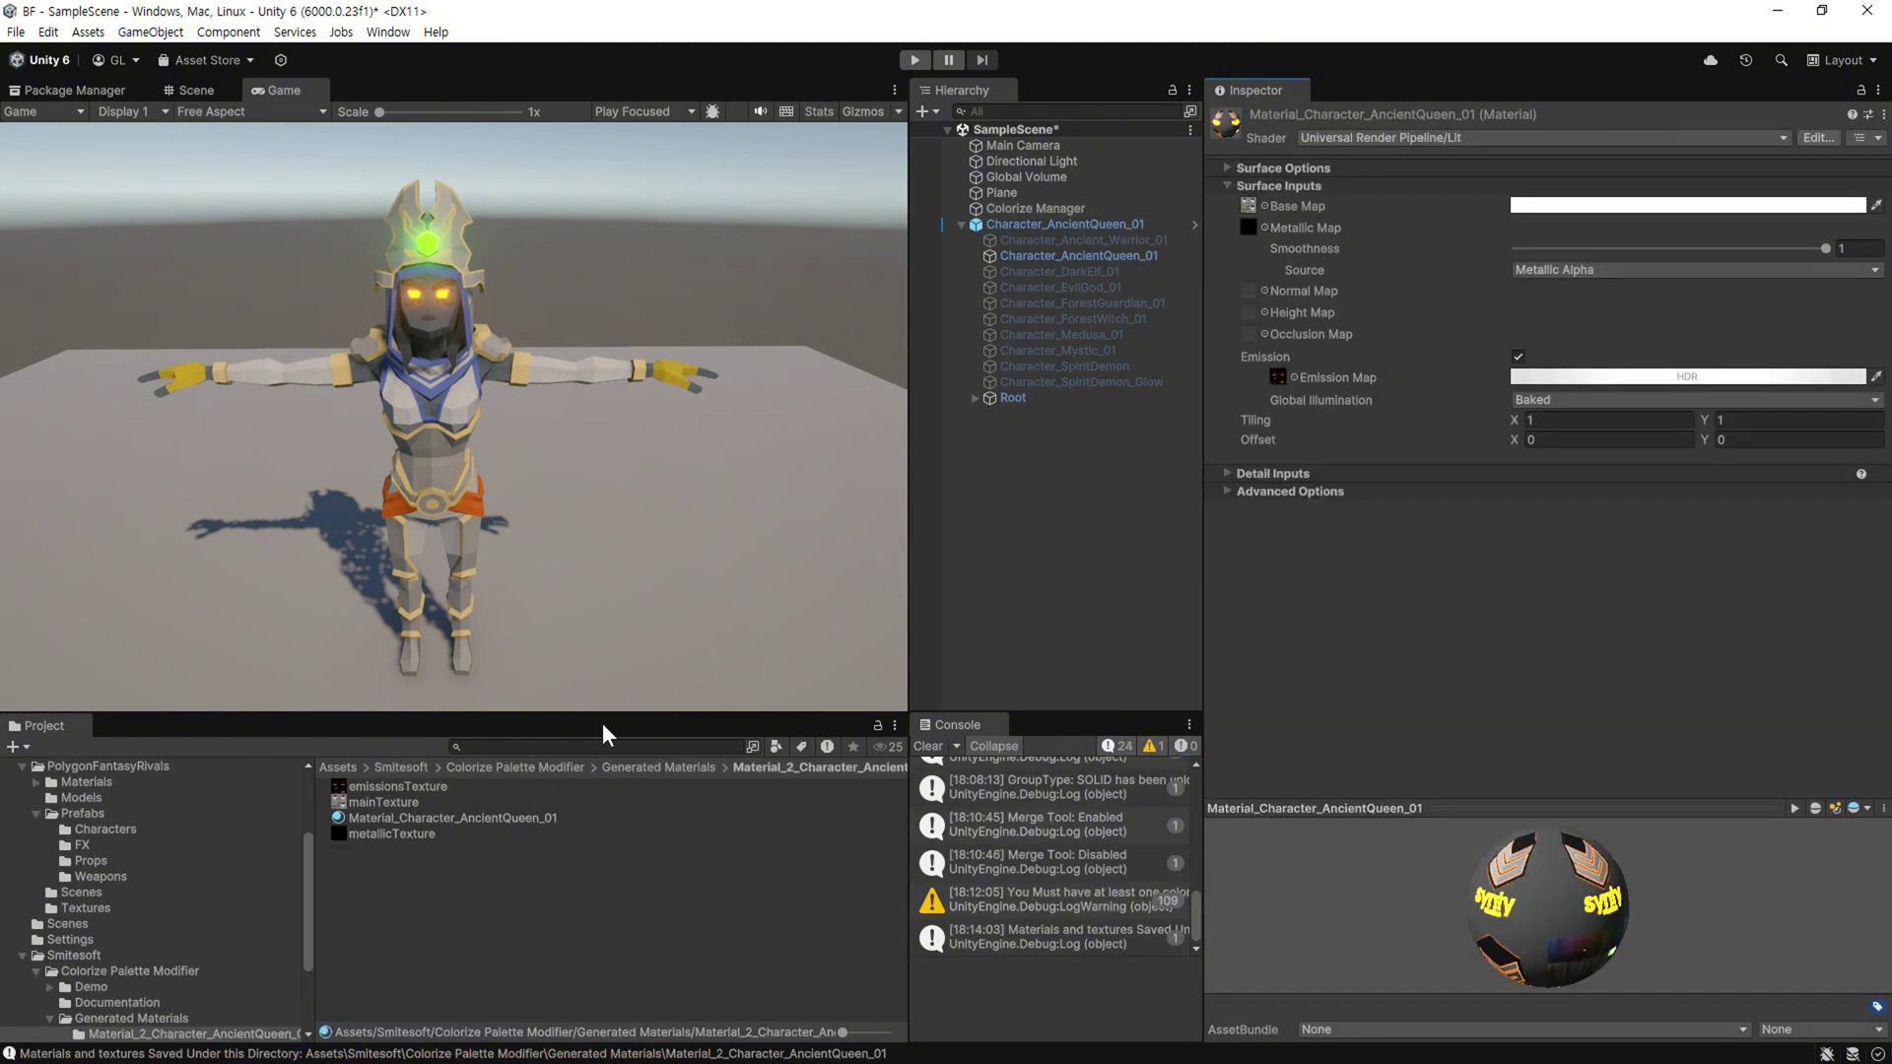
# Enlarge the Project panel and folder tree, then ping the Element 0 material Material_Character_AncientQueen_01
pyautogui.scroll(-3, 193, 834)
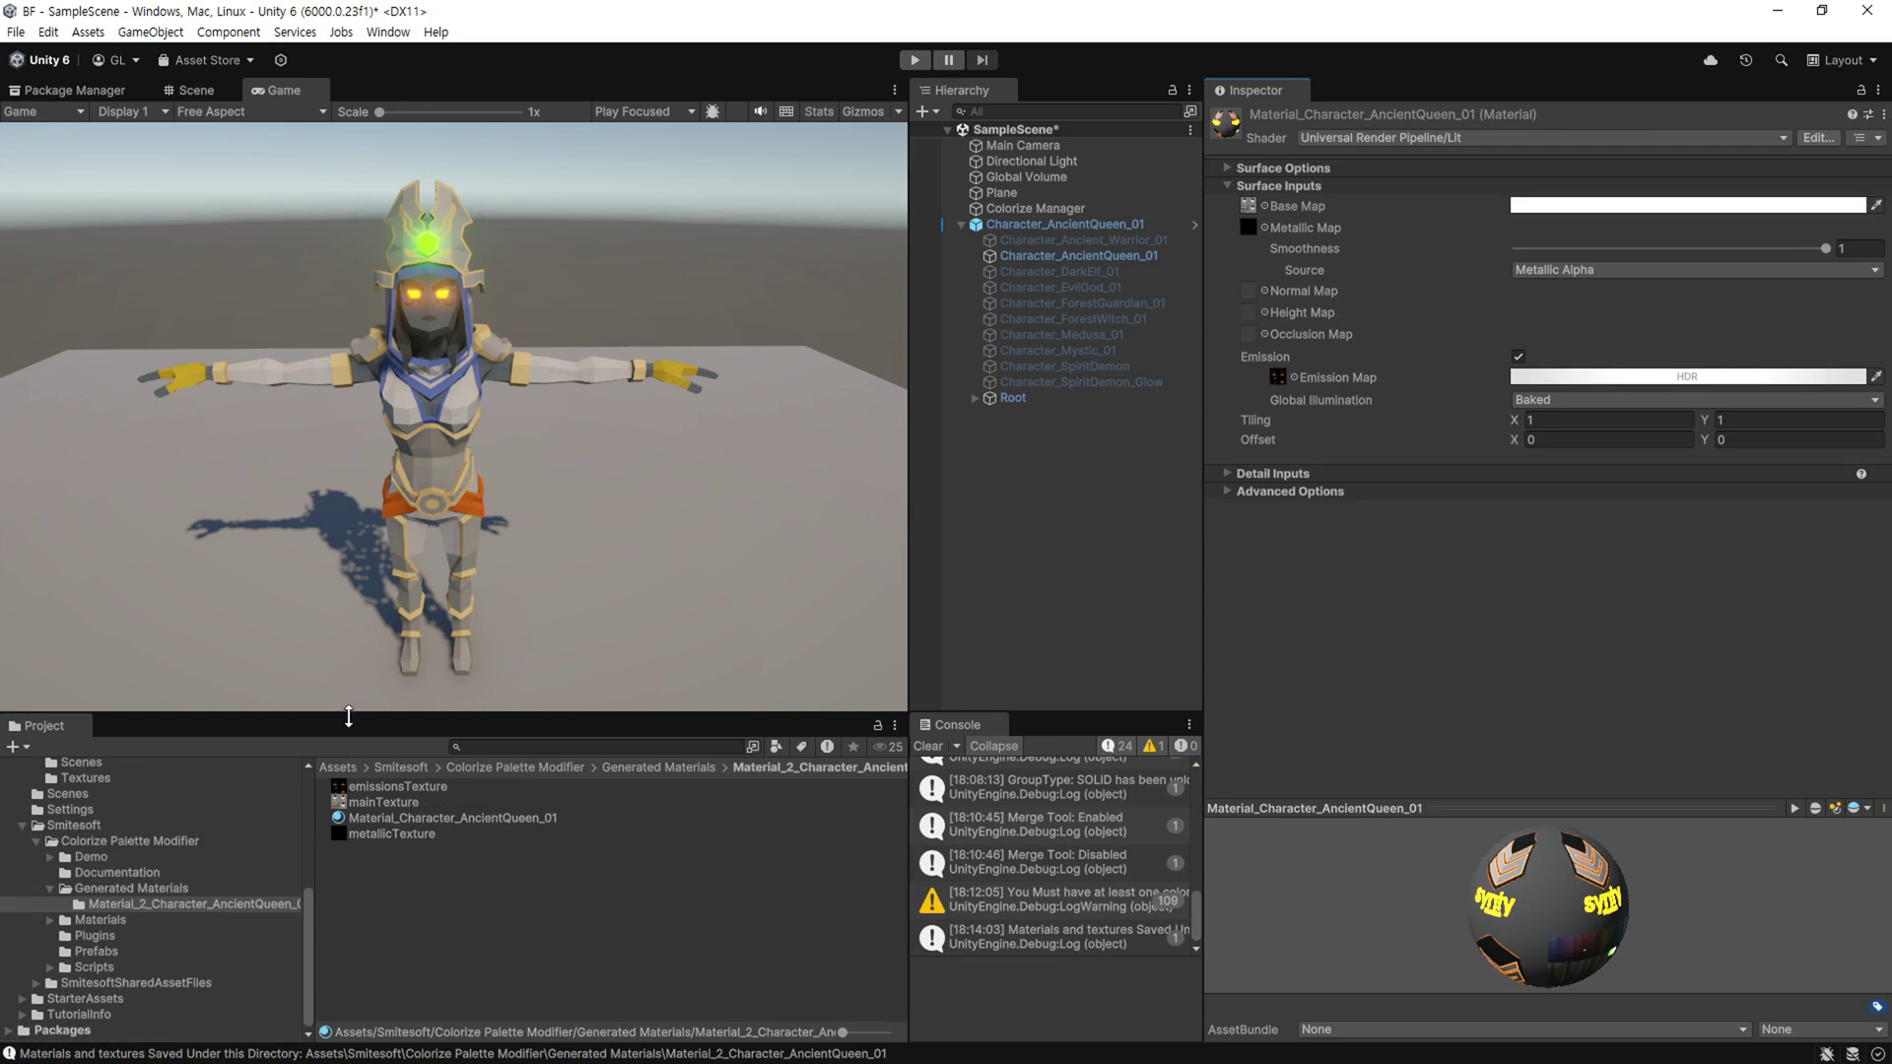
pyautogui.moveTo(349, 716); pyautogui.dragTo(349, 490)
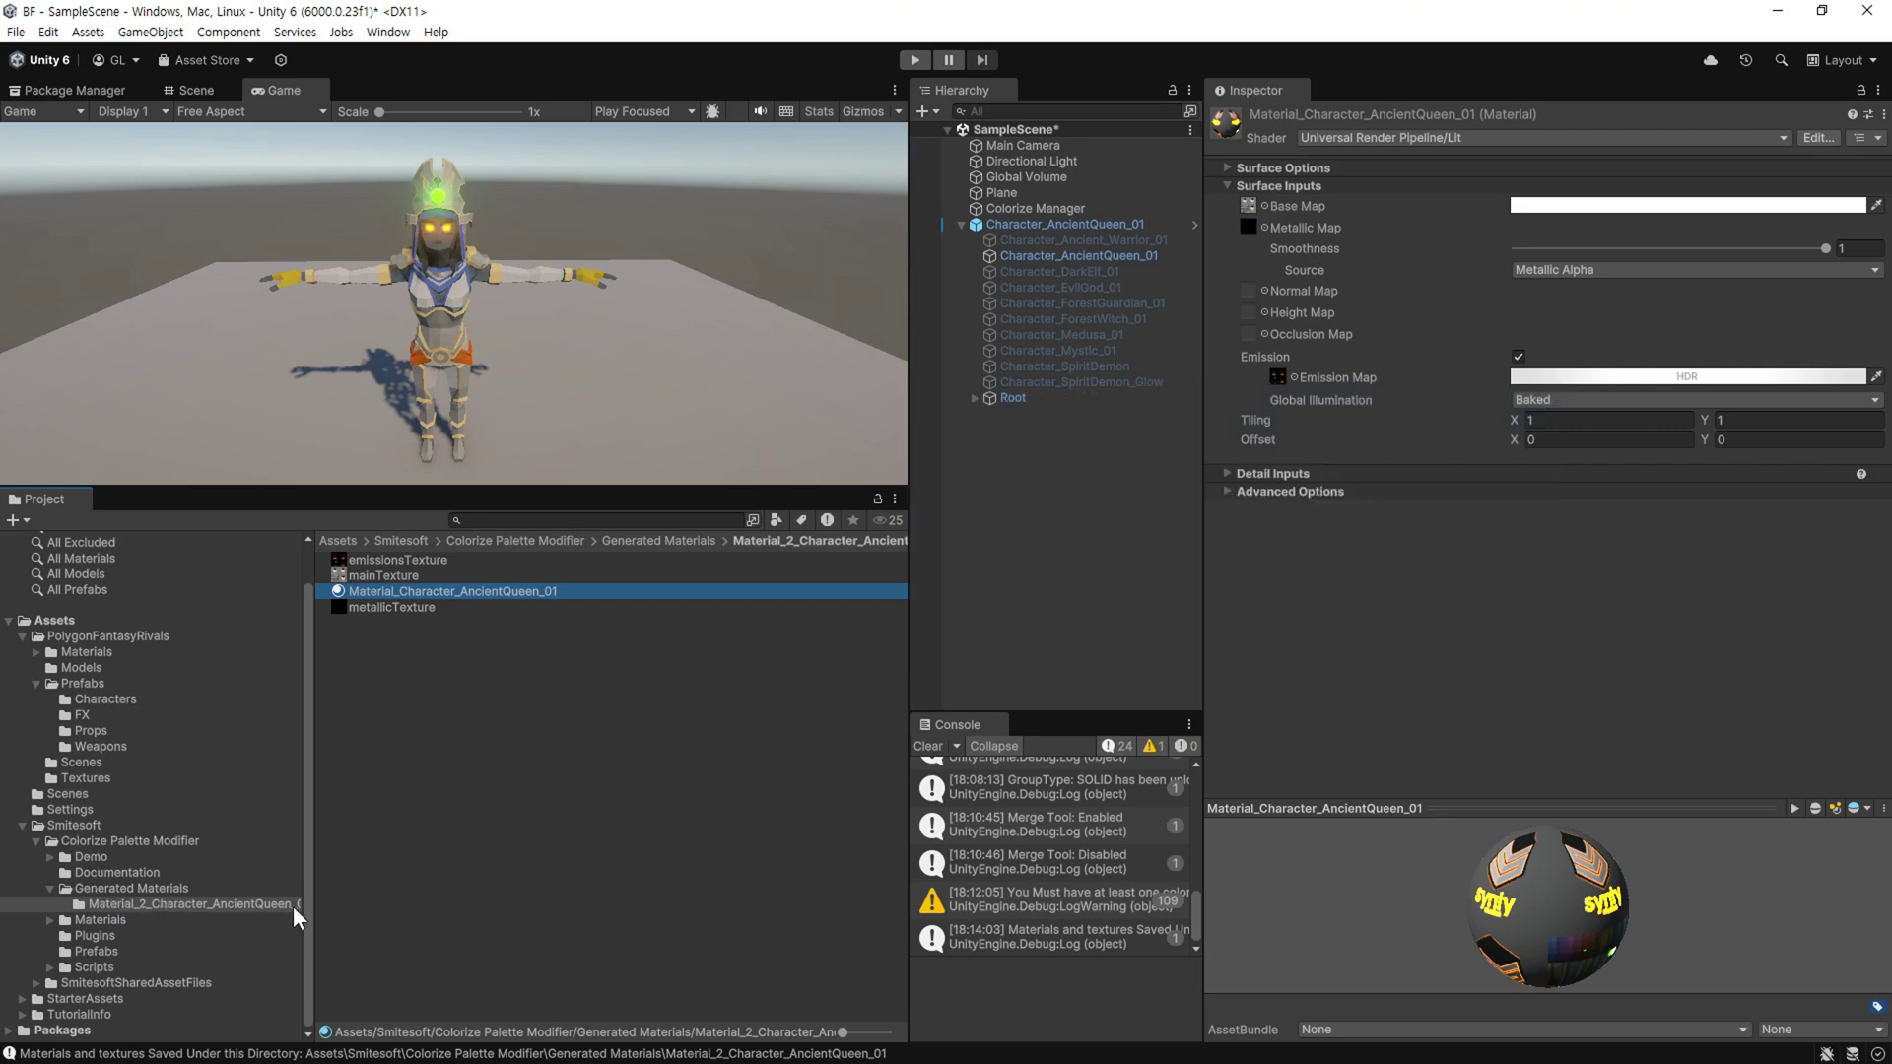
pyautogui.moveTo(306, 907); pyautogui.dragTo(389, 906)
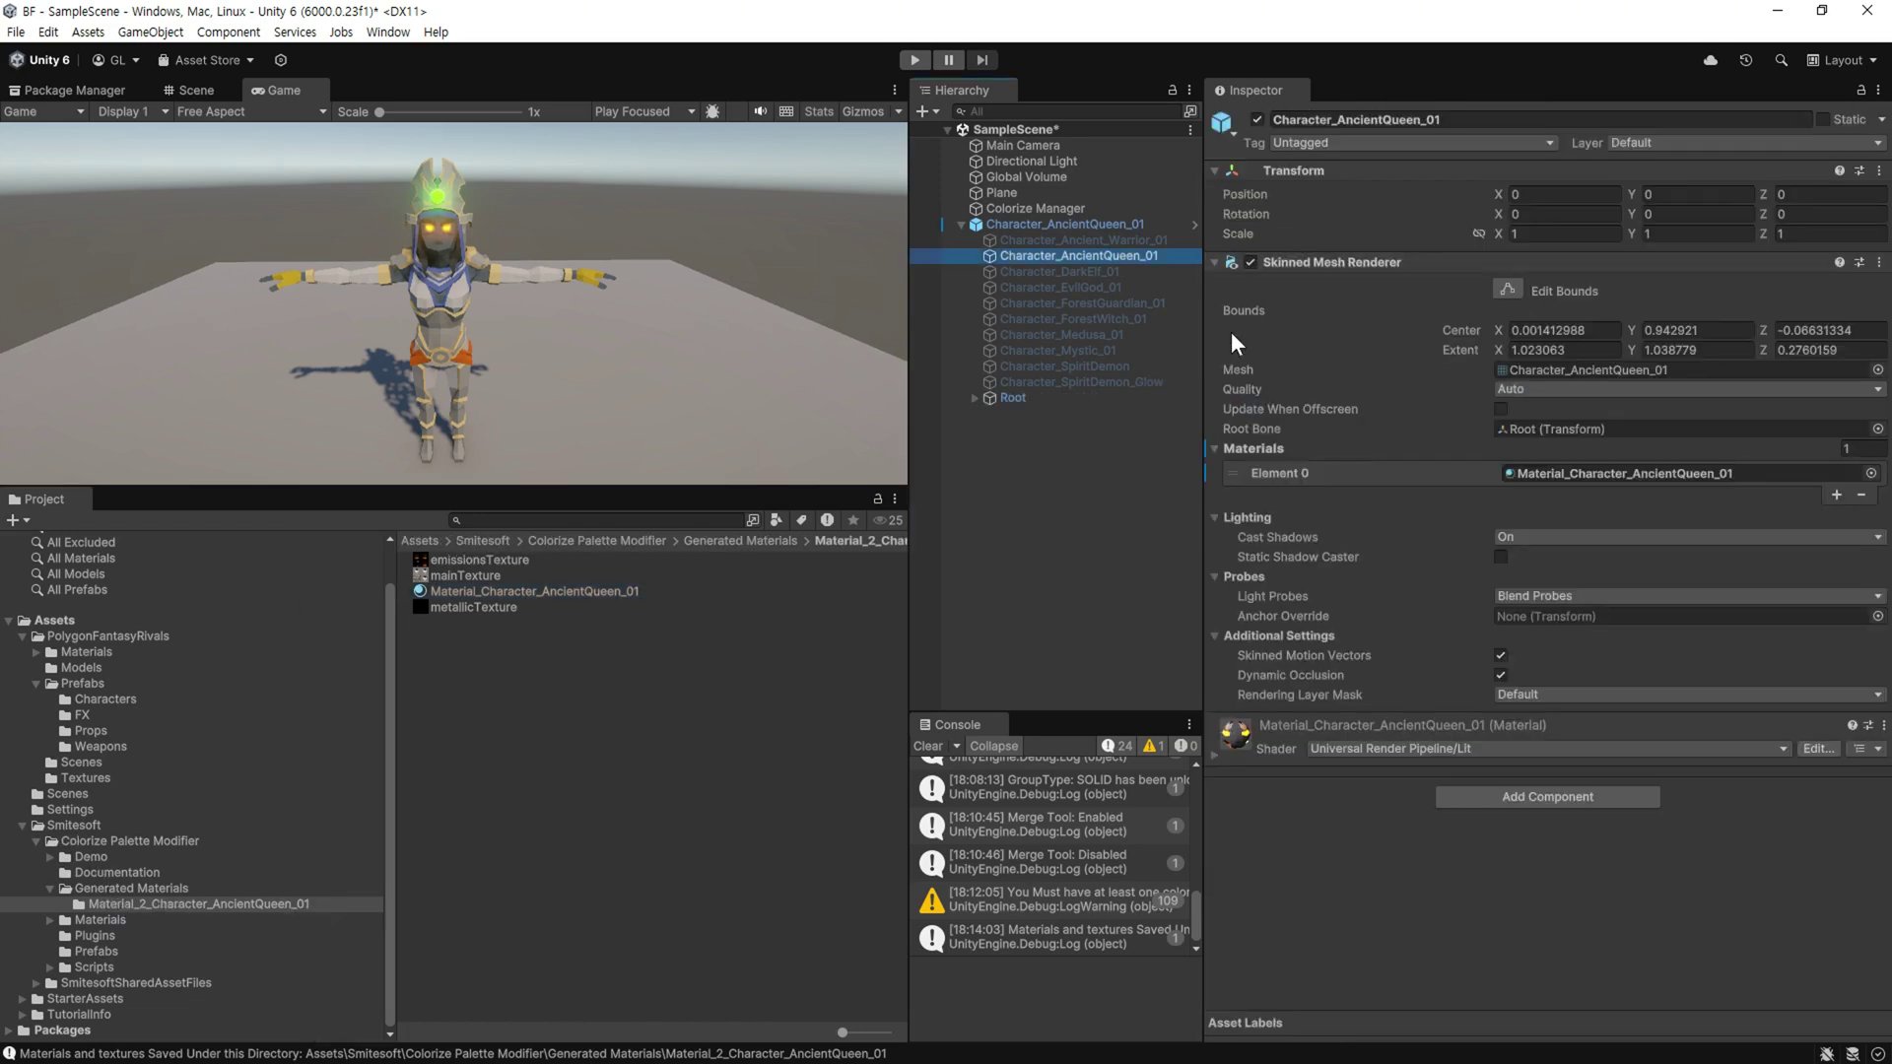
pyautogui.click(1666, 474)
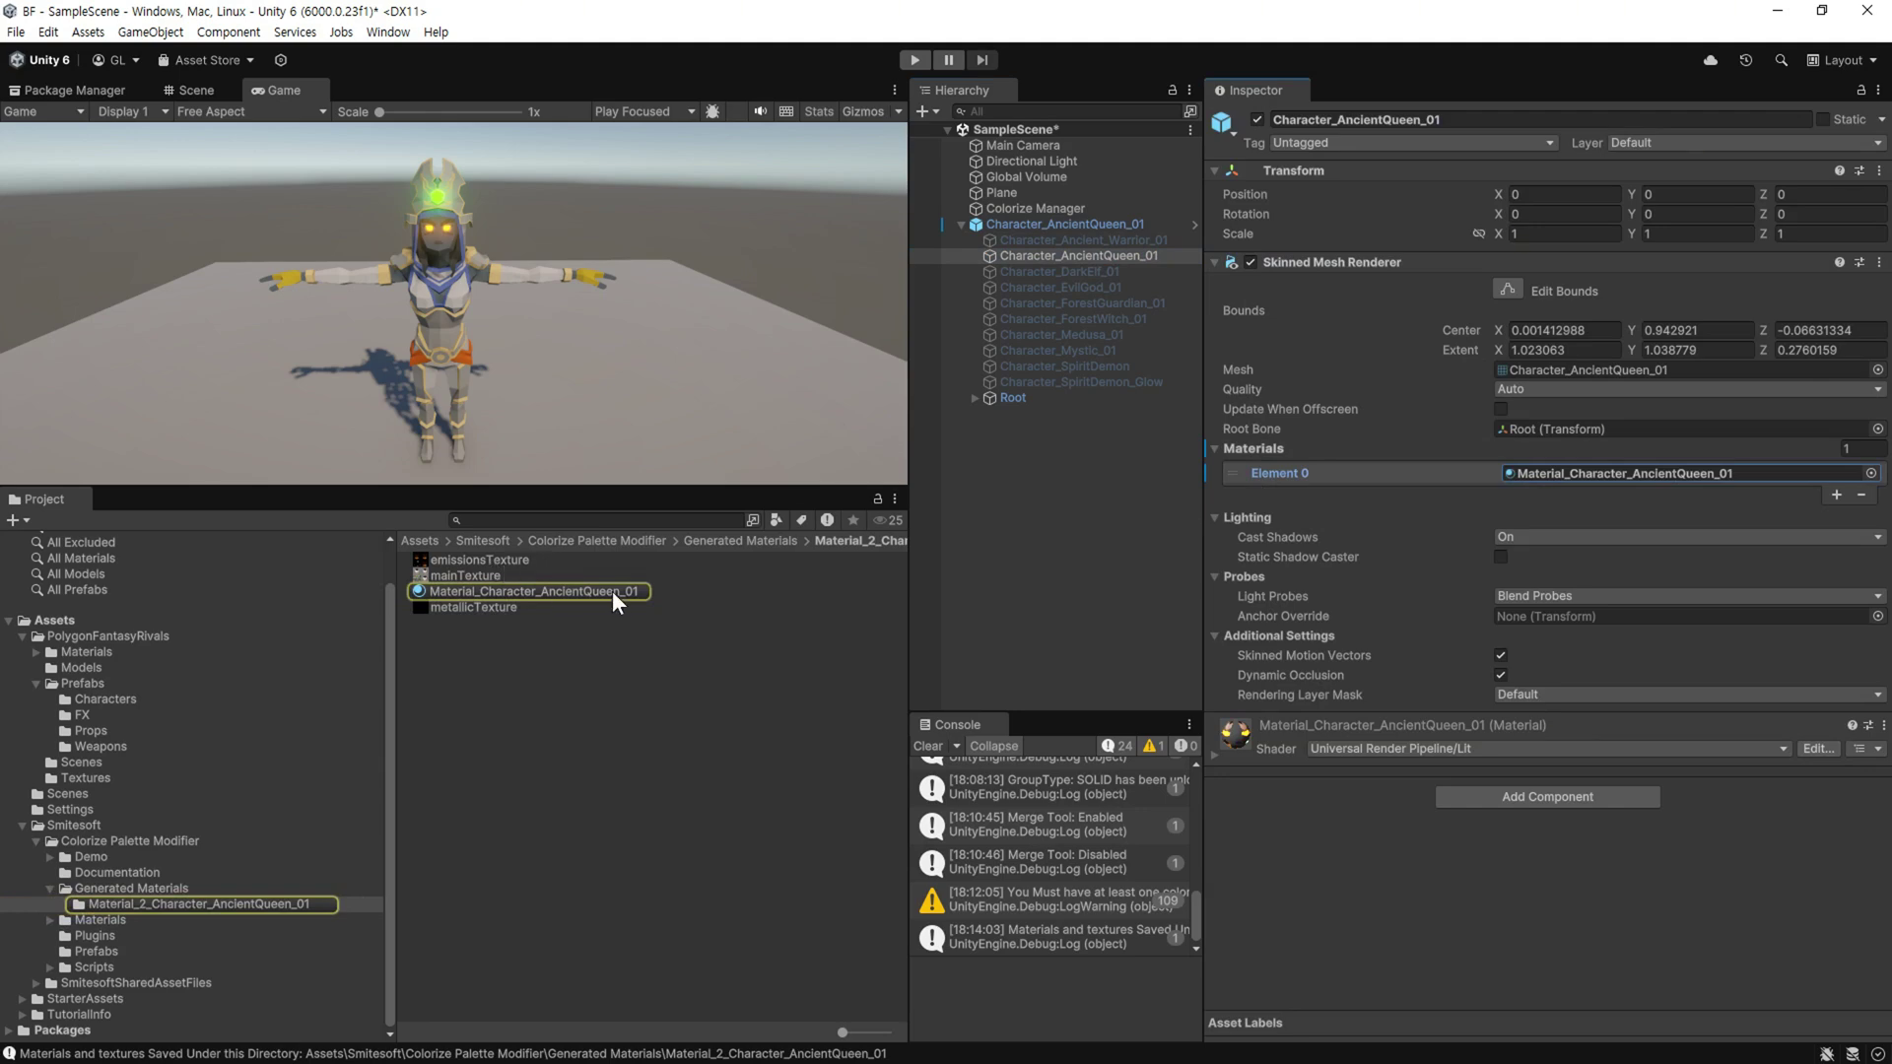
# Use Random Between Shades_2x2C to roll many random palette variations on the Ancient Queen
pyautogui.click(491, 577)
pyautogui.click(502, 560)
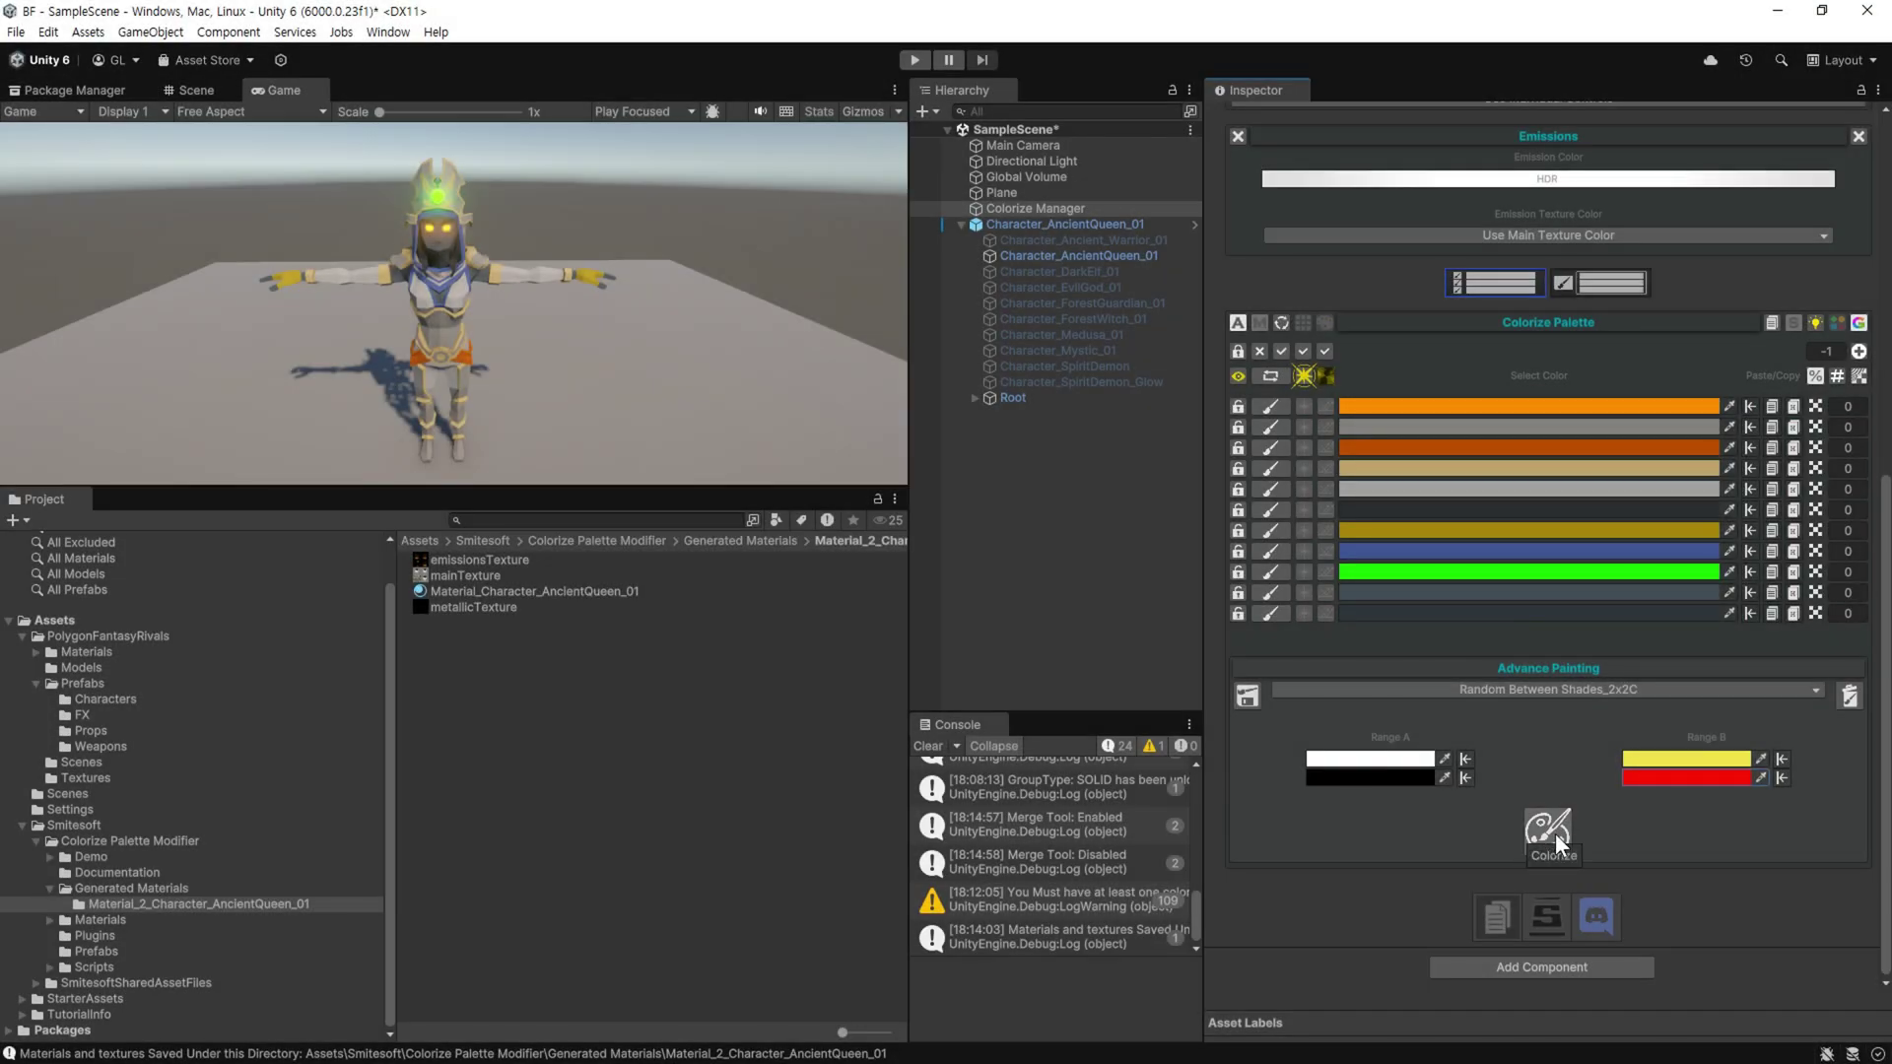
pyautogui.click(1549, 830)
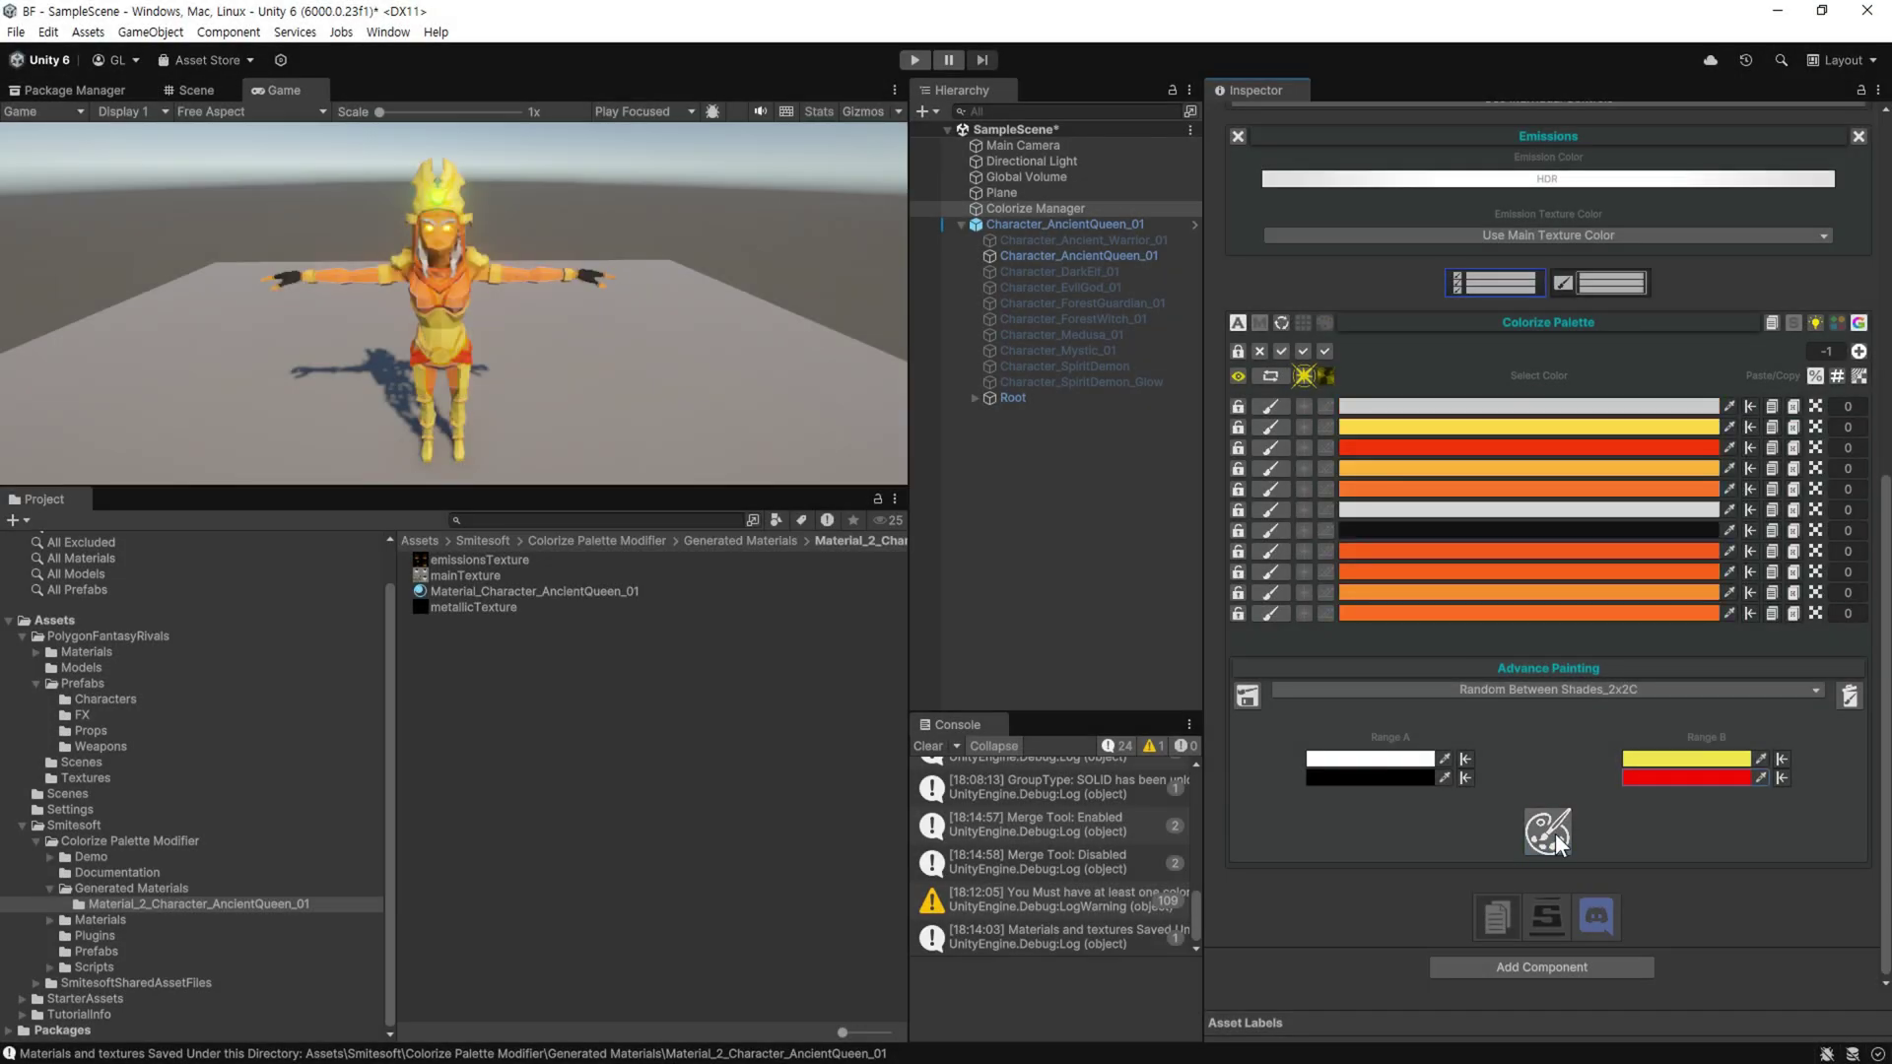
pyautogui.click(1555, 837)
pyautogui.click(1555, 837)
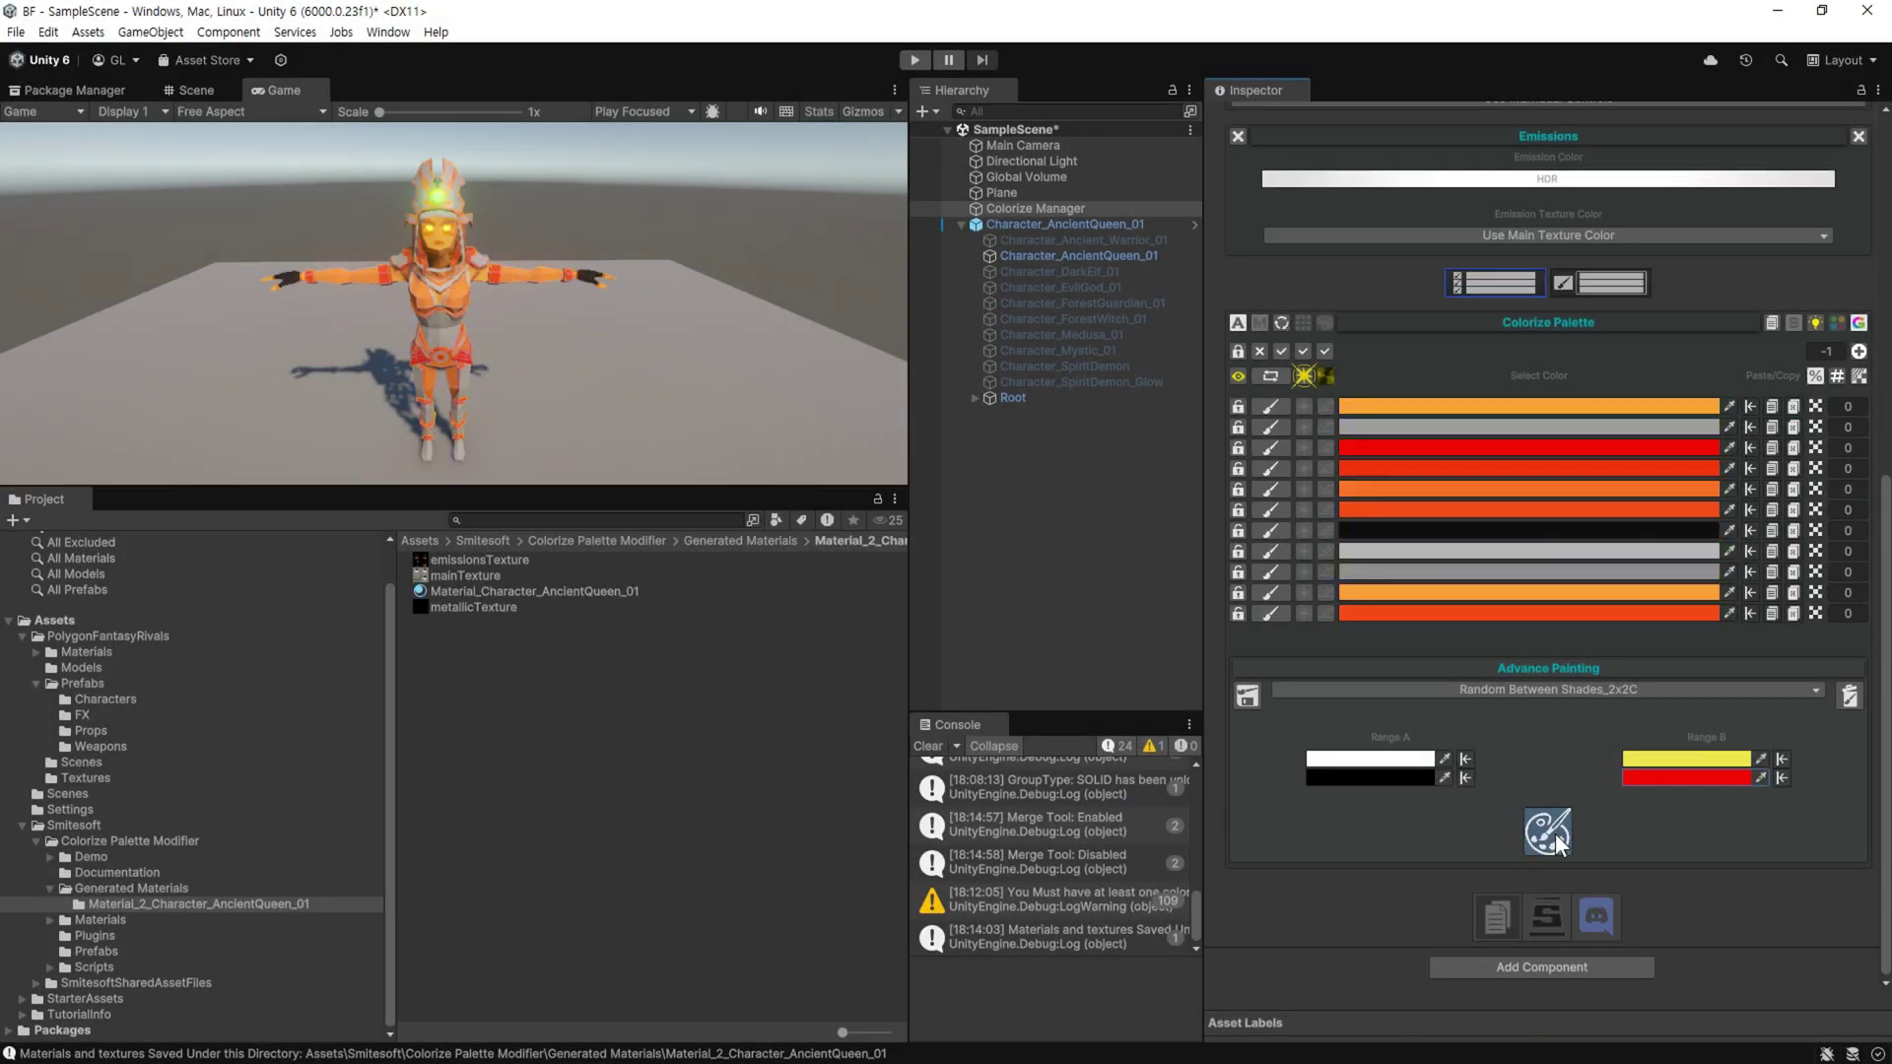
pyautogui.click(1555, 838)
pyautogui.click(1555, 838)
pyautogui.click(1555, 838)
pyautogui.click(1555, 838)
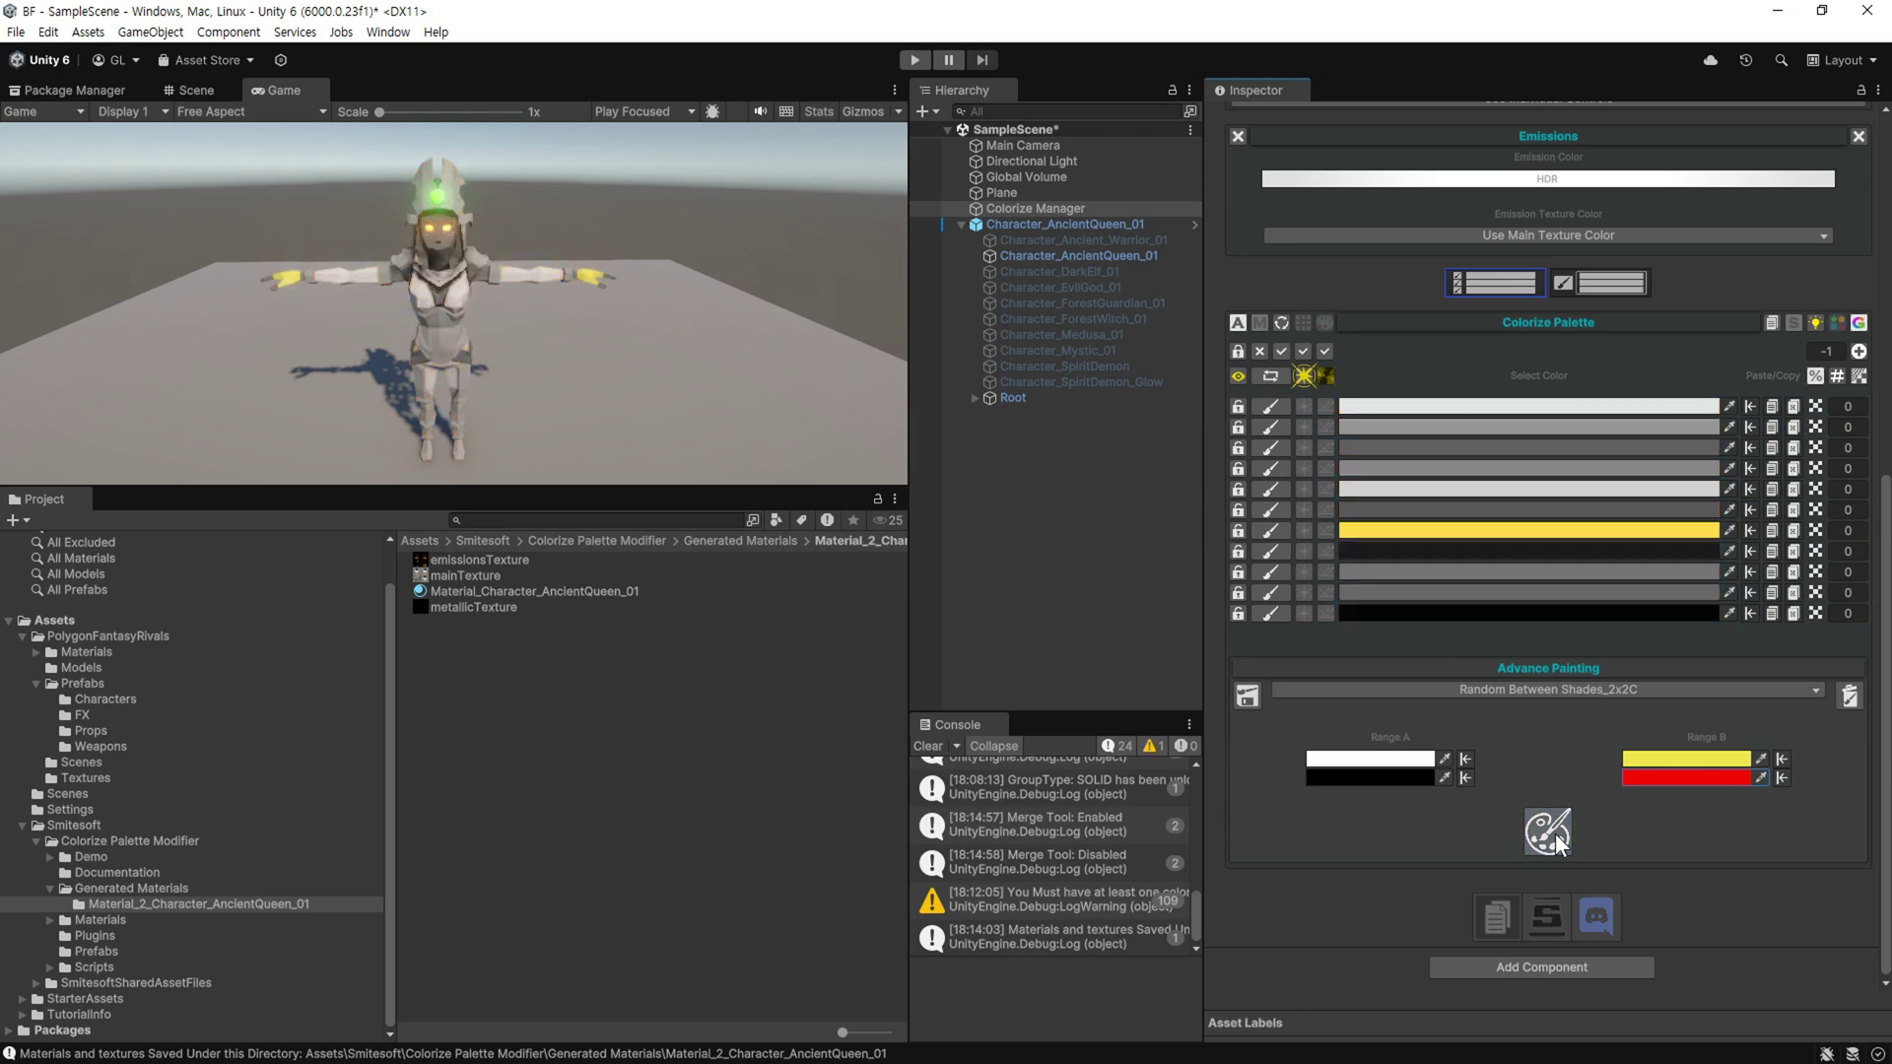
pyautogui.click(1555, 838)
pyautogui.click(1555, 837)
pyautogui.click(1555, 838)
pyautogui.click(1555, 838)
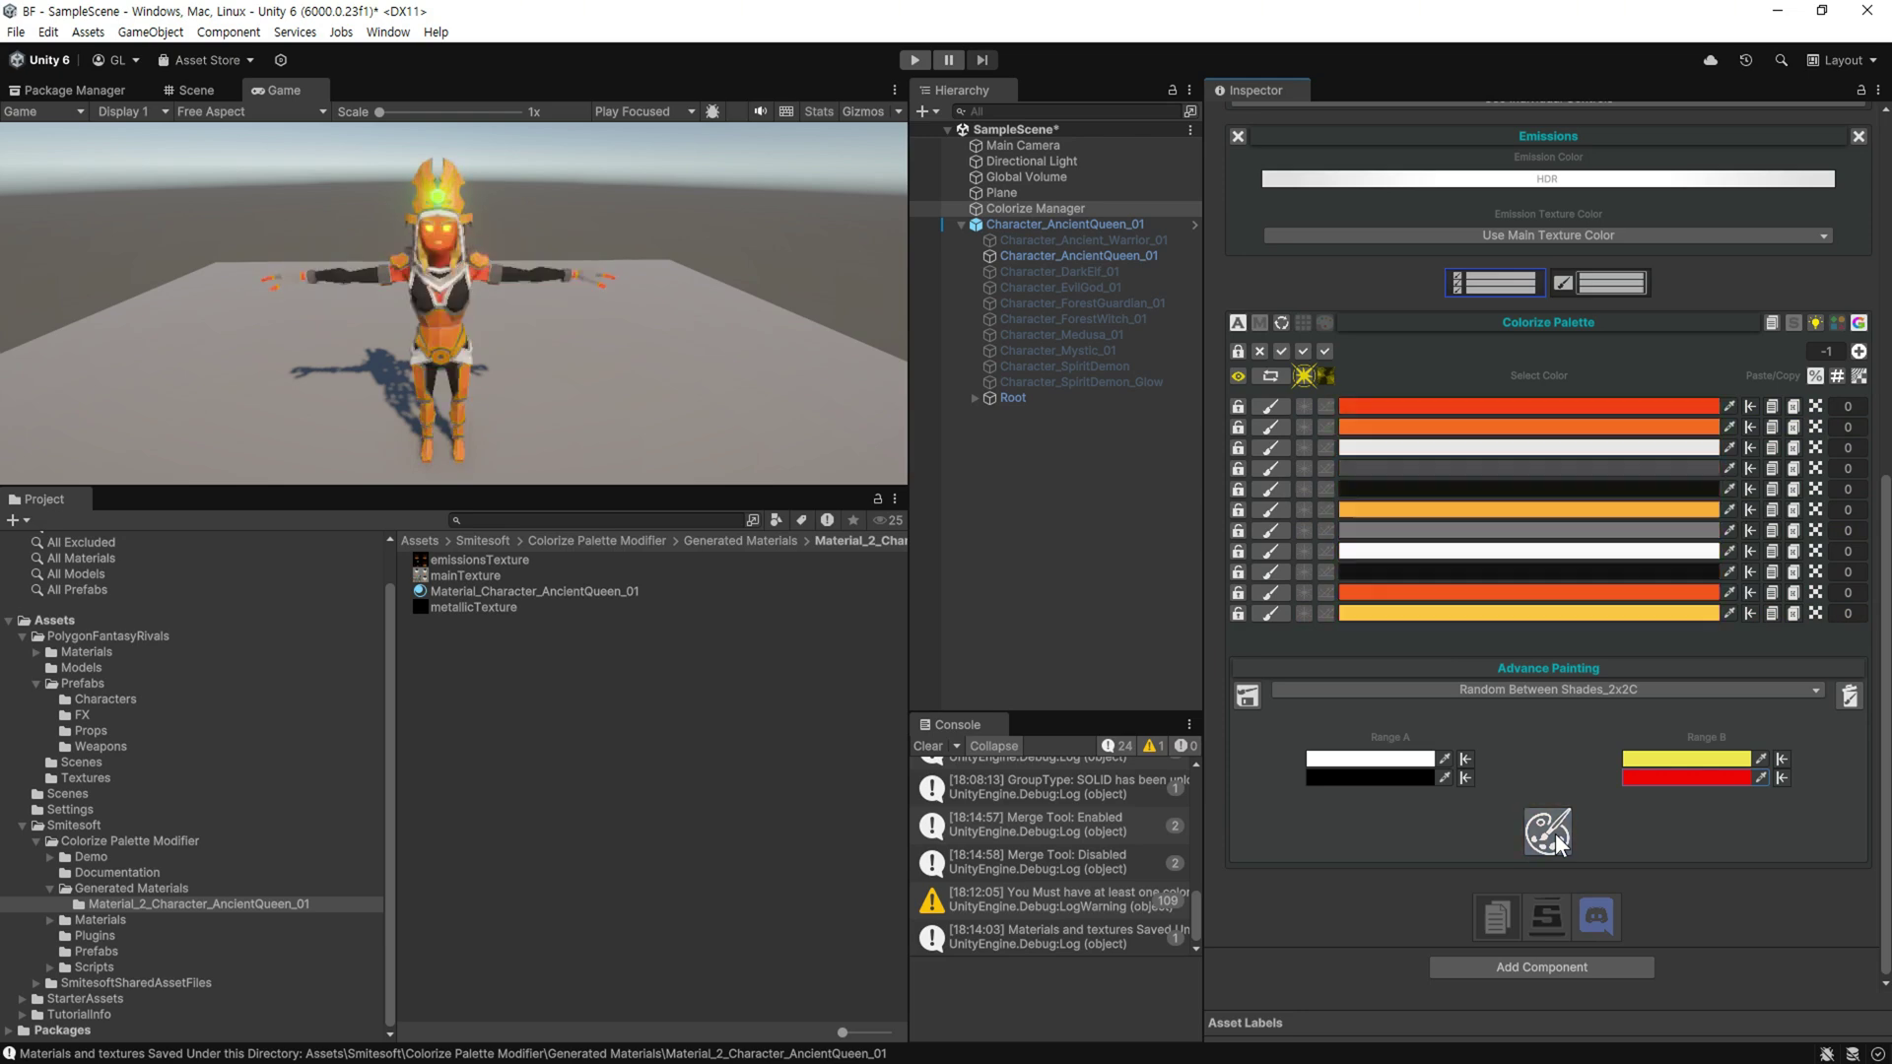
pyautogui.click(1555, 838)
pyautogui.click(1555, 837)
pyautogui.click(1555, 838)
pyautogui.click(1555, 838)
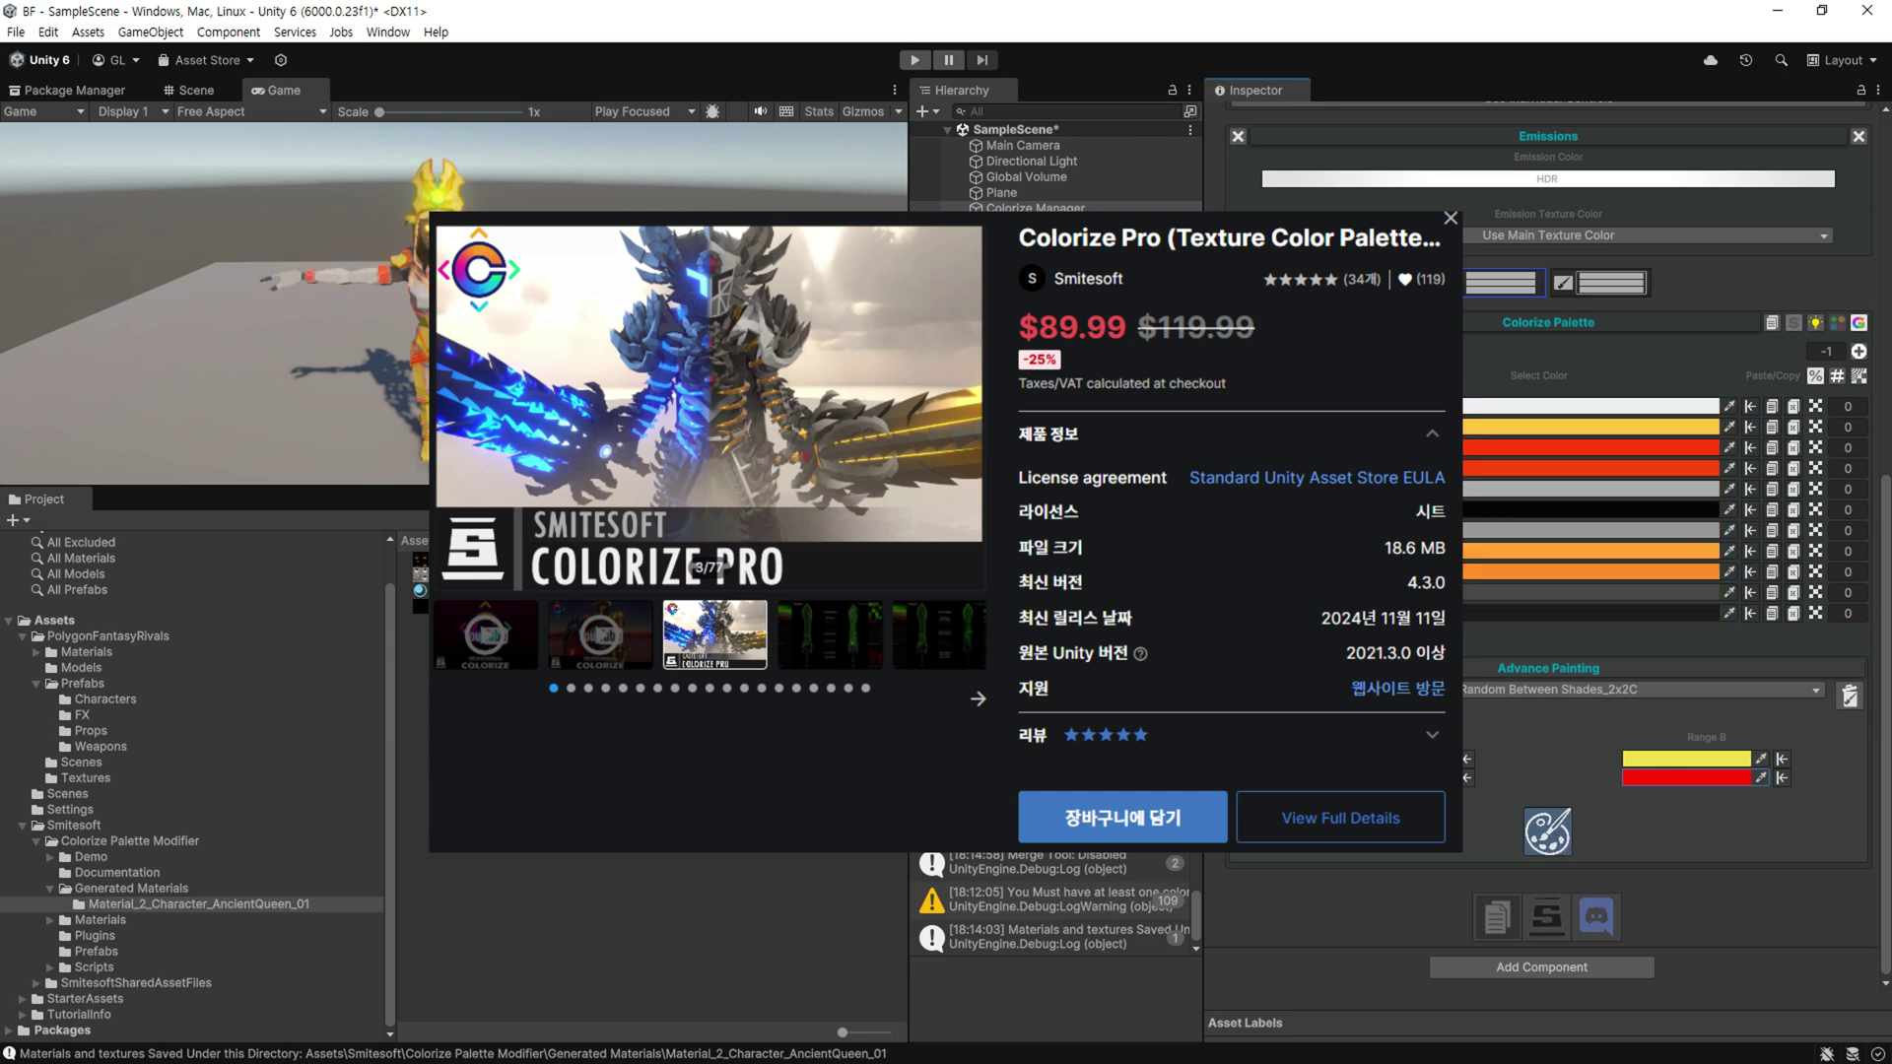
pyautogui.click(1555, 838)
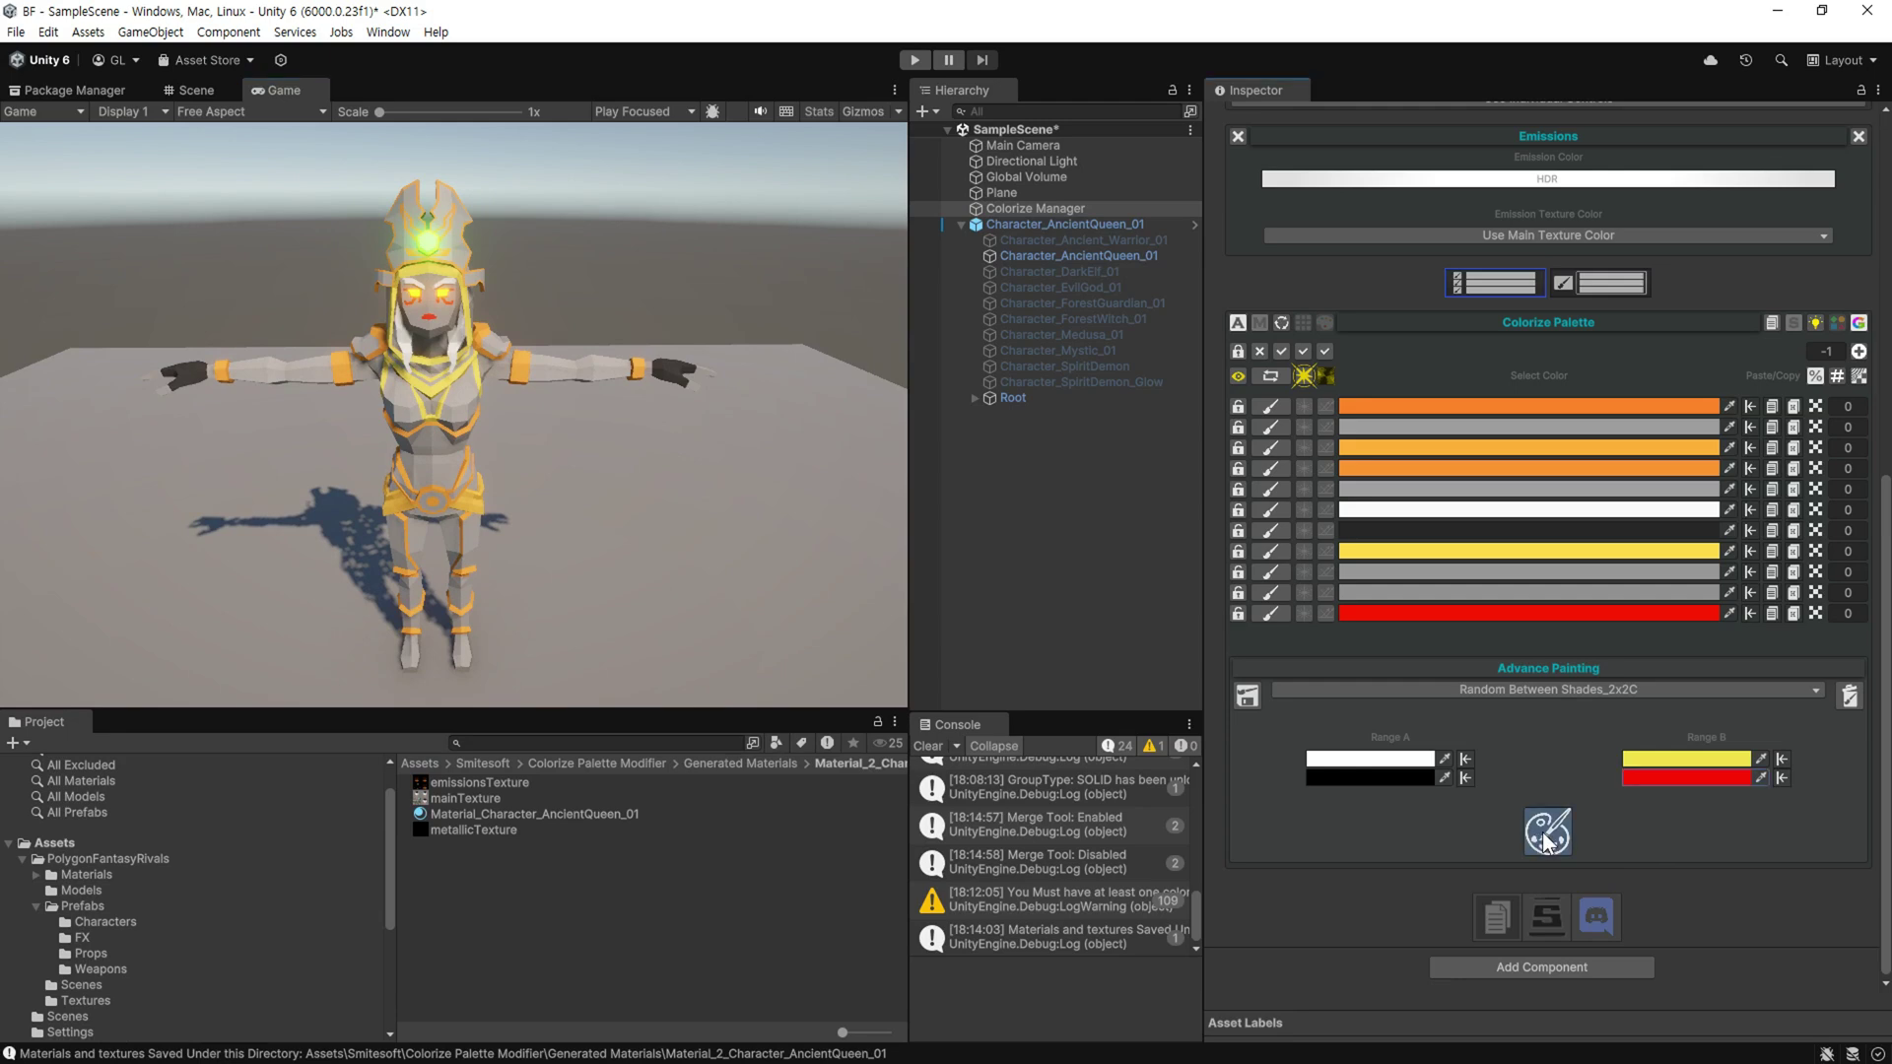
# Roll more random variations, then open the colour picker for Range A's black shade
pyautogui.click(1547, 837)
pyautogui.click(1547, 837)
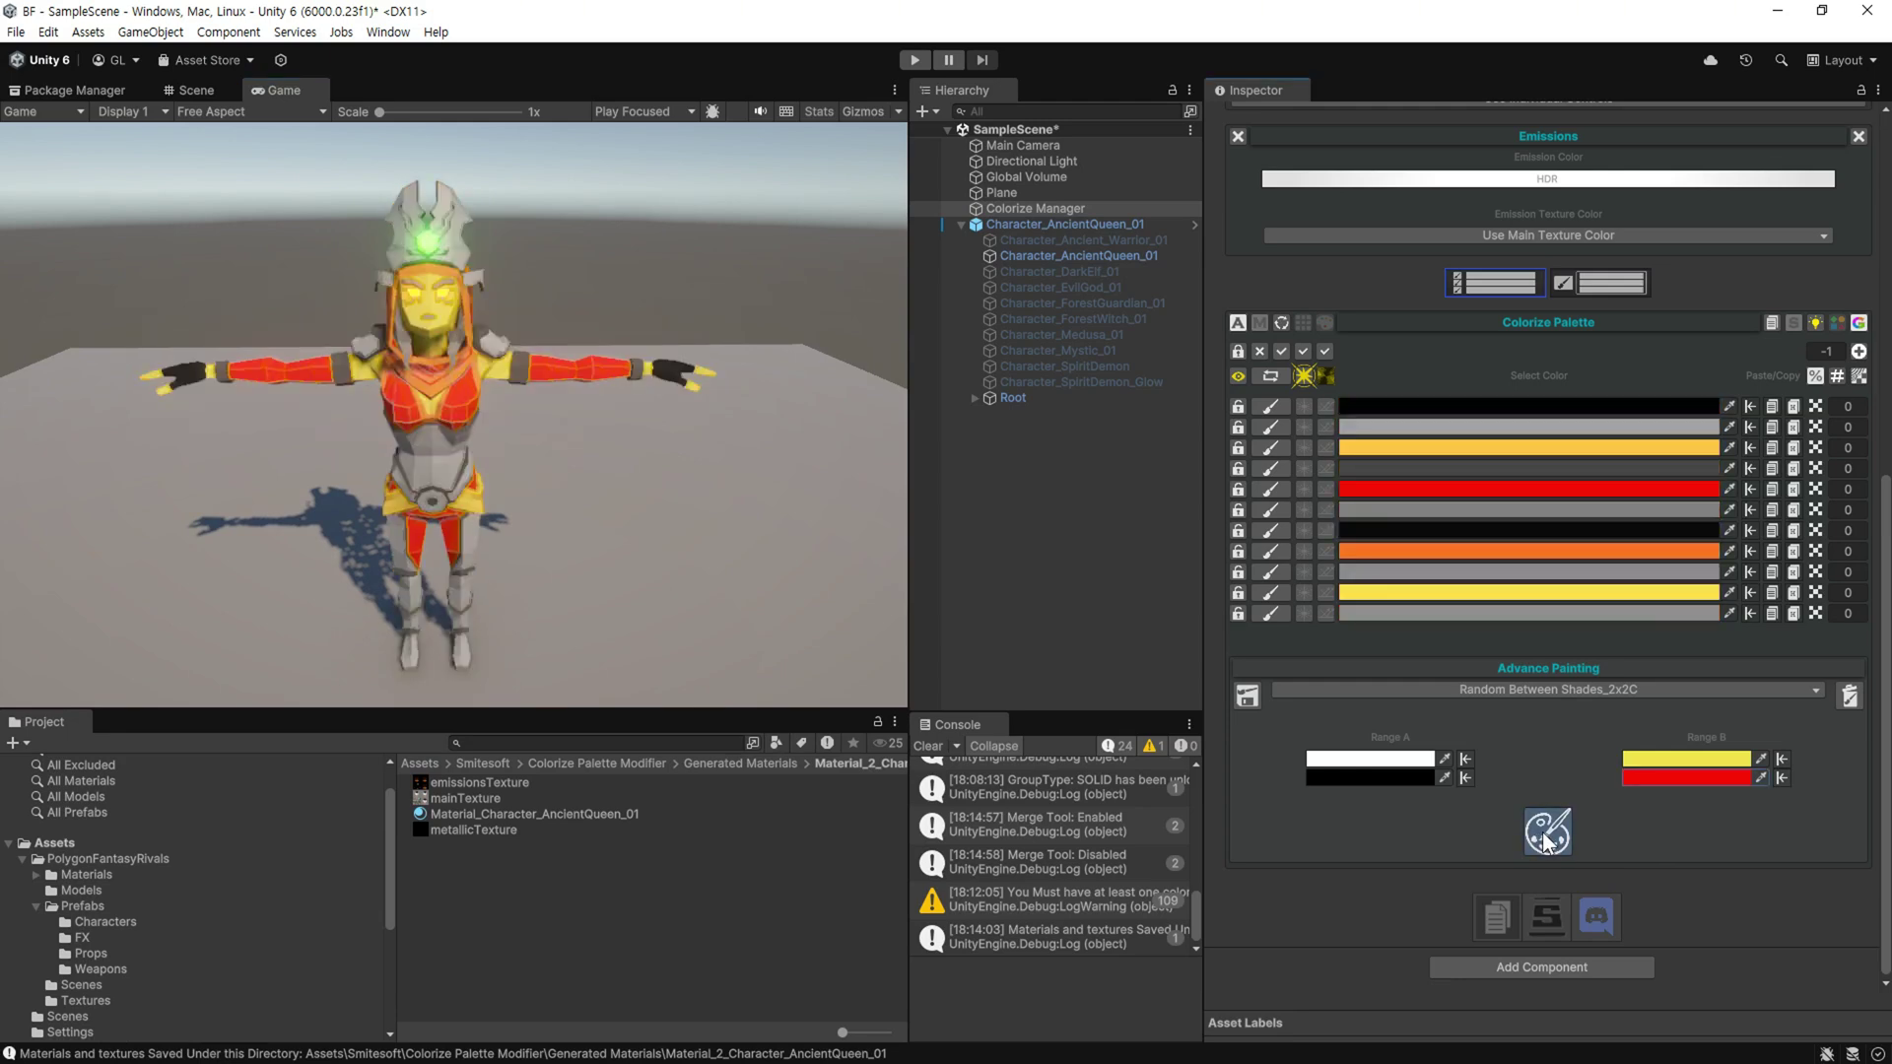
pyautogui.click(1547, 838)
pyautogui.click(1547, 838)
pyautogui.click(1547, 838)
pyautogui.click(1547, 837)
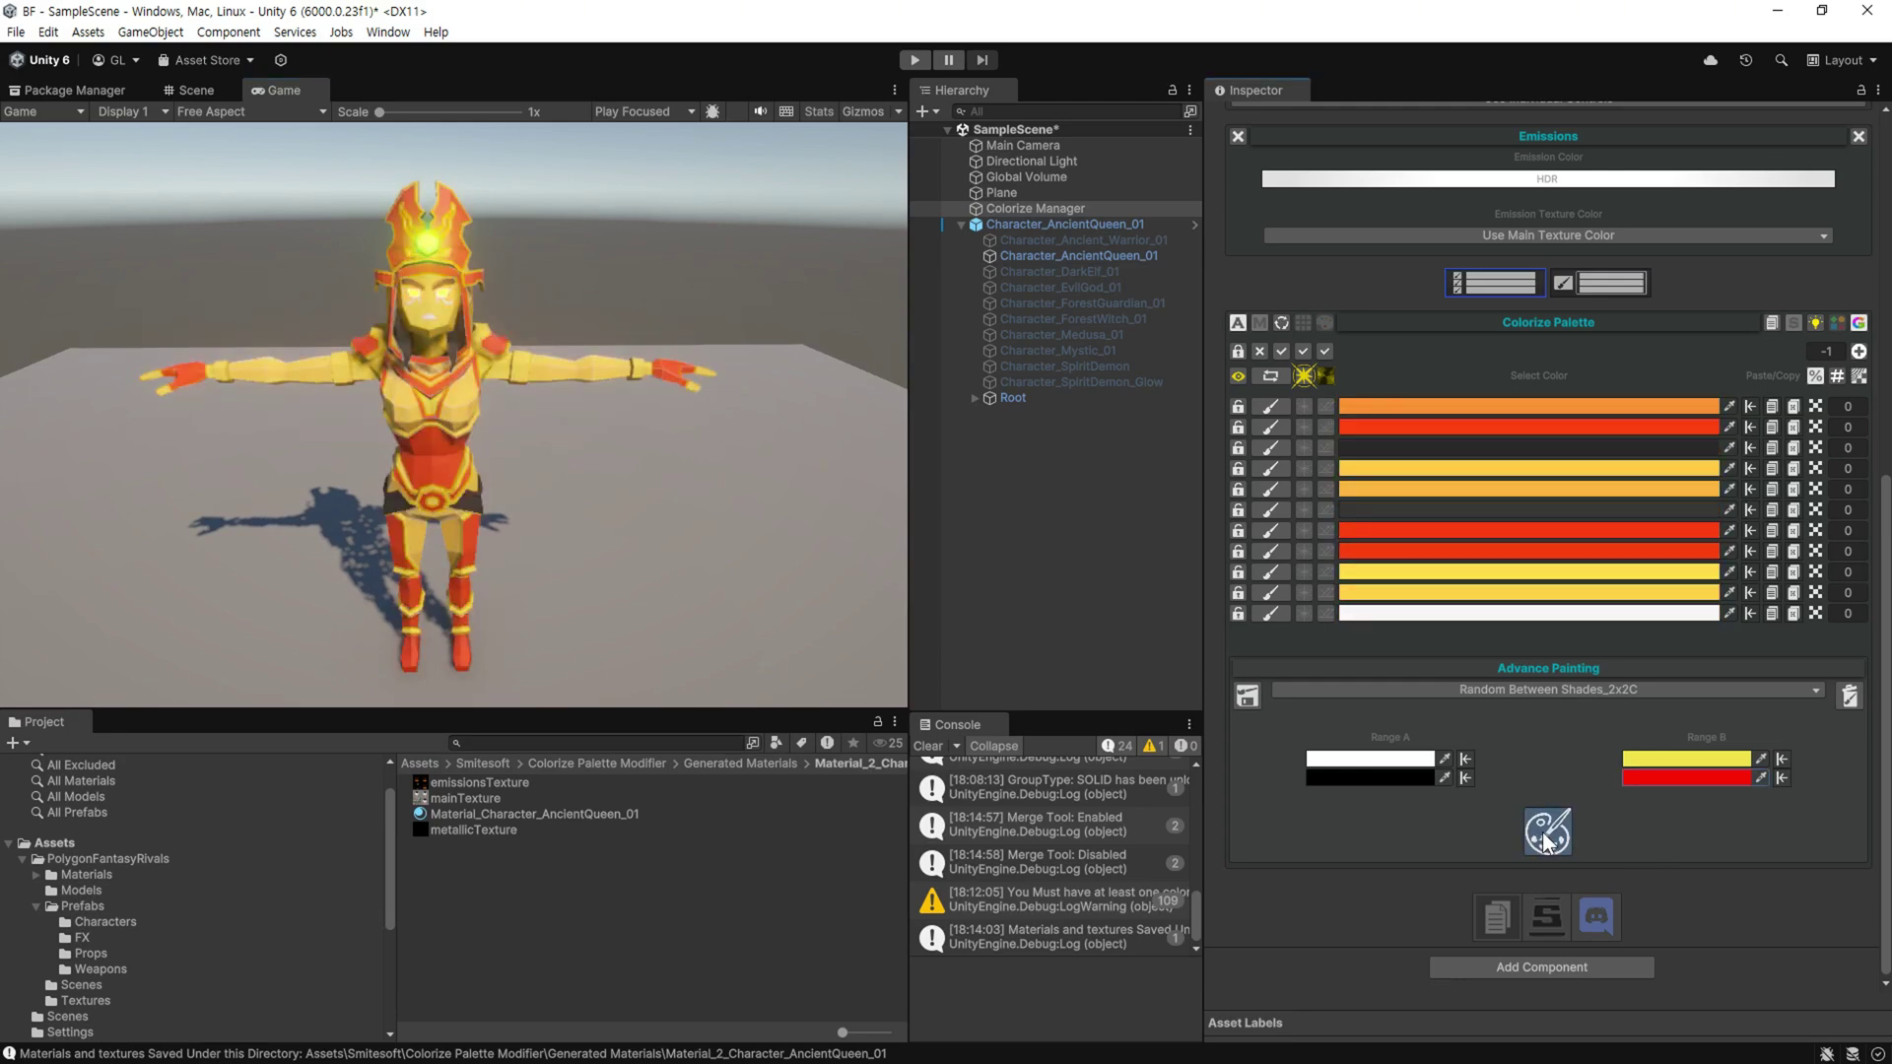
pyautogui.click(1547, 837)
pyautogui.click(1547, 838)
pyautogui.click(1547, 837)
pyautogui.click(1407, 777)
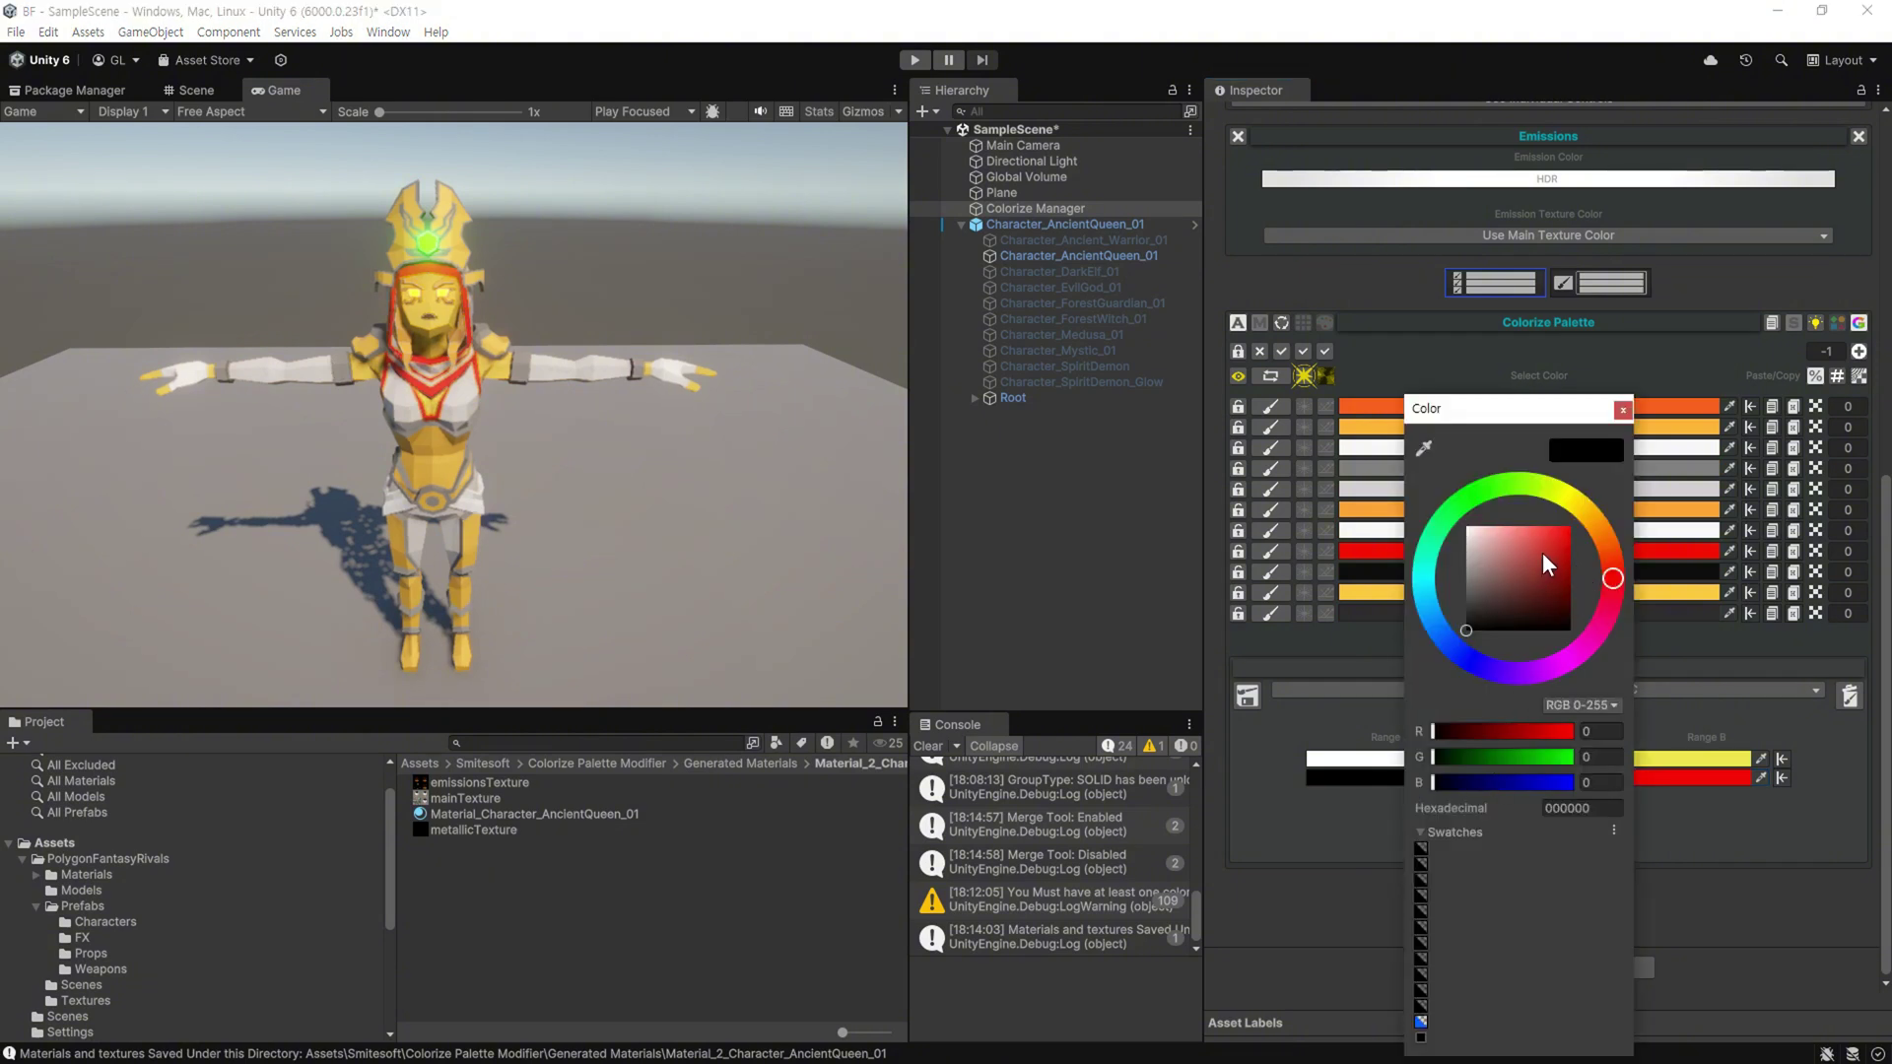
# Change Range A's lower shade to magenta FF00D0 and roll several random variations
pyautogui.moveTo(1541, 552); pyautogui.dragTo(1575, 511)
pyautogui.click(1582, 652)
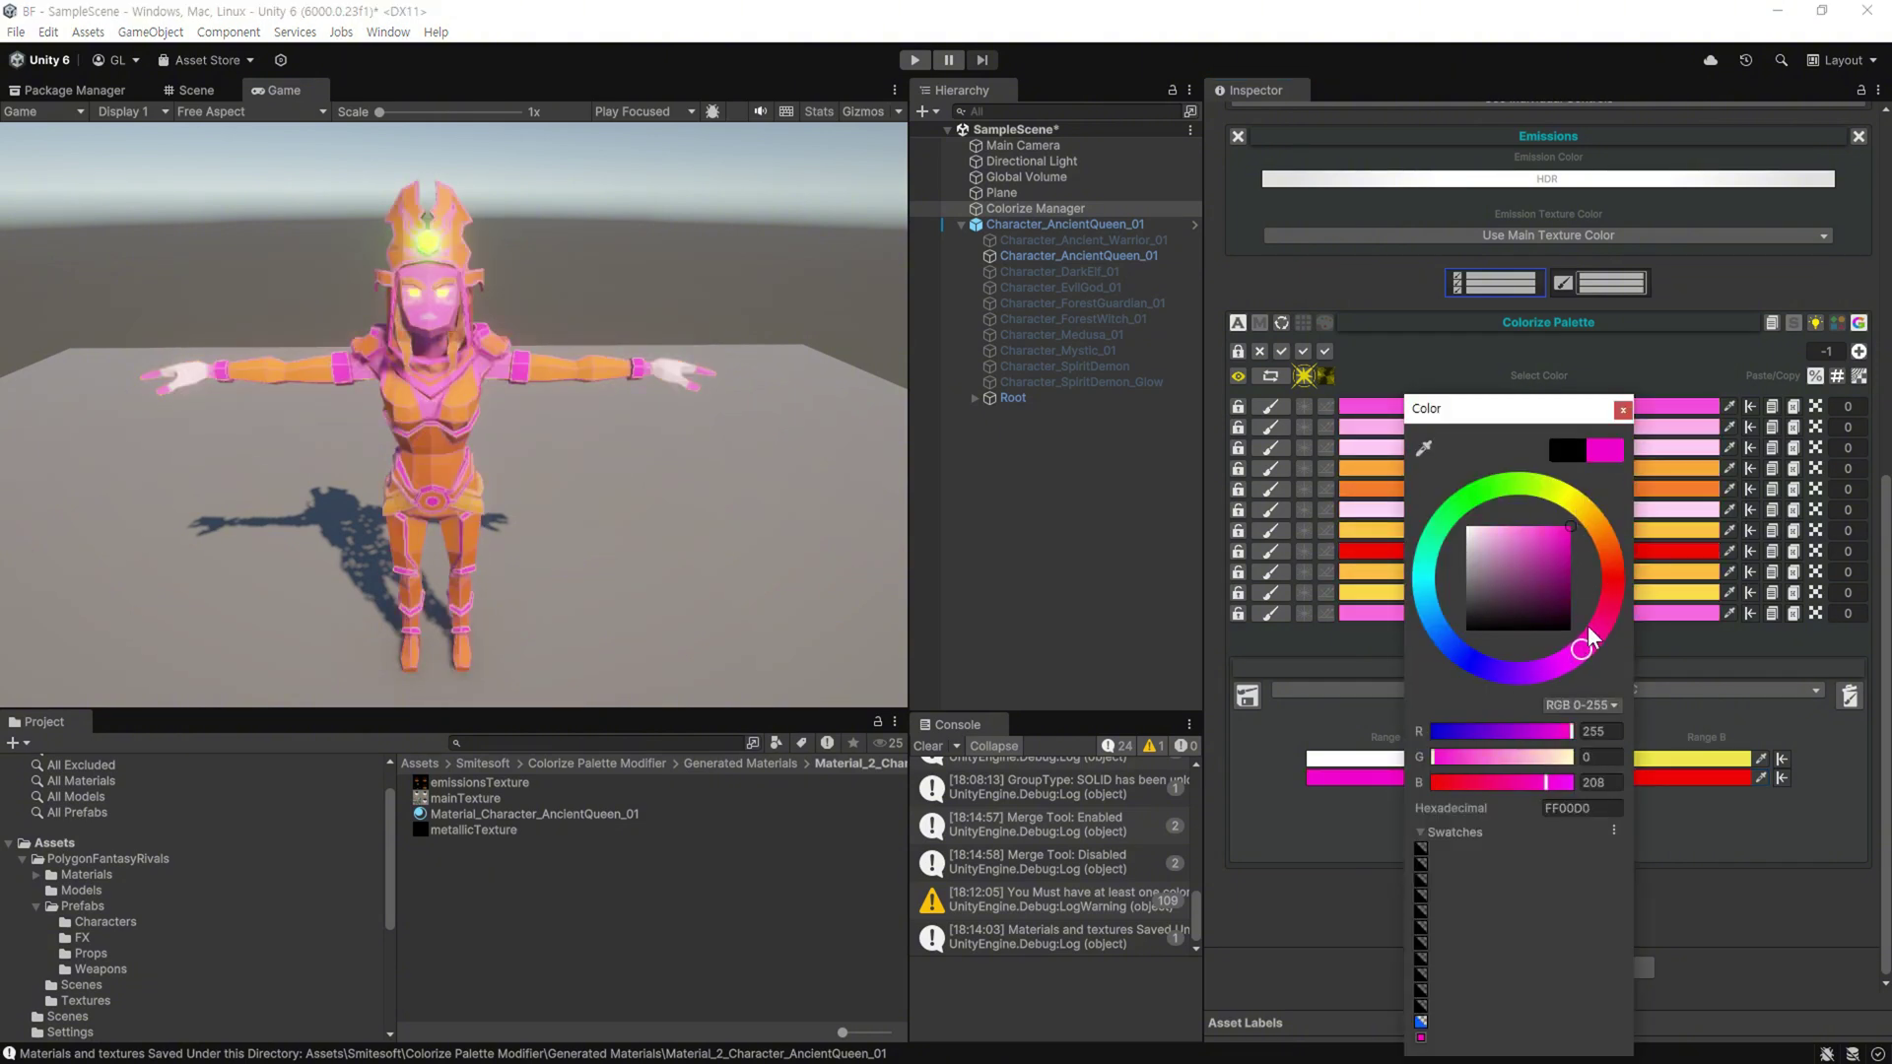
pyautogui.click(1623, 410)
pyautogui.click(1557, 842)
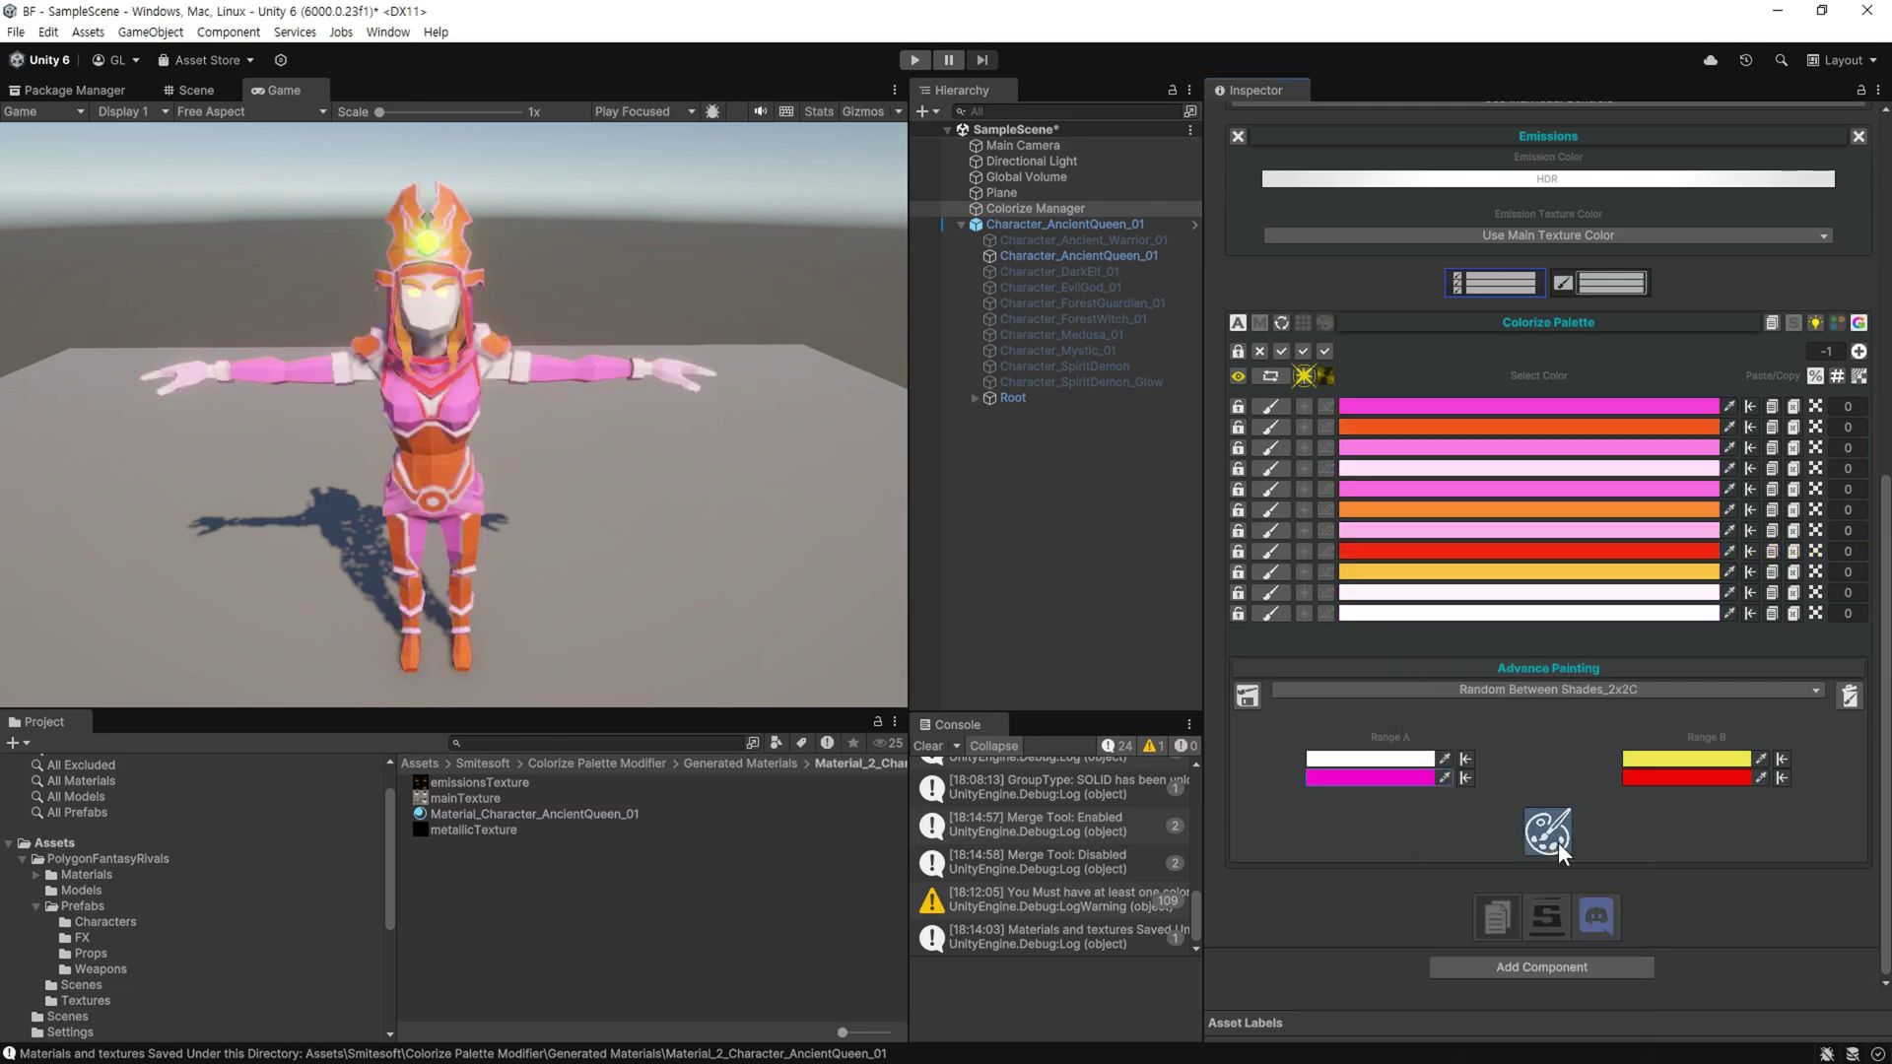
pyautogui.click(1558, 842)
pyautogui.click(1558, 842)
pyautogui.click(1557, 841)
pyautogui.click(1558, 842)
pyautogui.click(1558, 842)
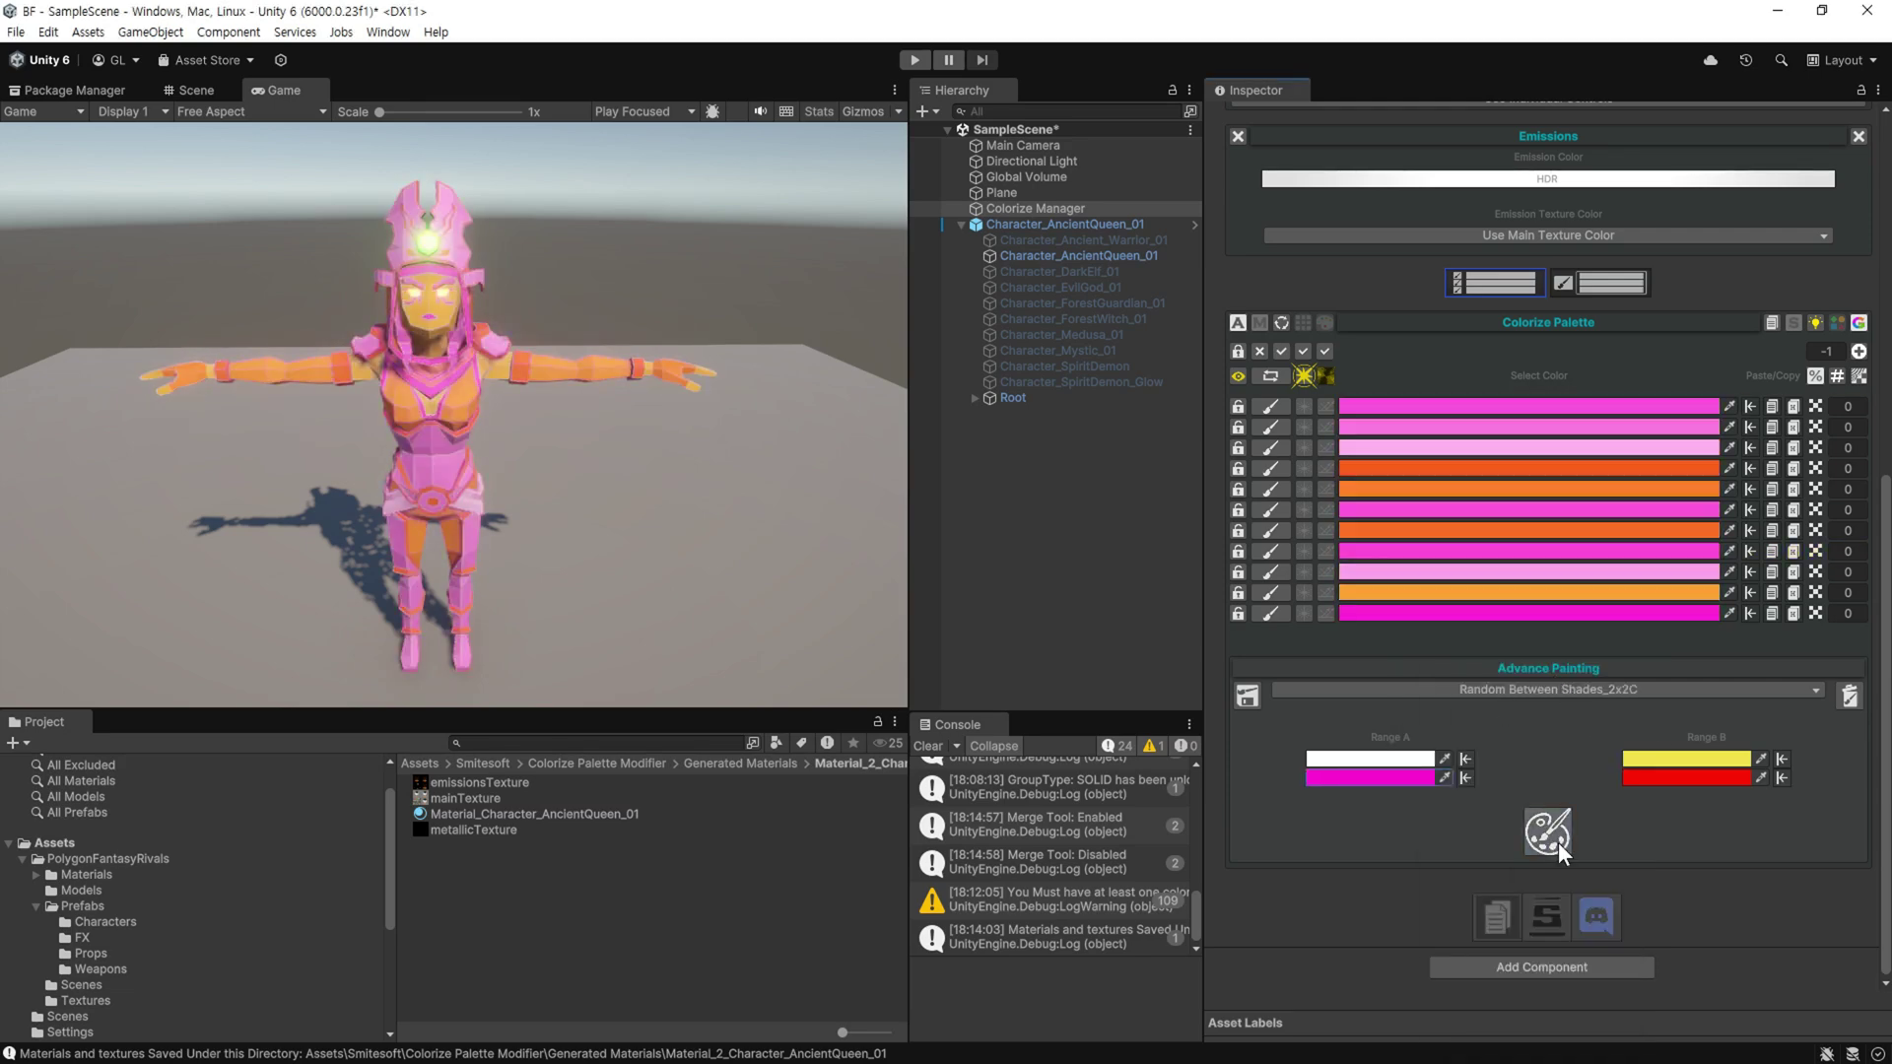
pyautogui.click(1558, 841)
pyautogui.click(1558, 841)
pyautogui.click(1558, 842)
# Change Range A's white shade to blue 007DFF and roll more random variations
pyautogui.click(1359, 759)
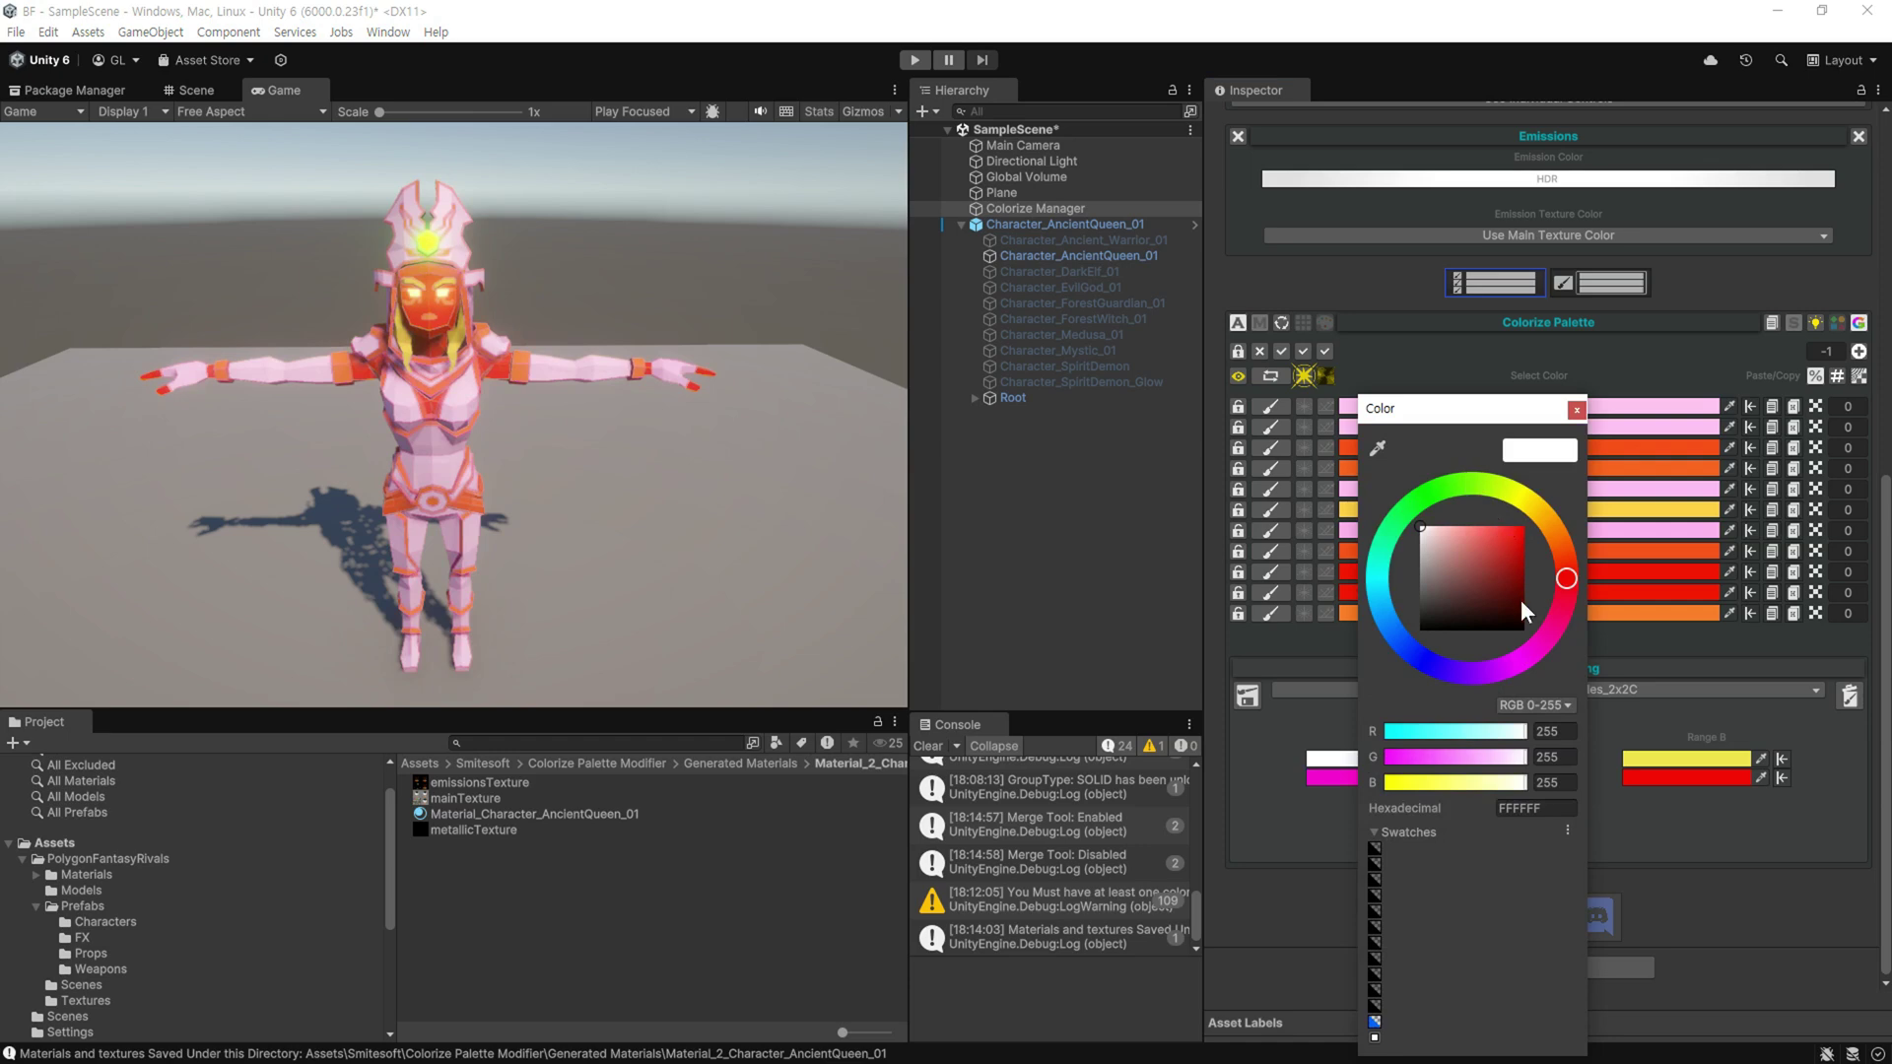
pyautogui.click(1404, 630)
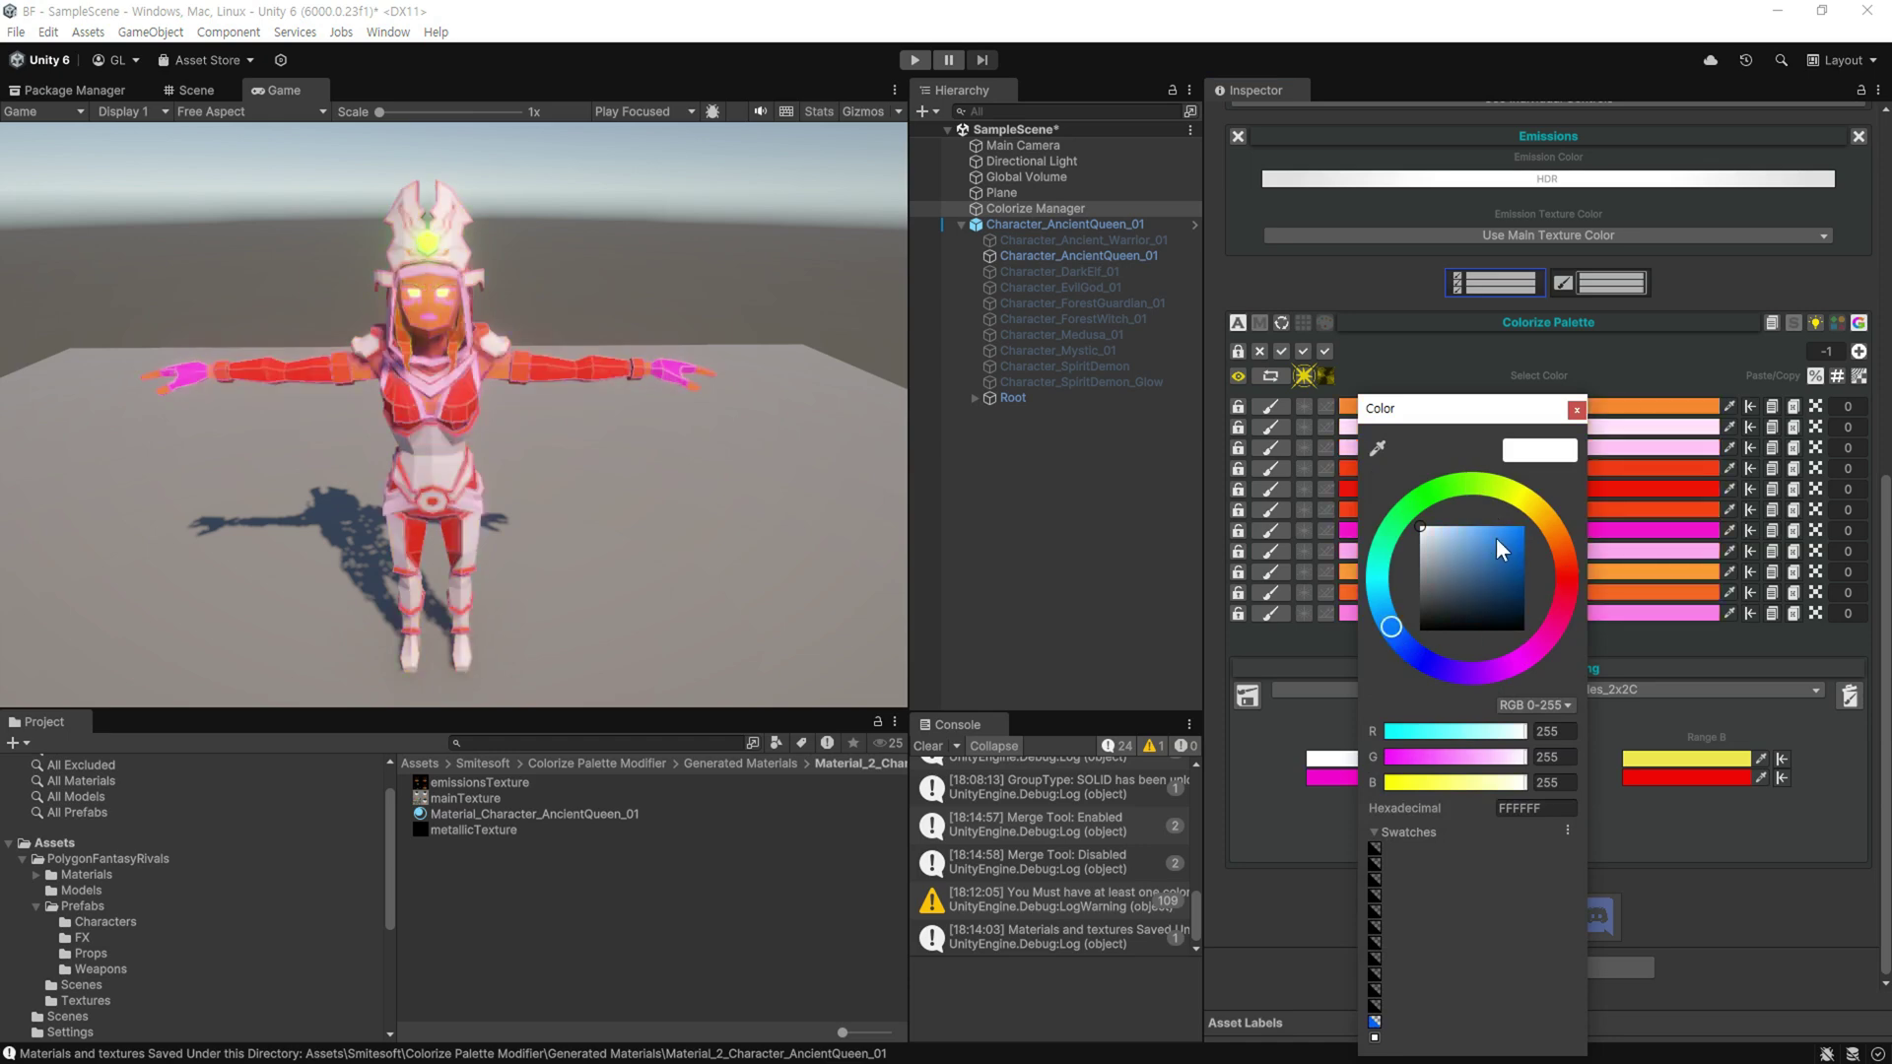
pyautogui.click(1576, 410)
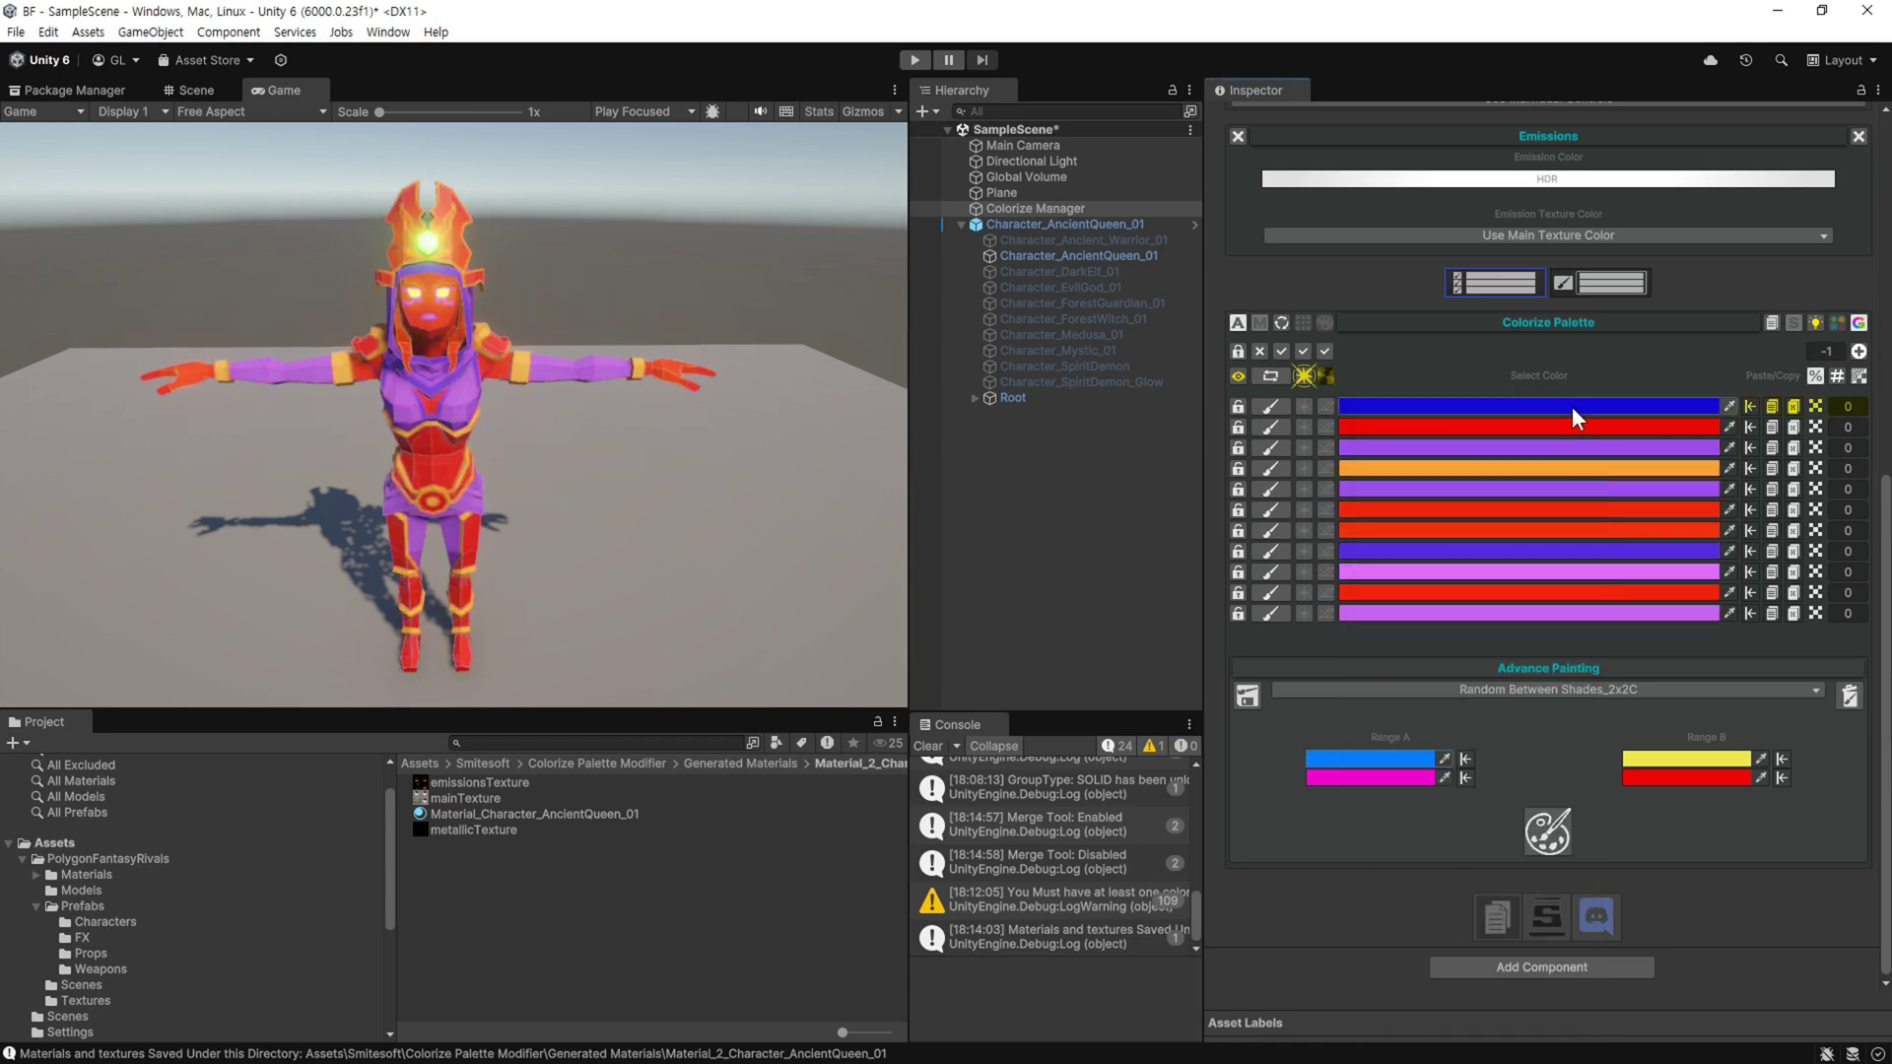
pyautogui.click(1557, 842)
pyautogui.click(1557, 842)
pyautogui.click(1557, 842)
pyautogui.click(1557, 841)
pyautogui.click(1557, 841)
pyautogui.click(1556, 841)
pyautogui.click(1557, 842)
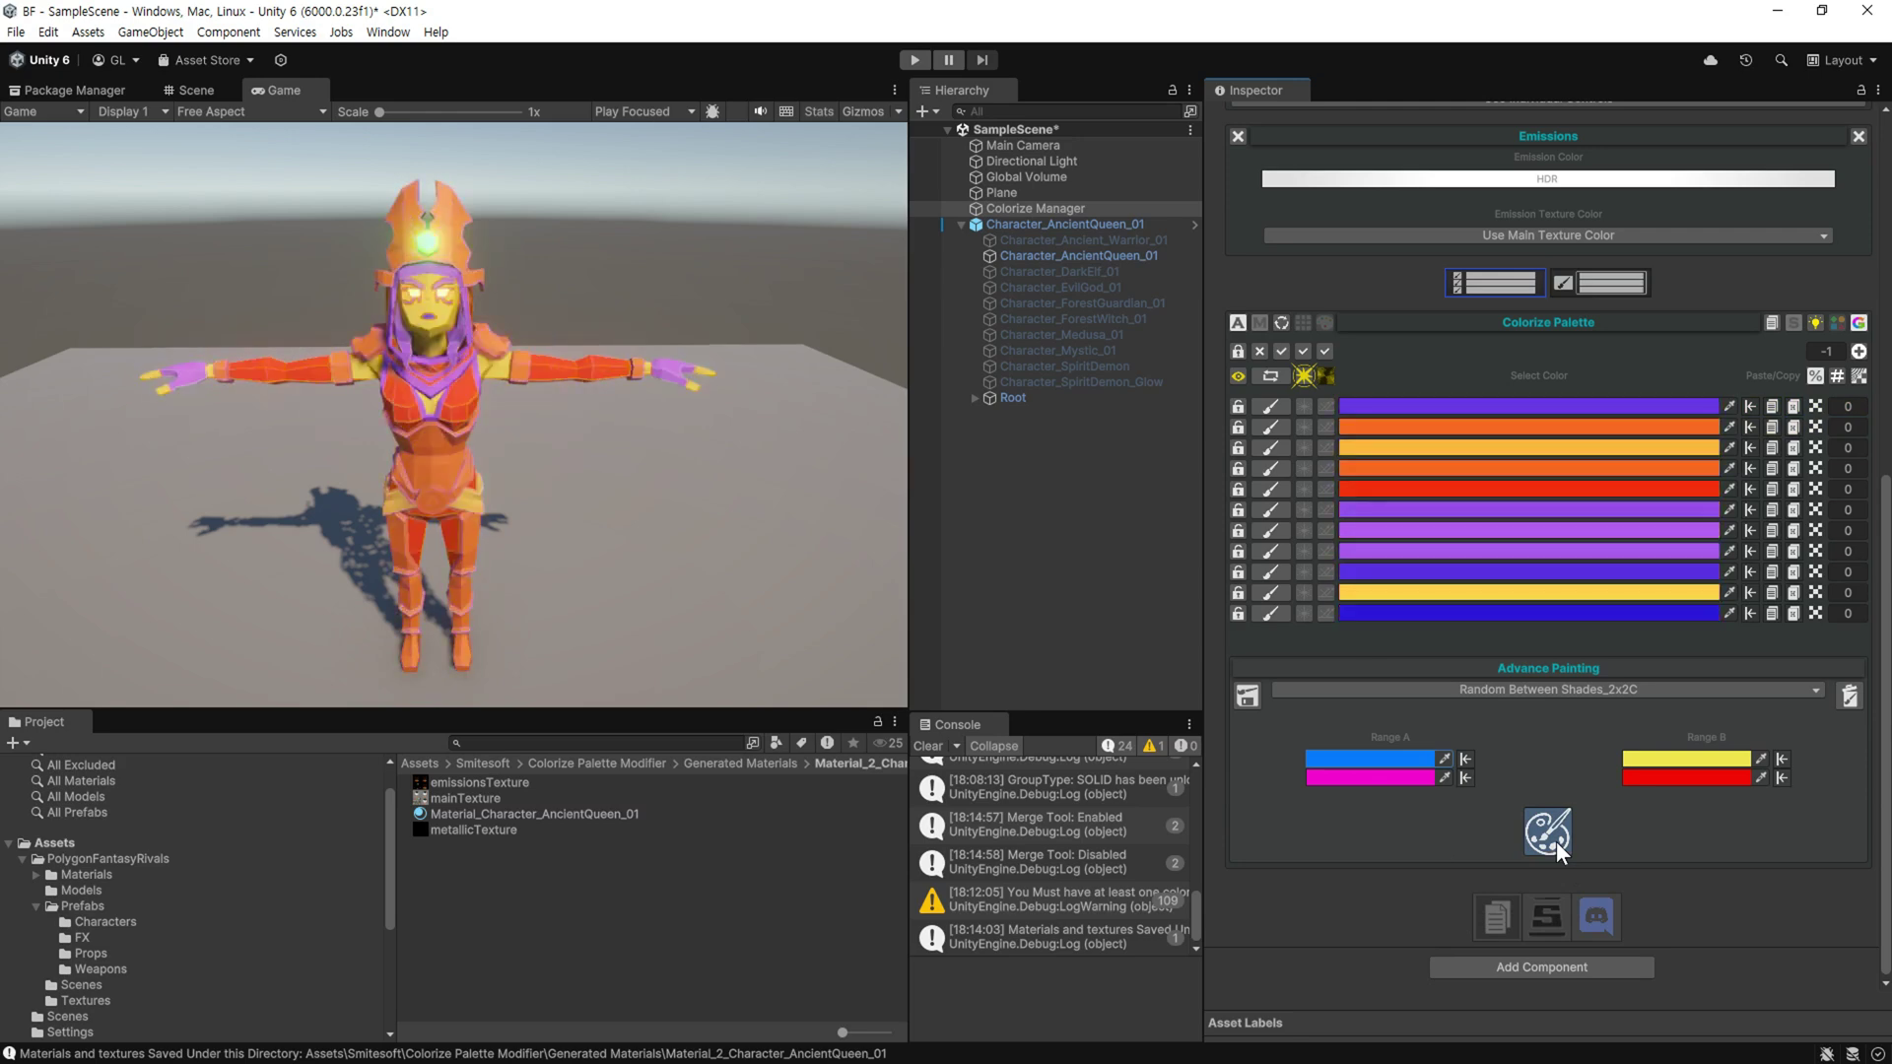
pyautogui.click(1557, 842)
pyautogui.click(1557, 842)
pyautogui.click(1557, 842)
pyautogui.click(1557, 841)
pyautogui.click(1557, 842)
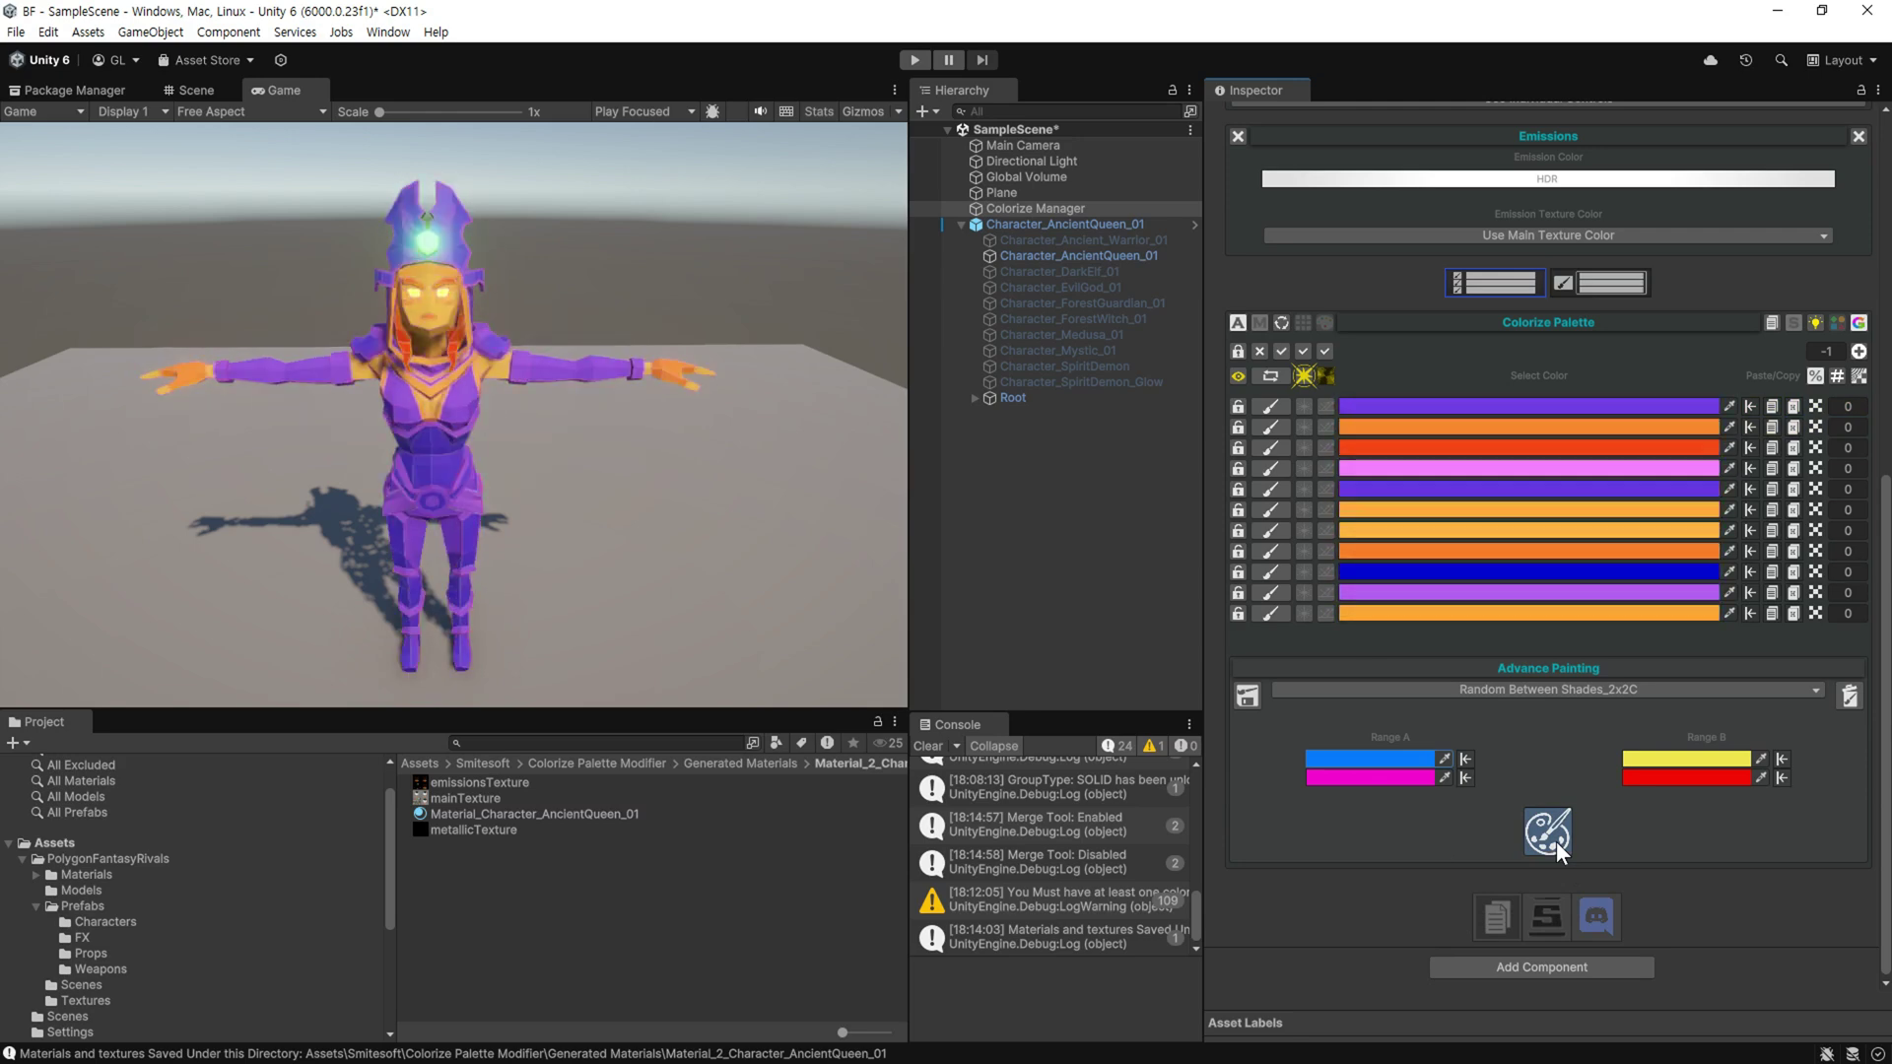